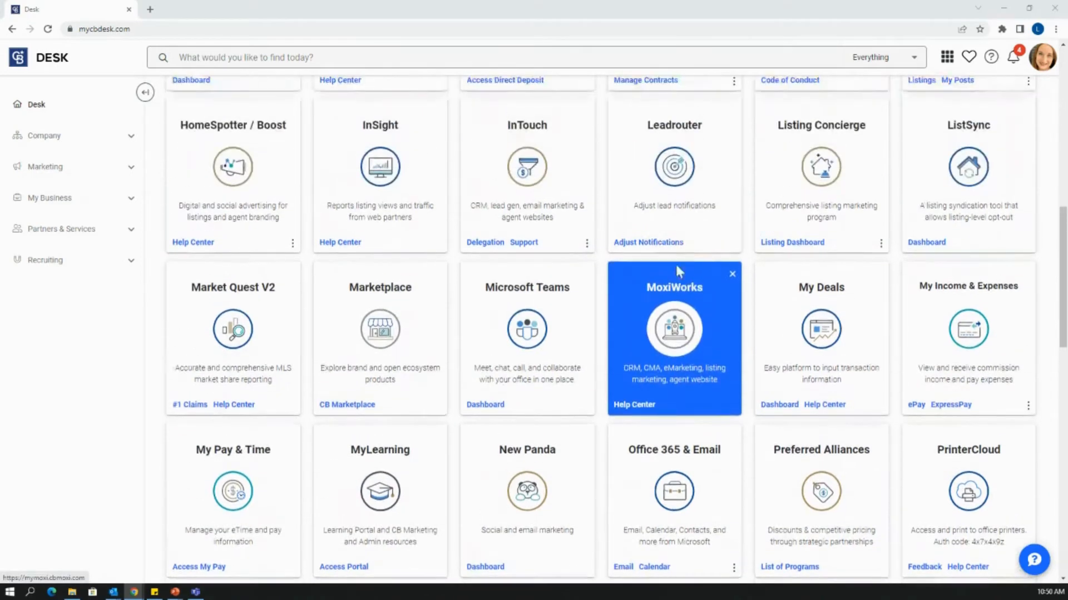
Step: Launch MoxiWorks from the Coldwell Banker Desk dashboard tile in a new tab
left_click(673, 336)
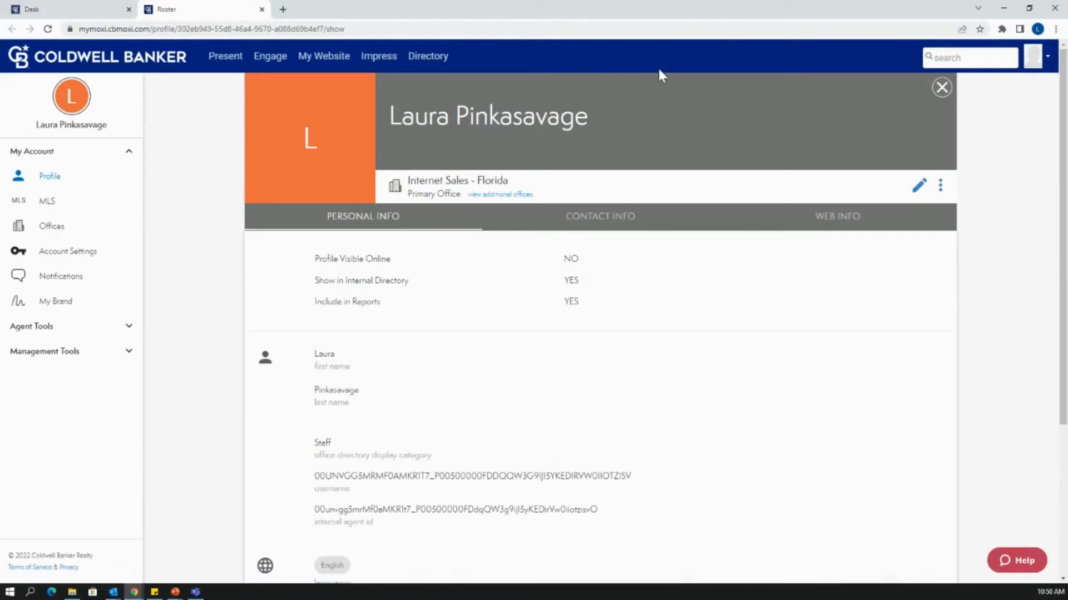
Step: Open My Website to reach the agent website Admin Tool dashboard
left_click(327, 61)
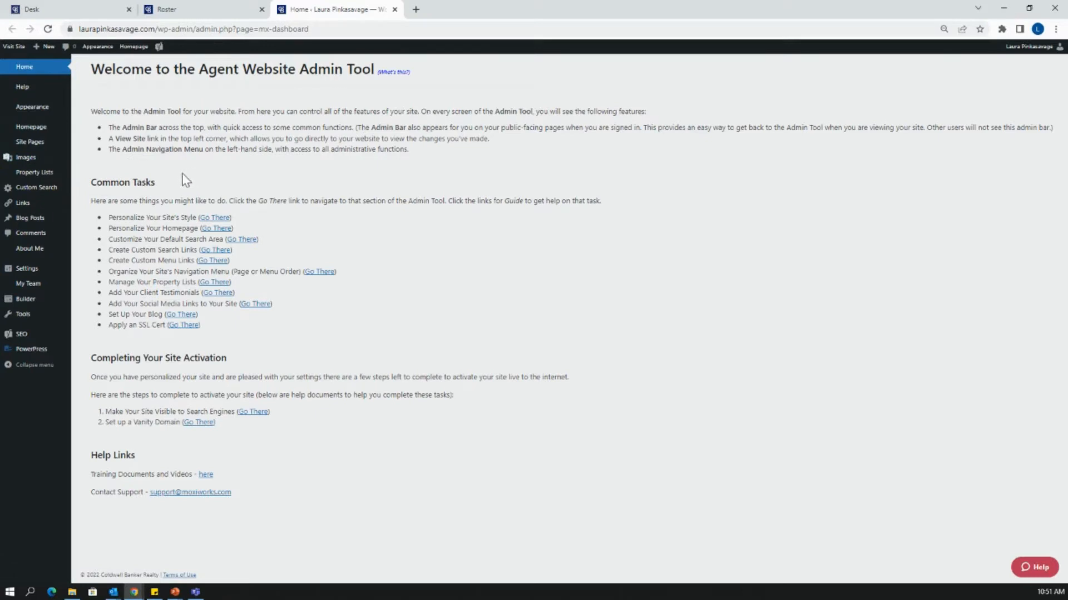
Step: Go to Site Pages and look through the list of all 25 pages
left_click(30, 146)
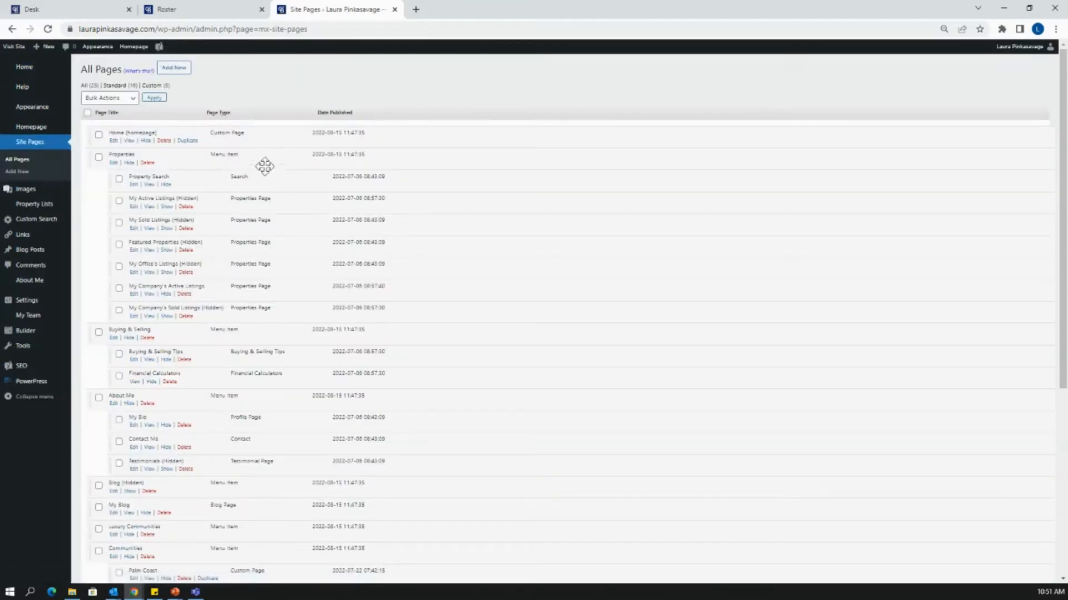
scroll(281, 170, "down", 4)
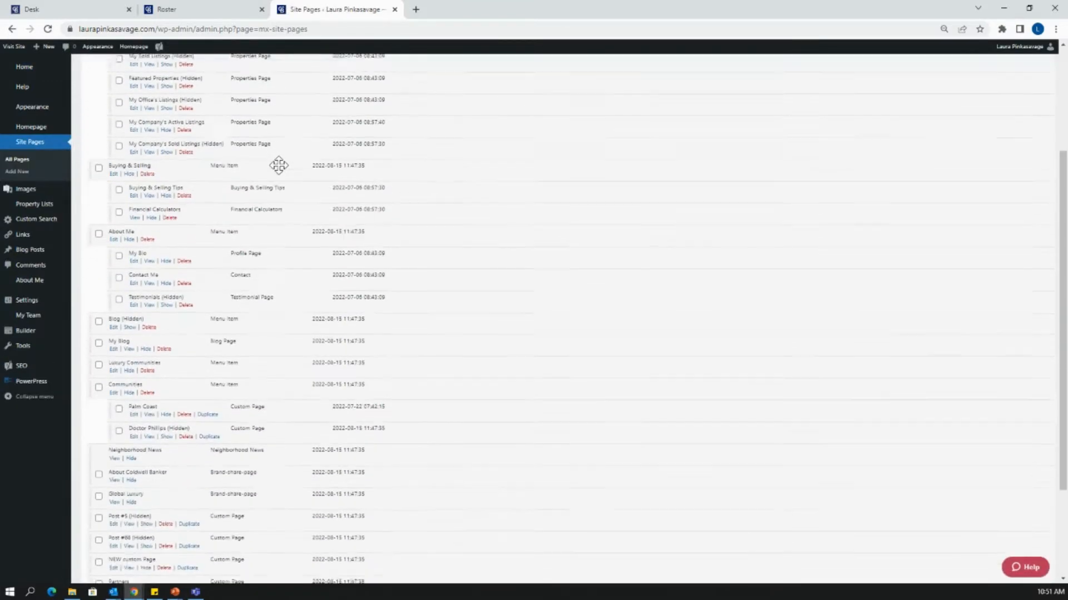
scroll(303, 192, "down", 2)
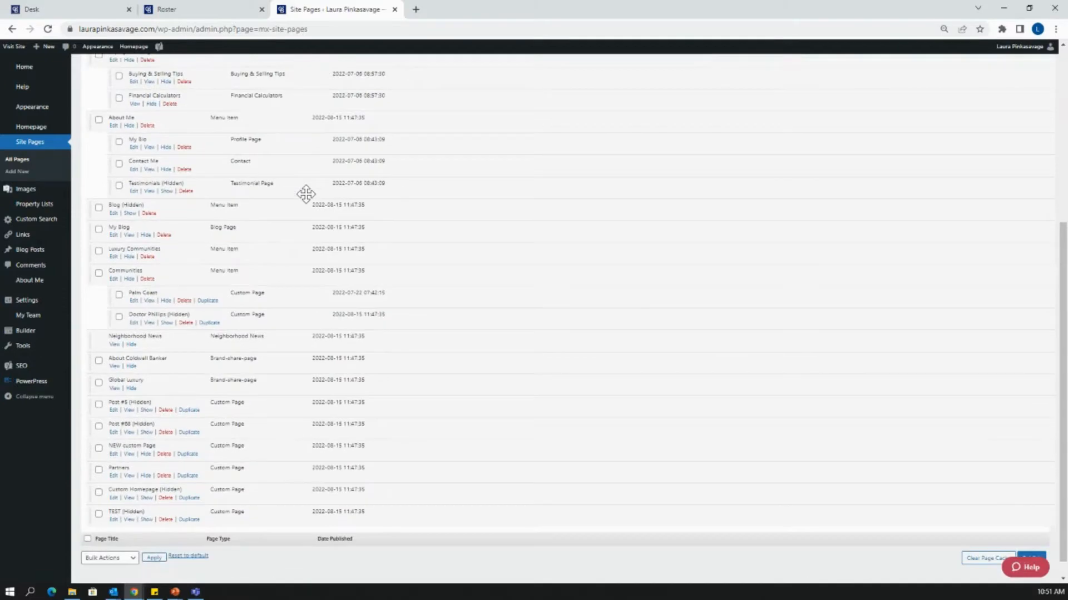
scroll(303, 209, "up", 5)
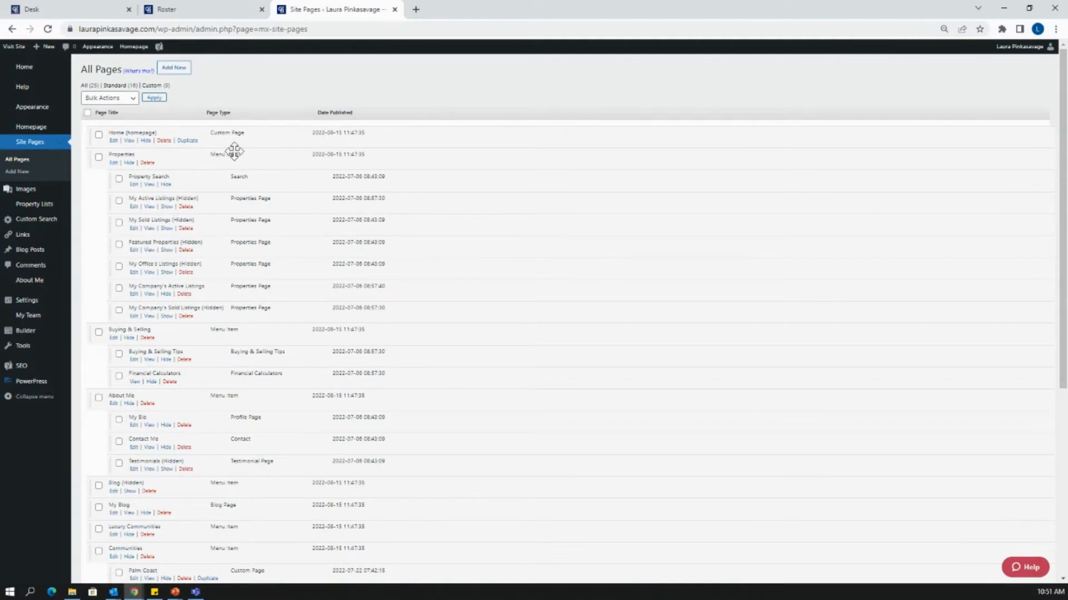
Step: Add a new custom page titled 'Custom Page' and switch it to the Builder
left_click(178, 74)
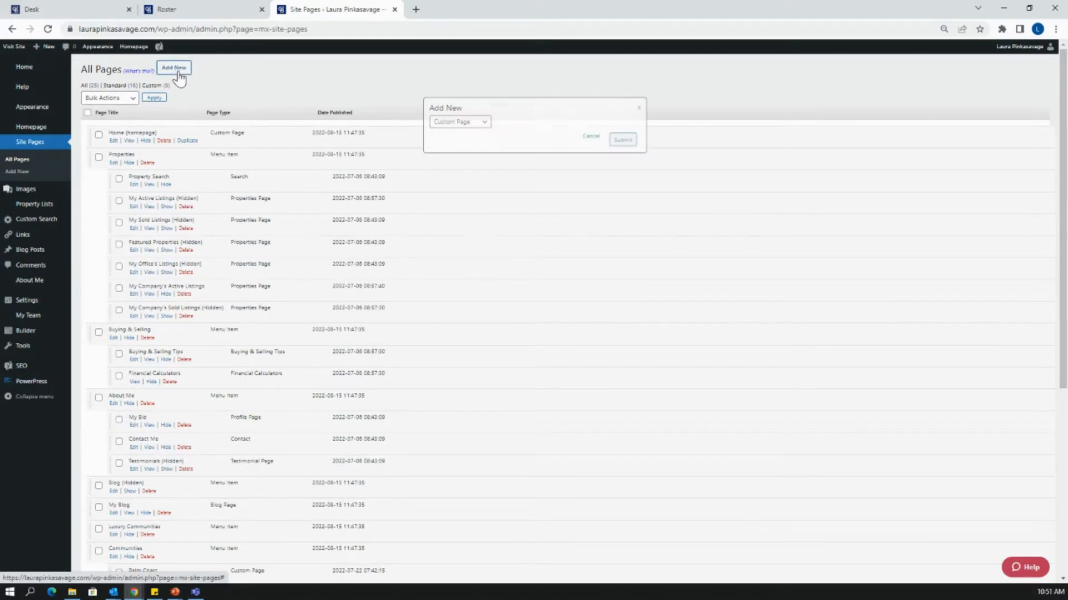
left_click(624, 140)
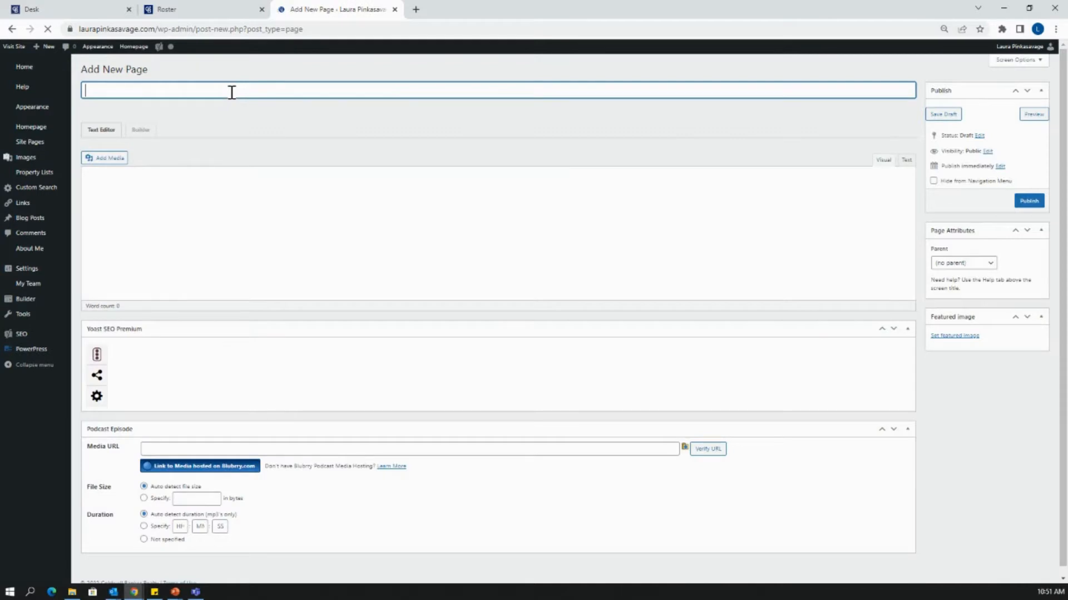
type("Custom P")
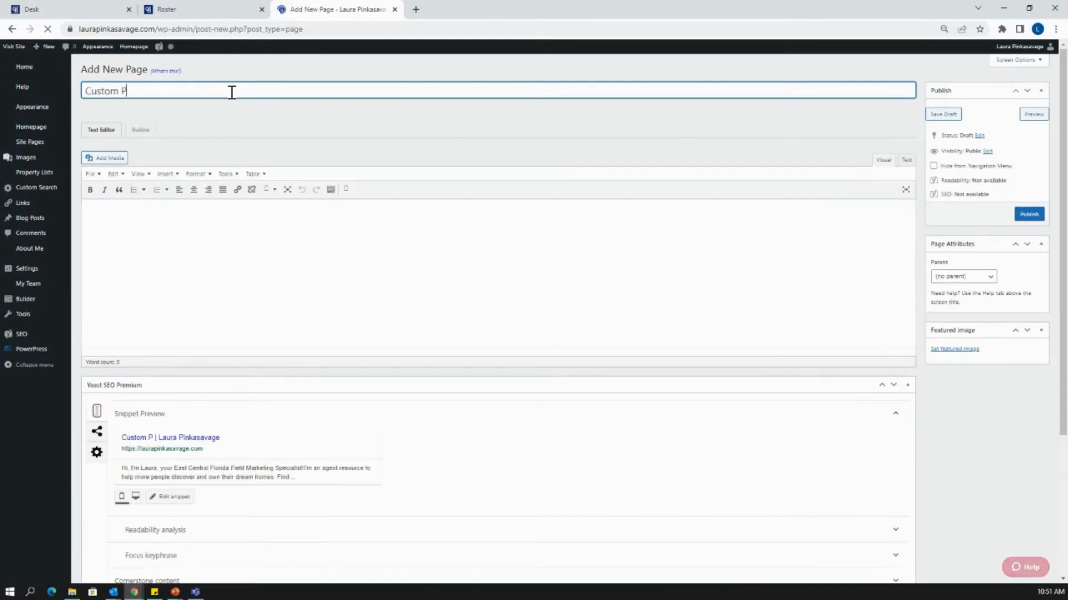
type("age")
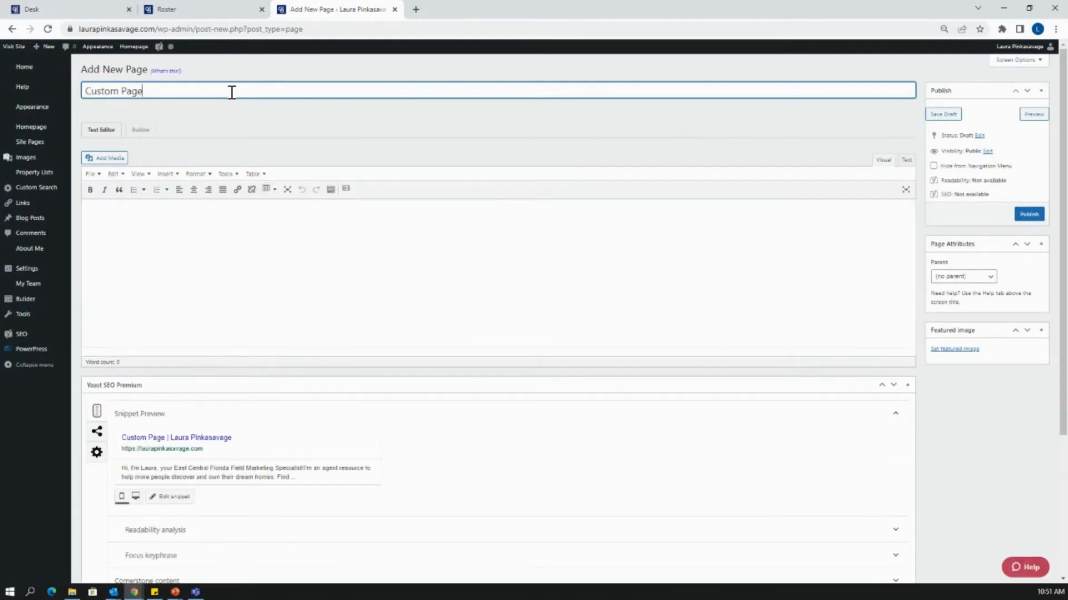
left_click(268, 230)
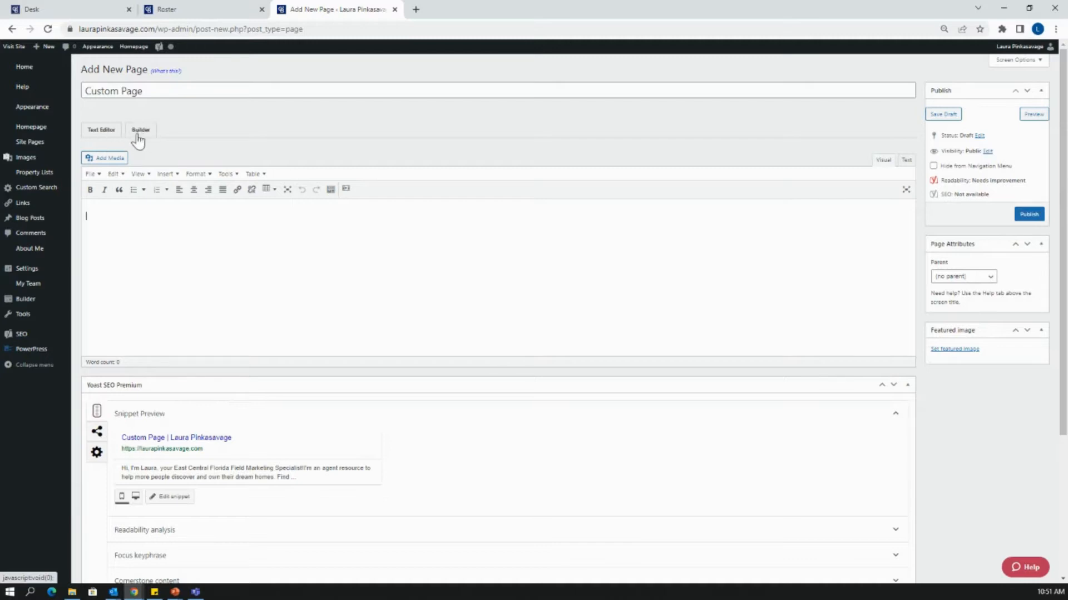
left_click(141, 134)
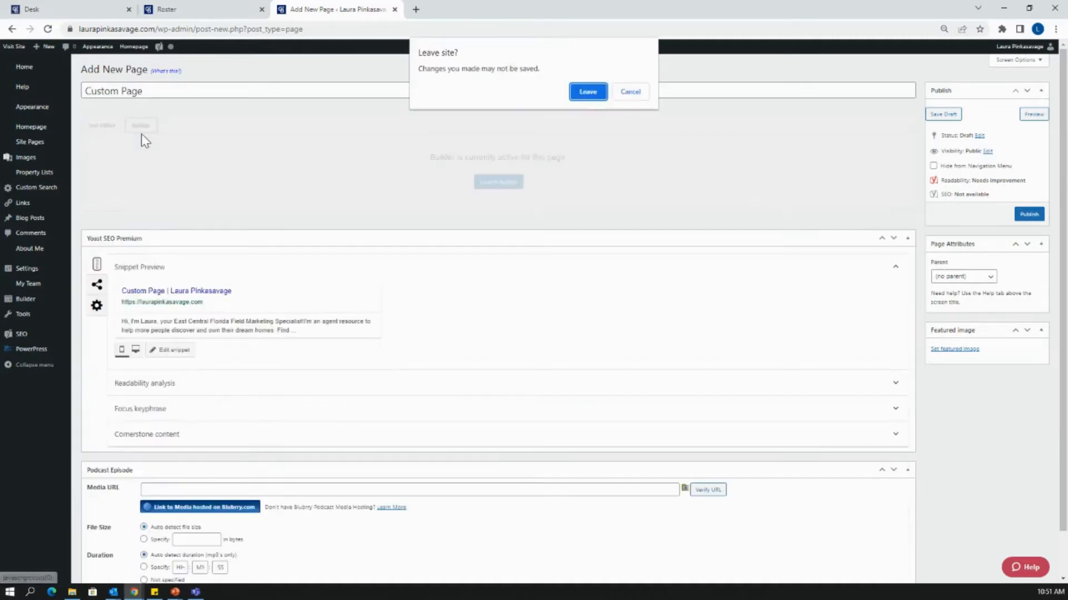
Step: Confirm leaving to load Beaver Builder on the blank Custom Page, then bring back the modules panel
left_click(588, 94)
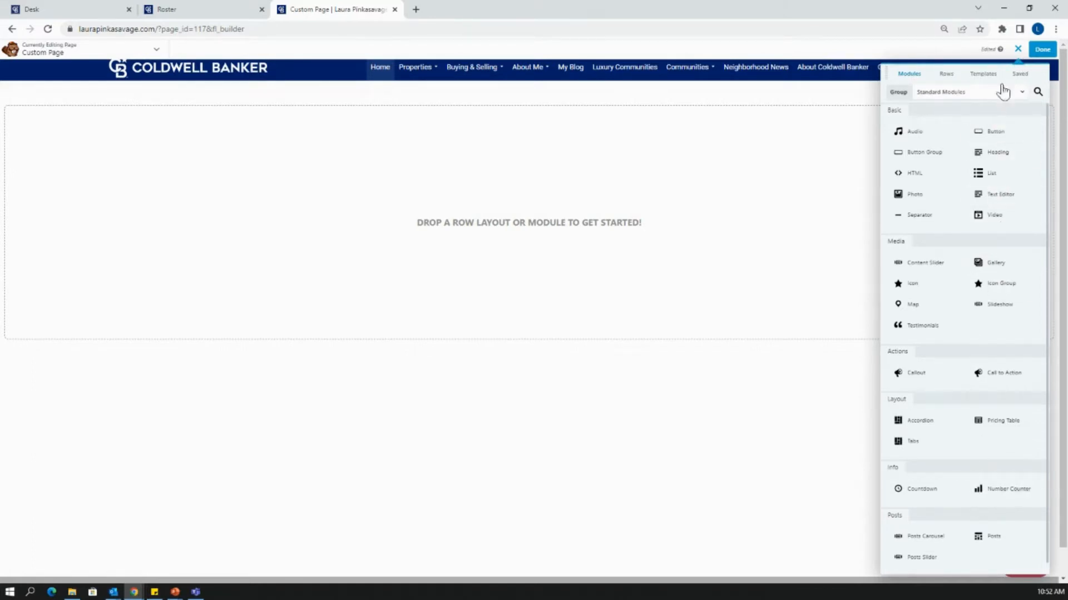
left_click(1018, 49)
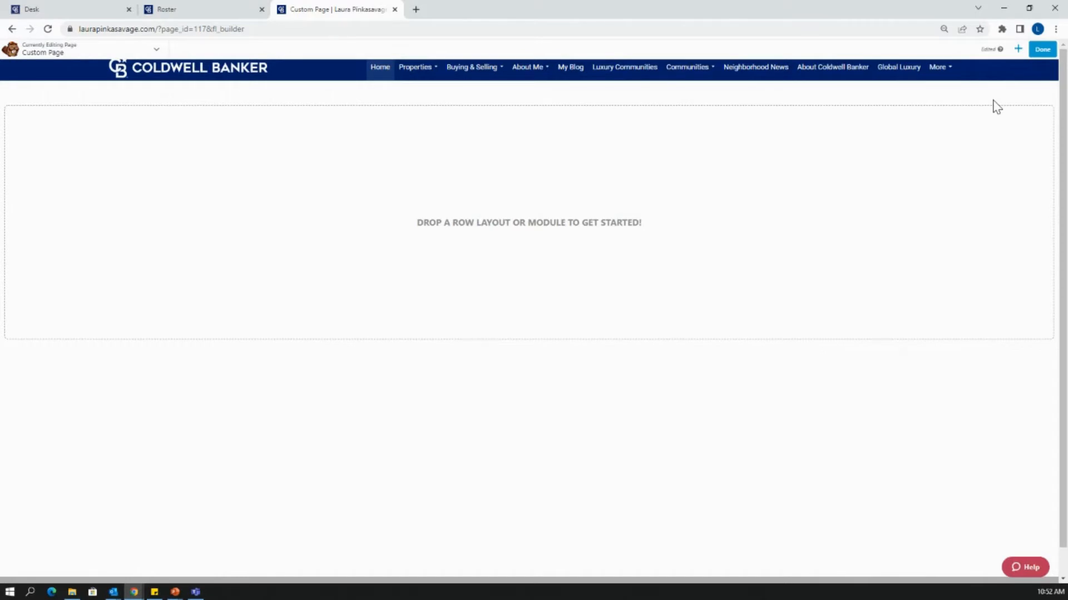
left_click(1018, 50)
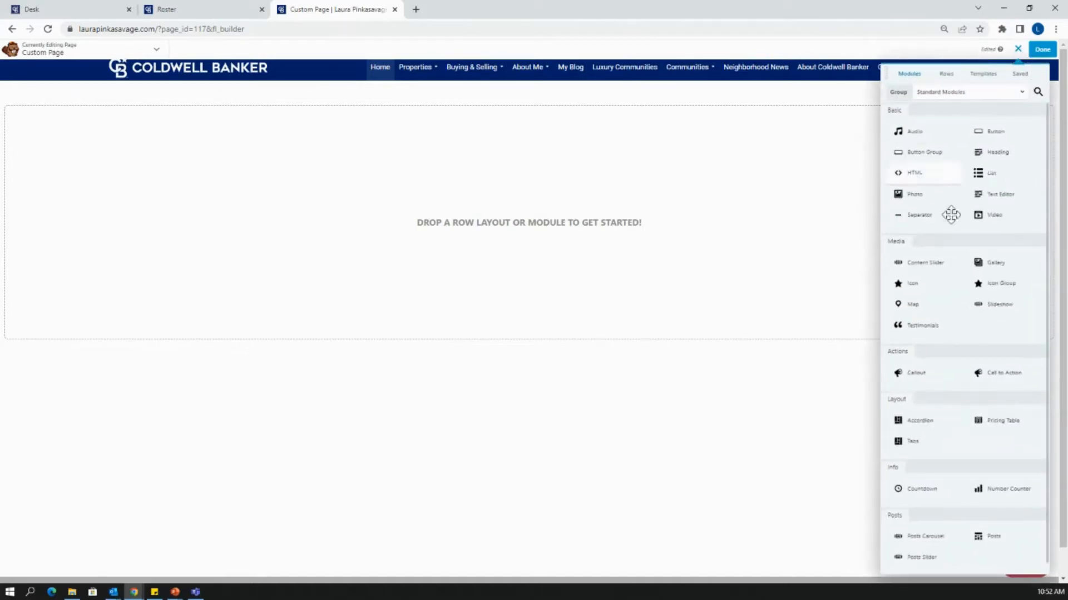
Step: Show the MoxiWorks Templates group in the builder's Templates panel
left_click(985, 79)
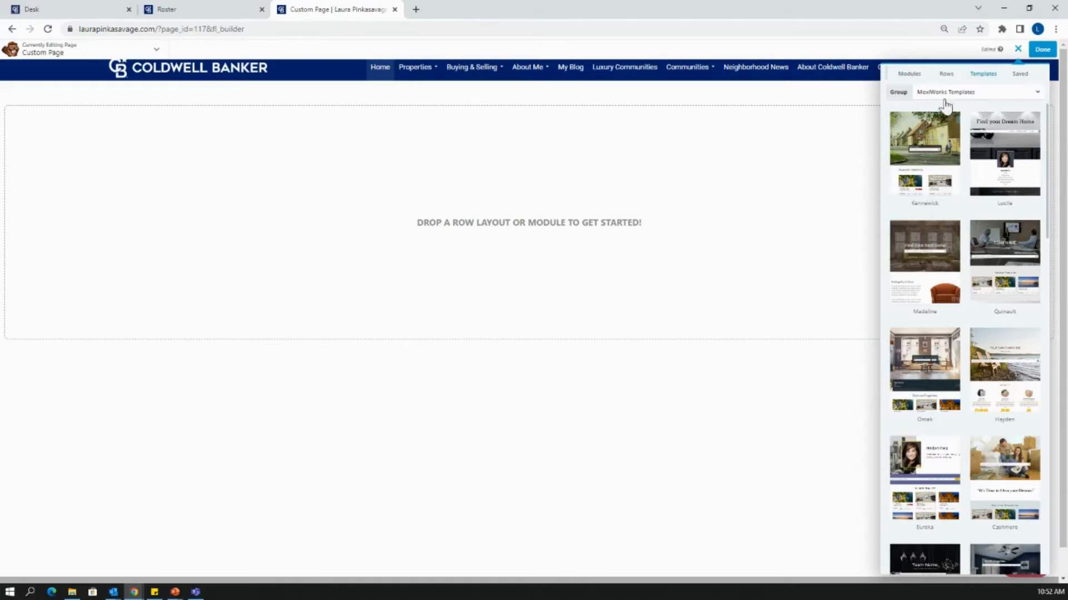
left_click(978, 93)
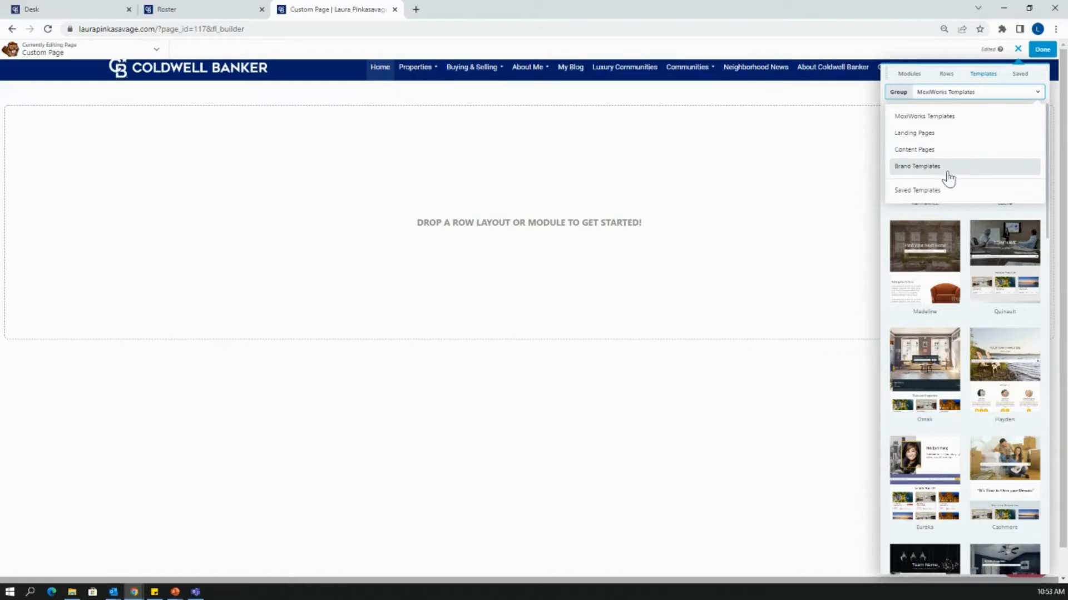
left_click(960, 123)
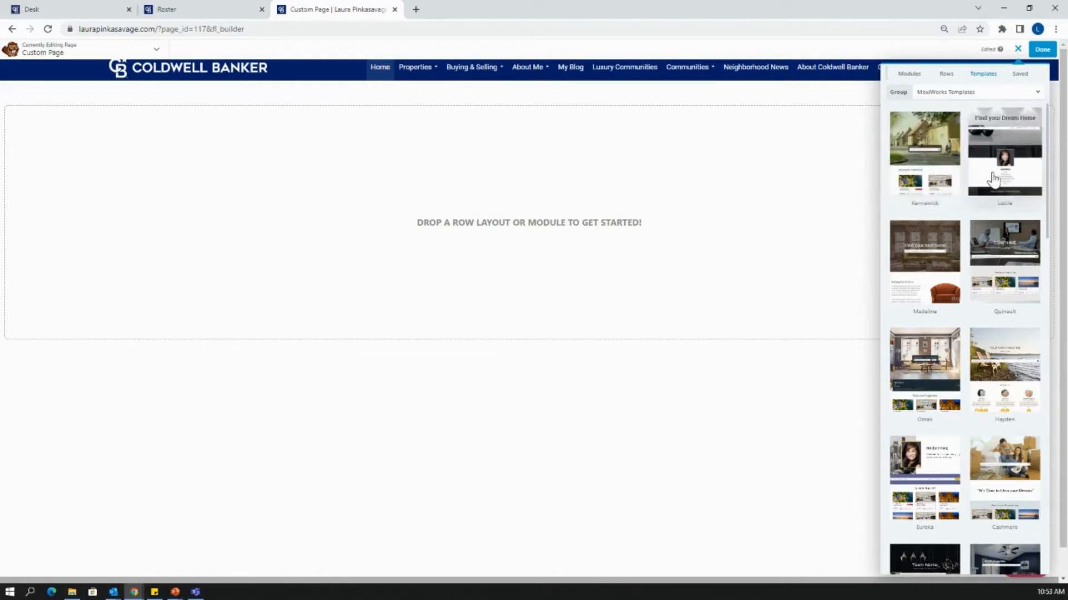
Step: Browse the MoxiWorks templates (Homepage, About Us, Recruiting, Neighborhood, Single Listing) and reopen the group list
scroll(988, 174, "down", 6)
scroll(988, 174, "down", 8)
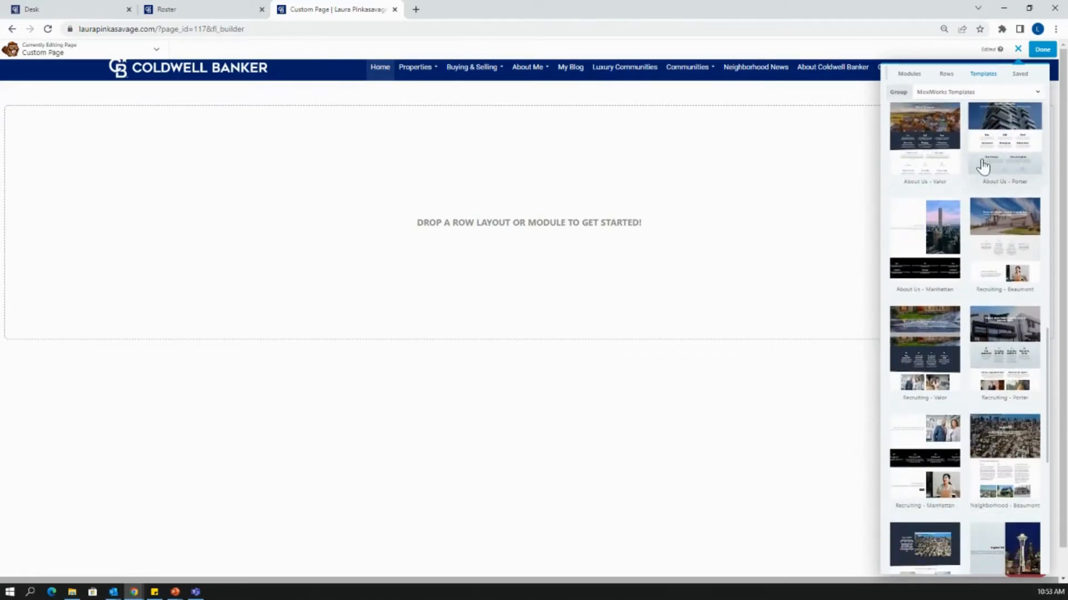
scroll(982, 165, "up", 3)
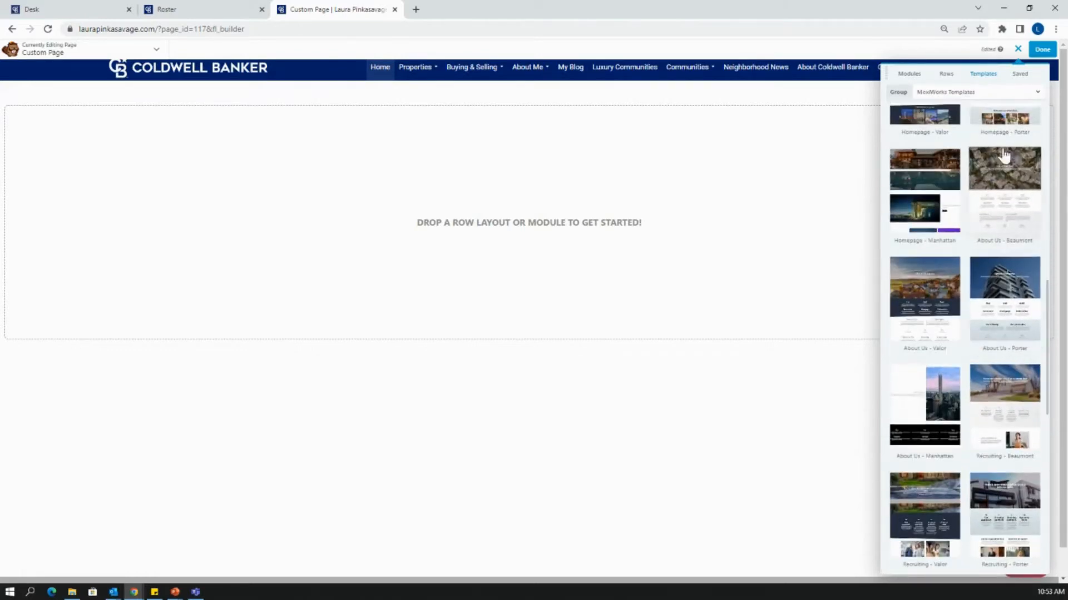
scroll(963, 298, "down", 2)
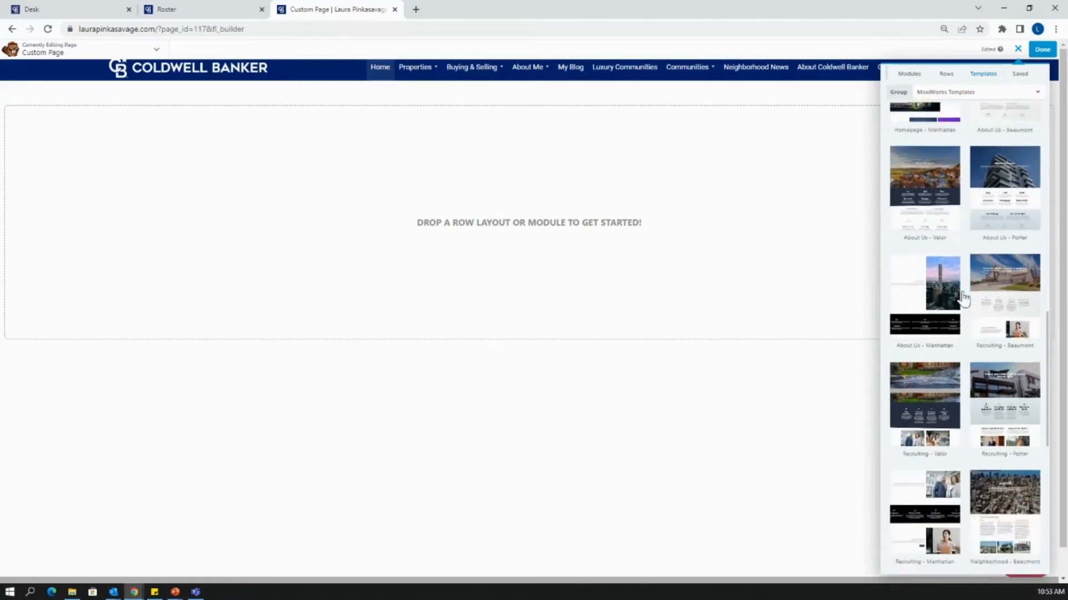
scroll(968, 306, "down", 1)
scroll(972, 323, "down", 2)
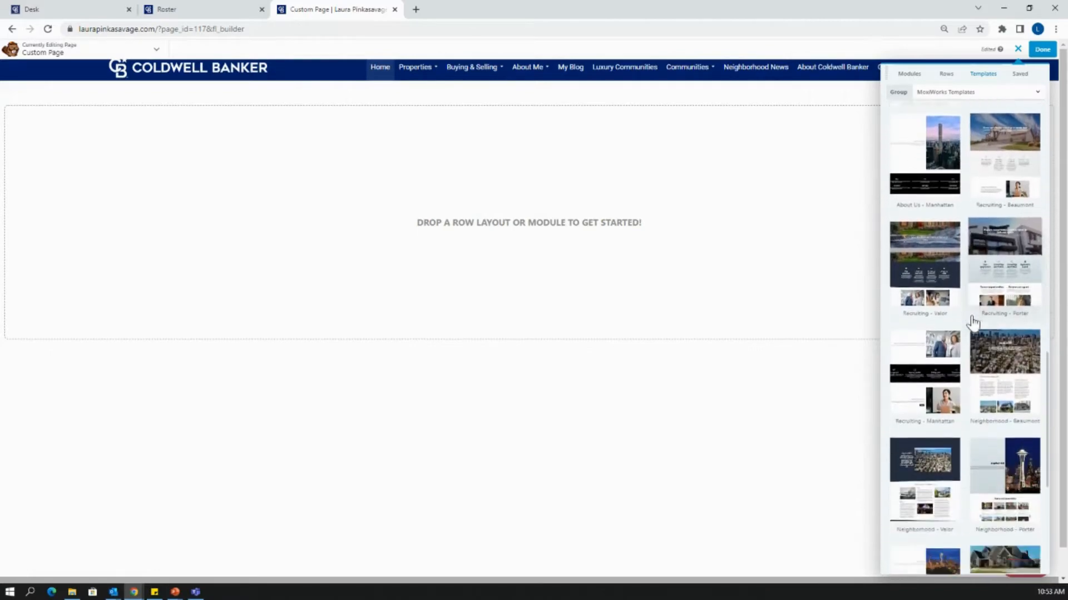
scroll(973, 345, "down", 4)
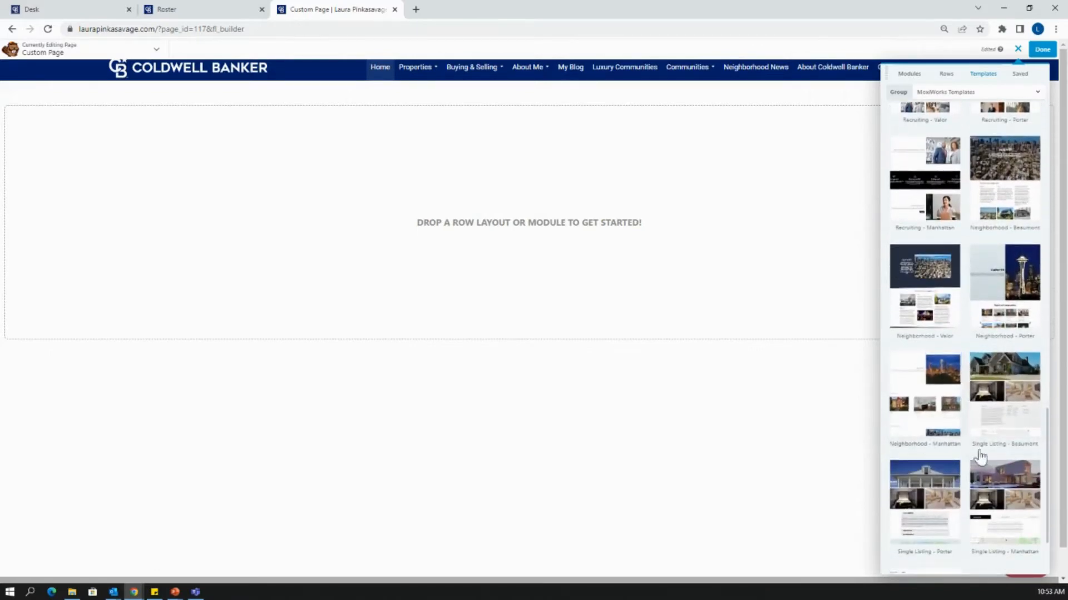
scroll(1006, 406, "down", 2)
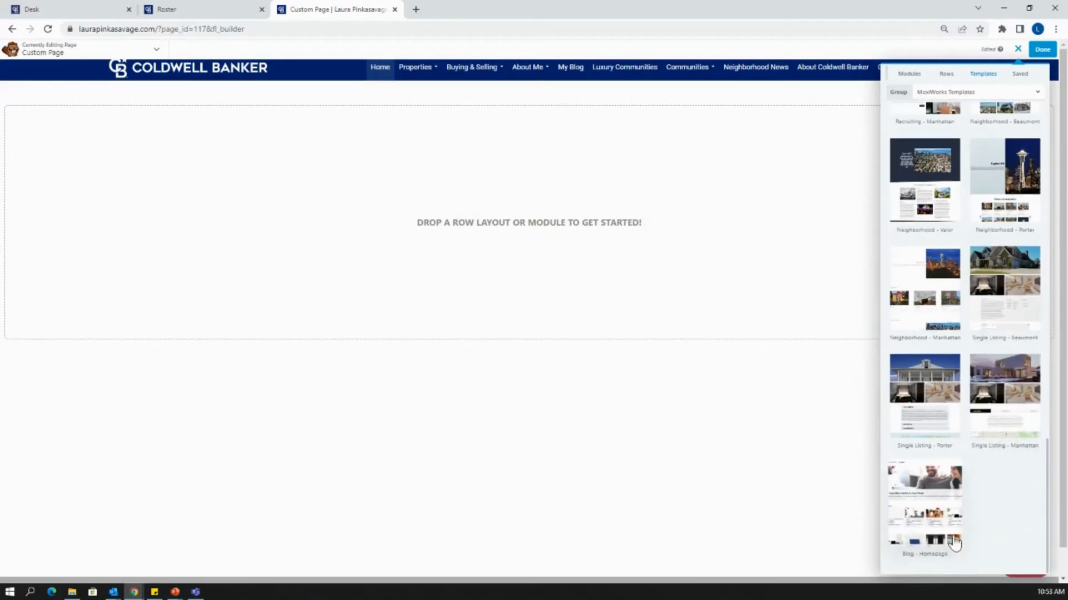
scroll(977, 493, "up", 15)
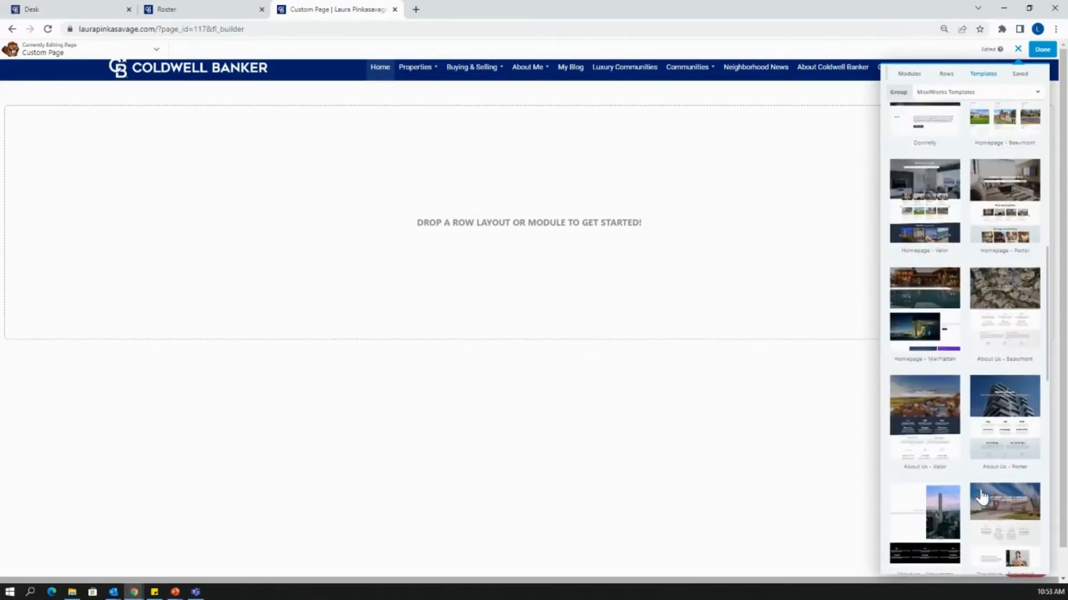
scroll(982, 497, "up", 1)
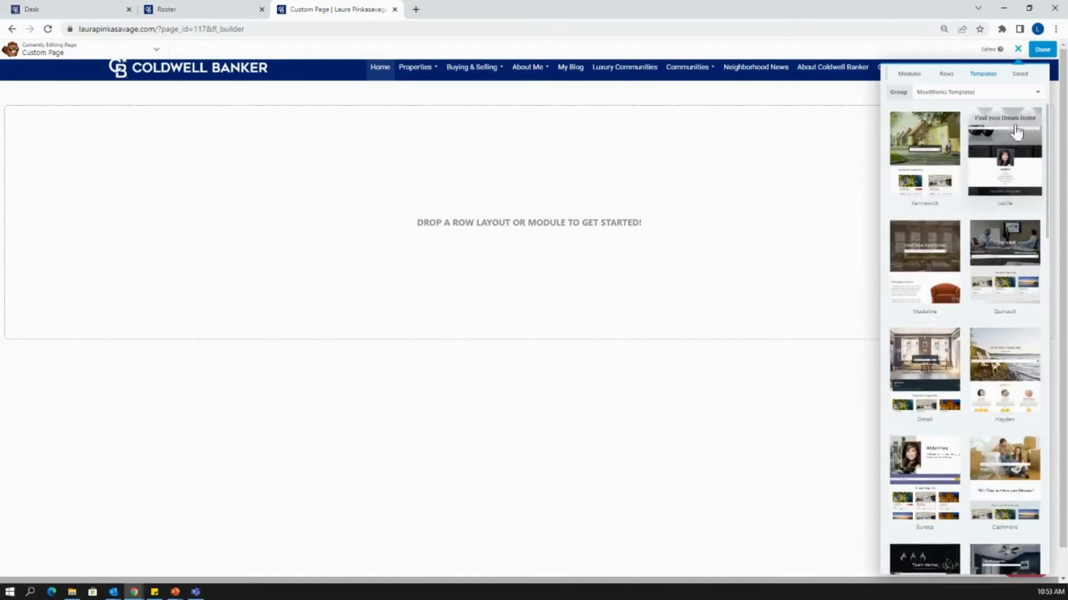
left_click(949, 93)
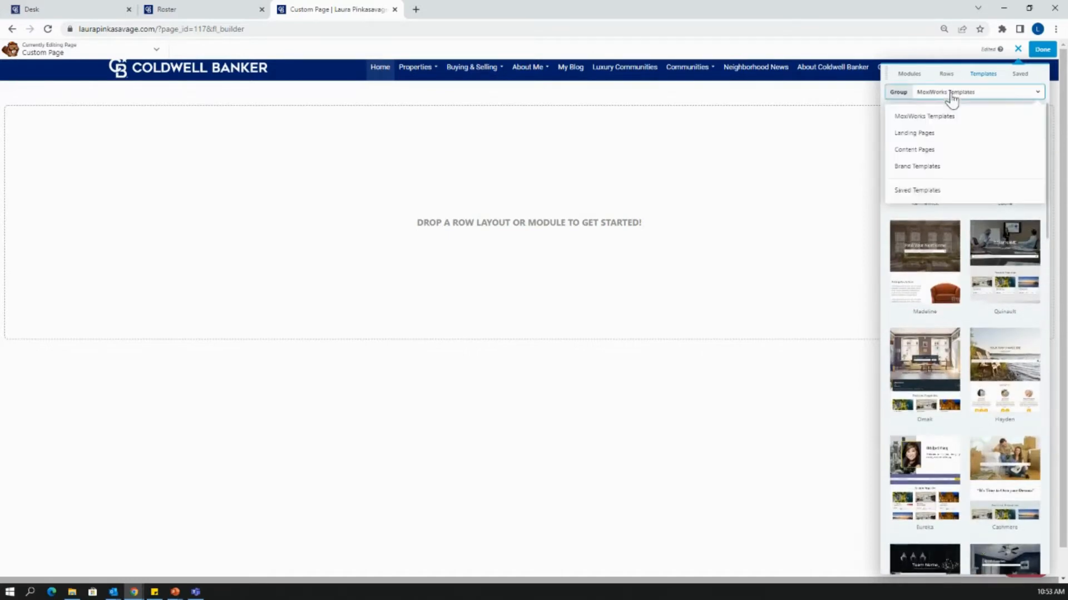
left_click(973, 177)
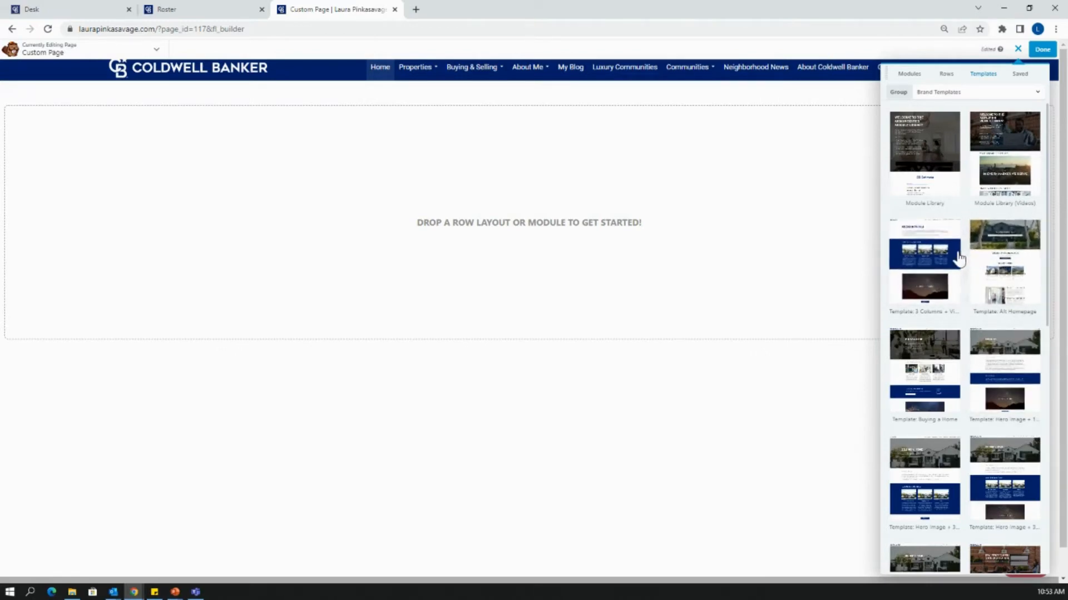
scroll(961, 260, "down", 1)
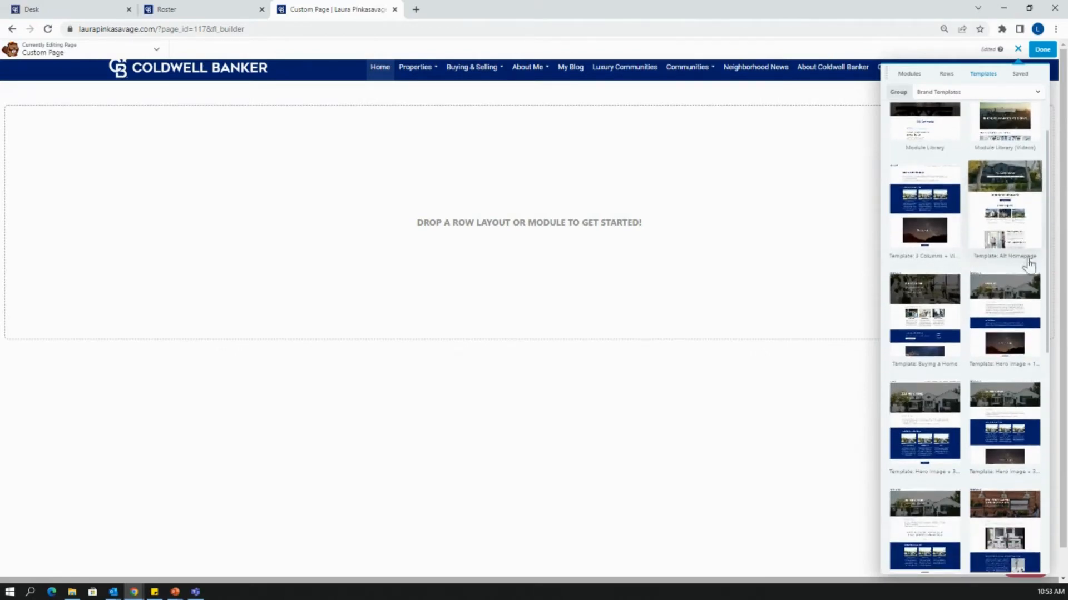
scroll(1001, 289, "down", 1)
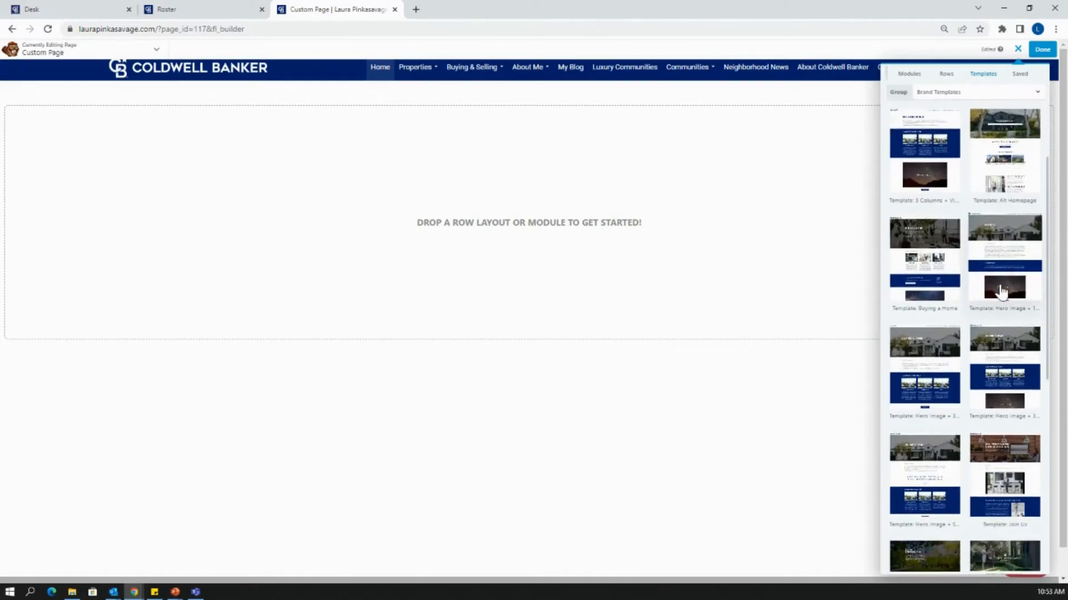
scroll(1001, 289, "down", 1)
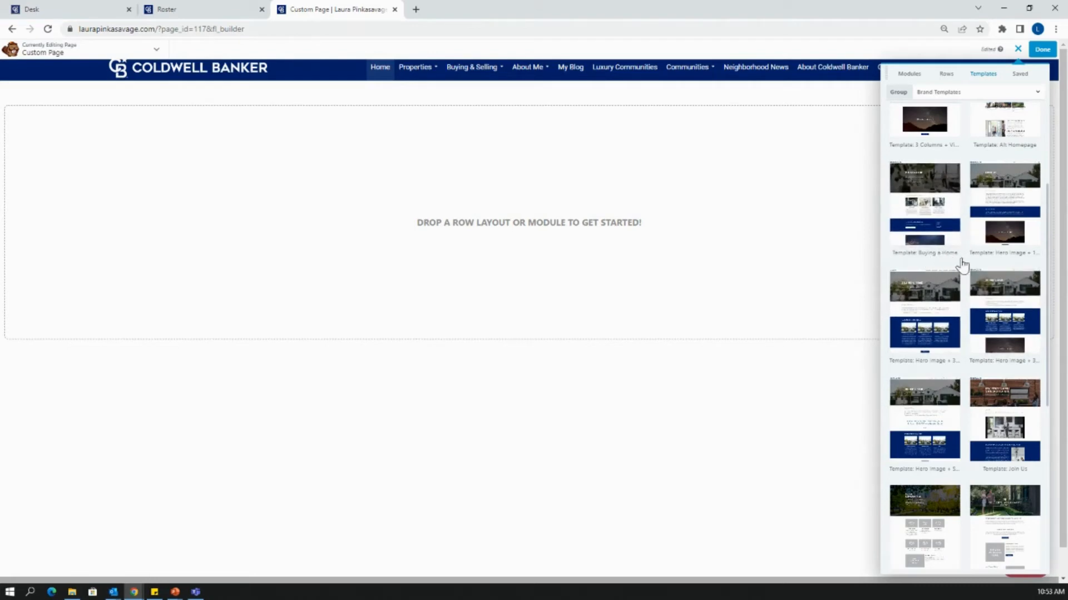
scroll(962, 266, "down", 1)
scroll(964, 269, "down", 3)
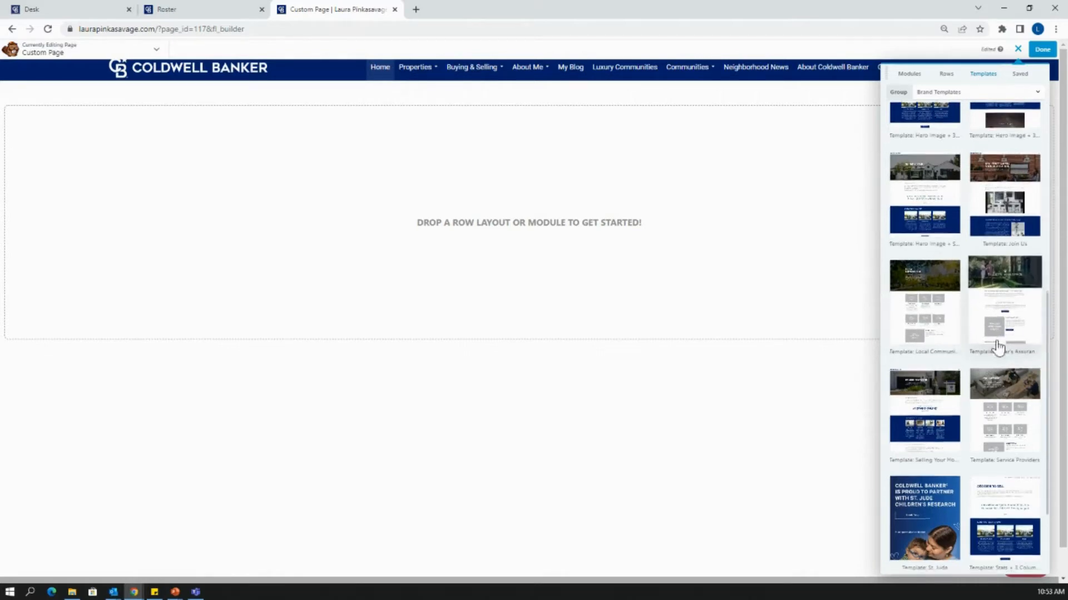
scroll(998, 345, "down", 2)
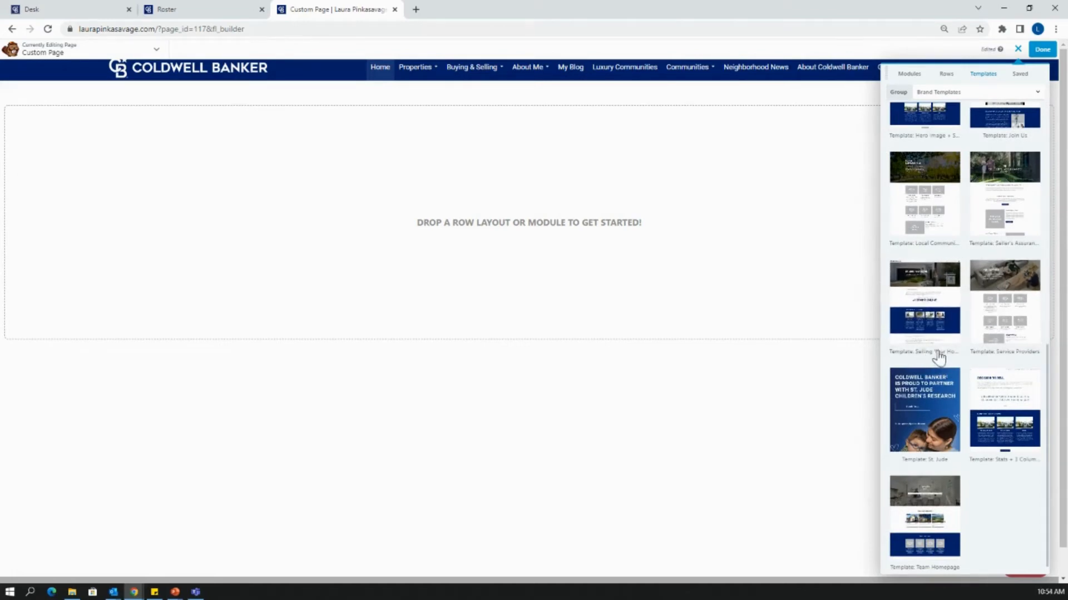
scroll(961, 372, "down", 1)
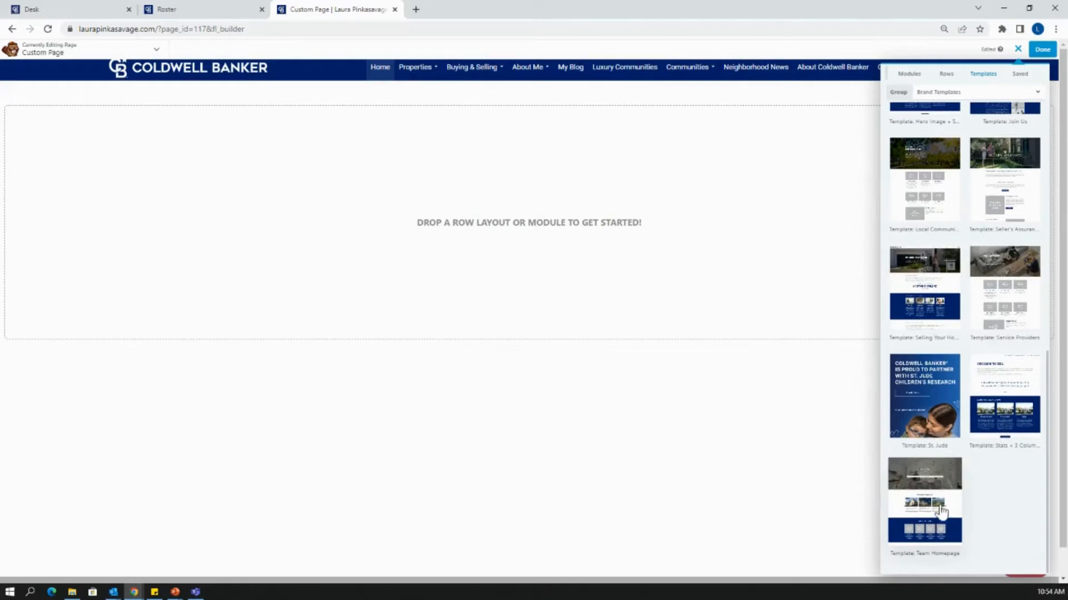
scroll(977, 473, "up", 7)
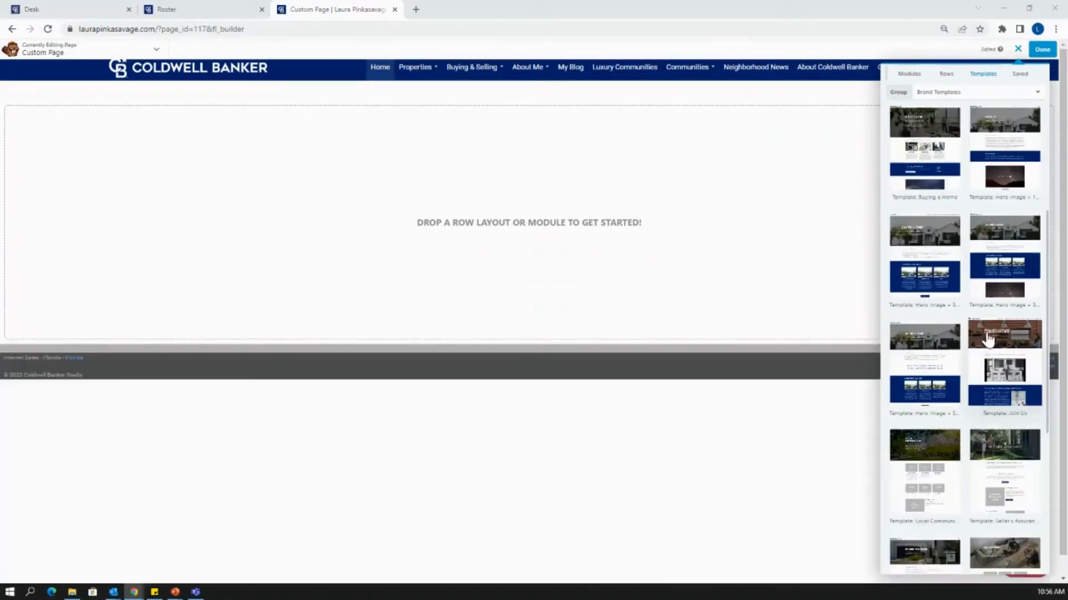
scroll(987, 336, "down", 1)
scroll(985, 344, "down", 1)
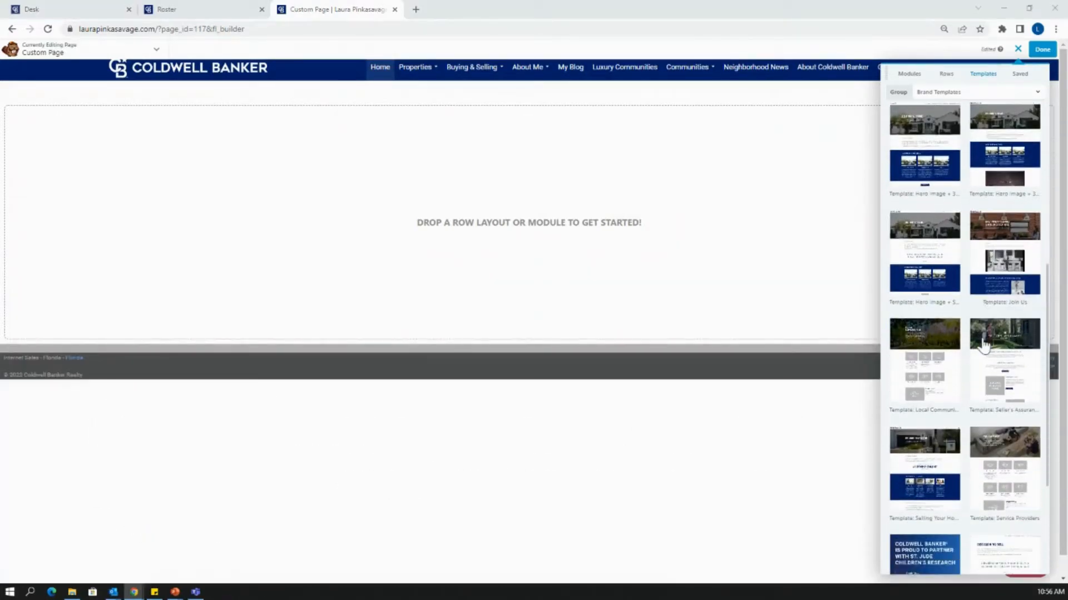
Step: Apply the Local Communities template and review its hero banner and community rows
left_click(921, 381)
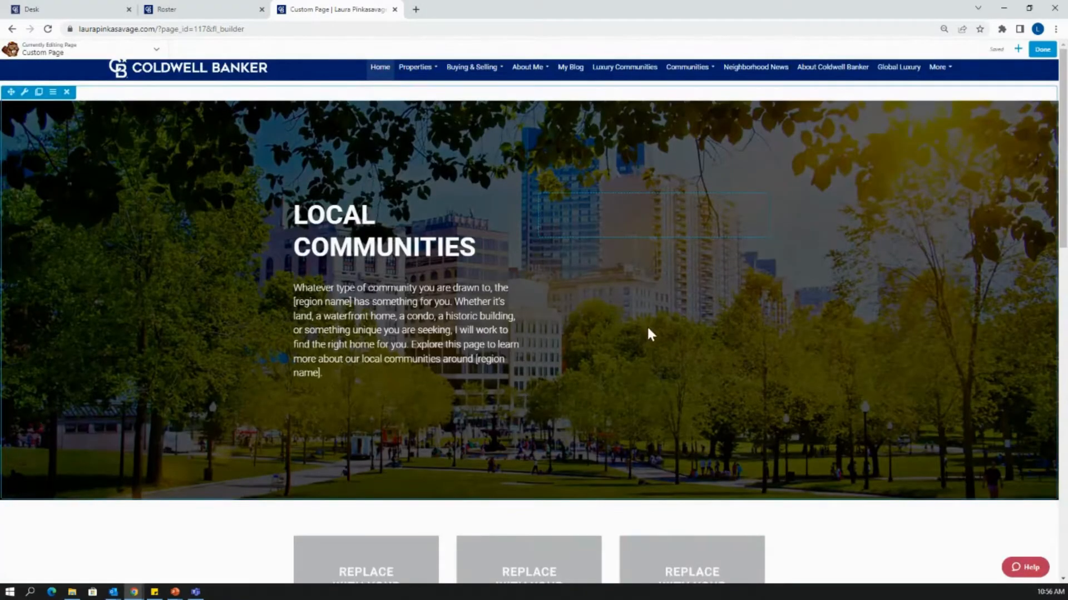
scroll(647, 329, "down", 2)
scroll(647, 336, "down", 5)
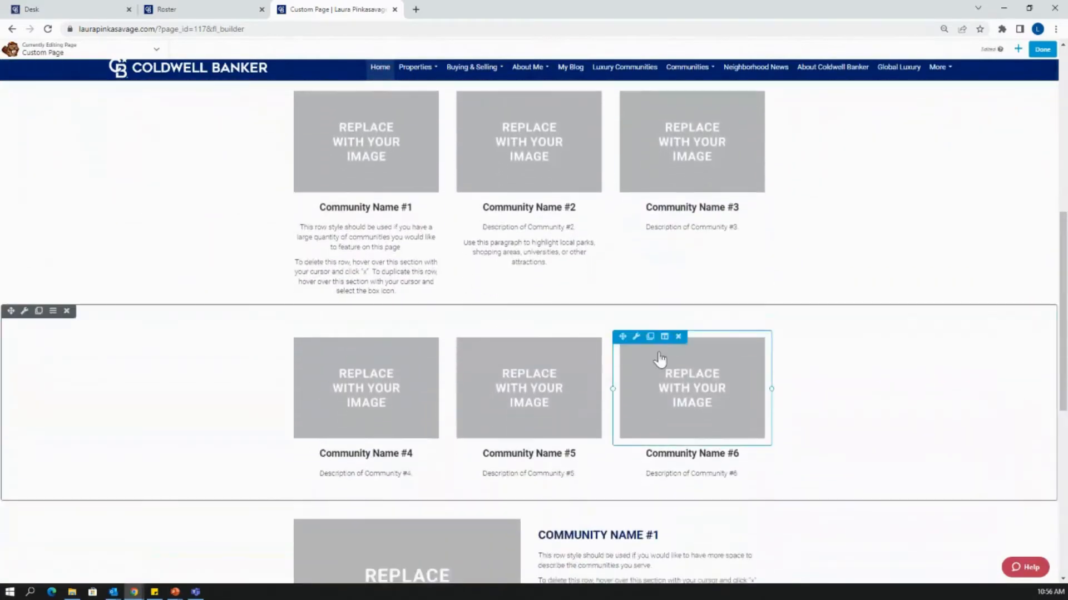
scroll(778, 364, "down", 6)
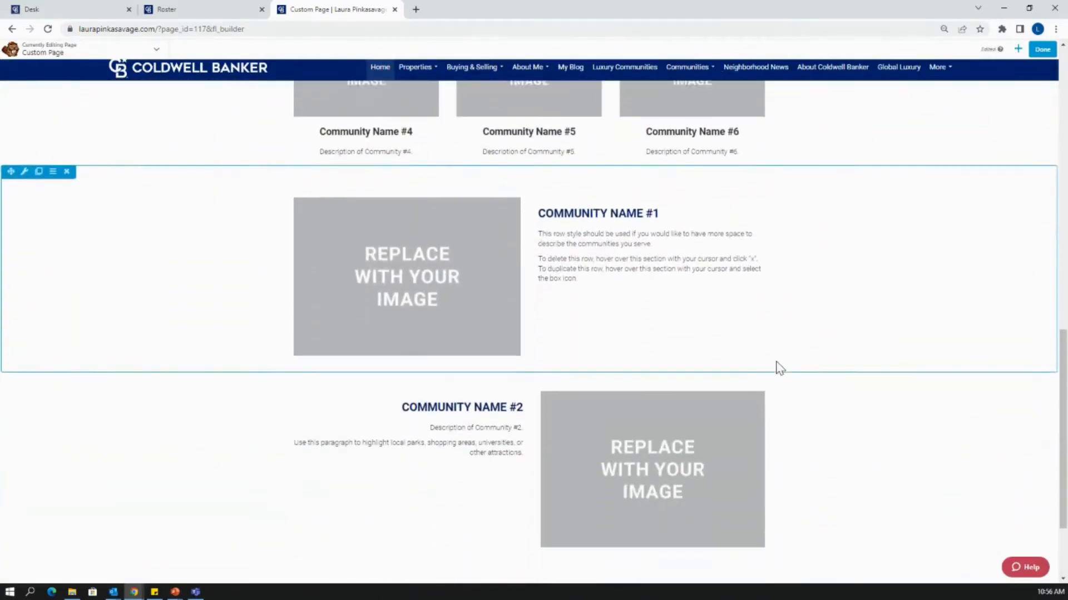
scroll(777, 369, "up", 14)
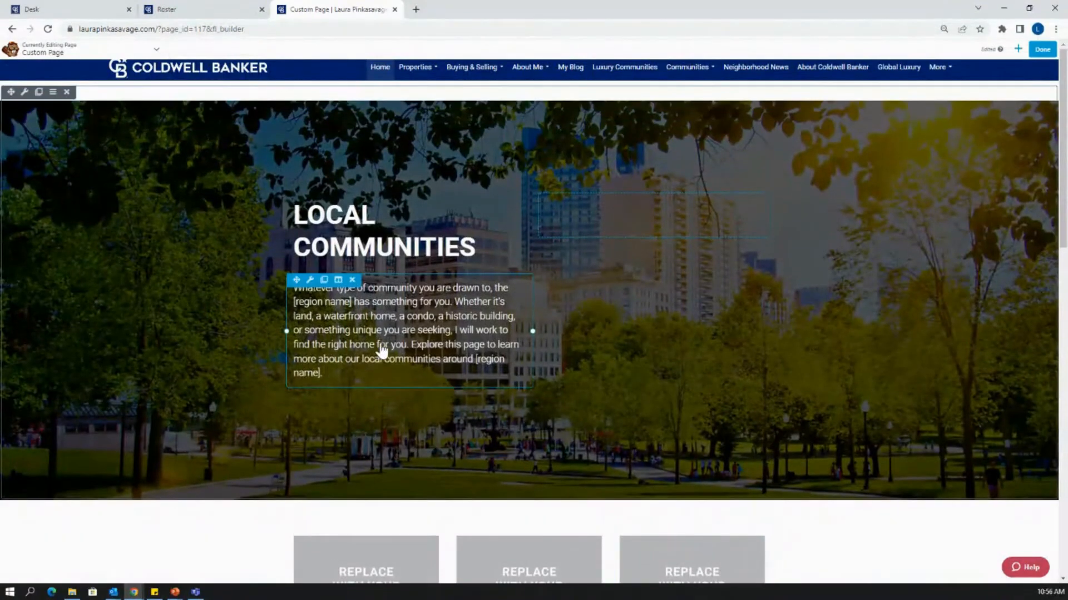
Step: Replace the existing layout with the homepage template headed 'Your Next Home is Here'
left_click(382, 350)
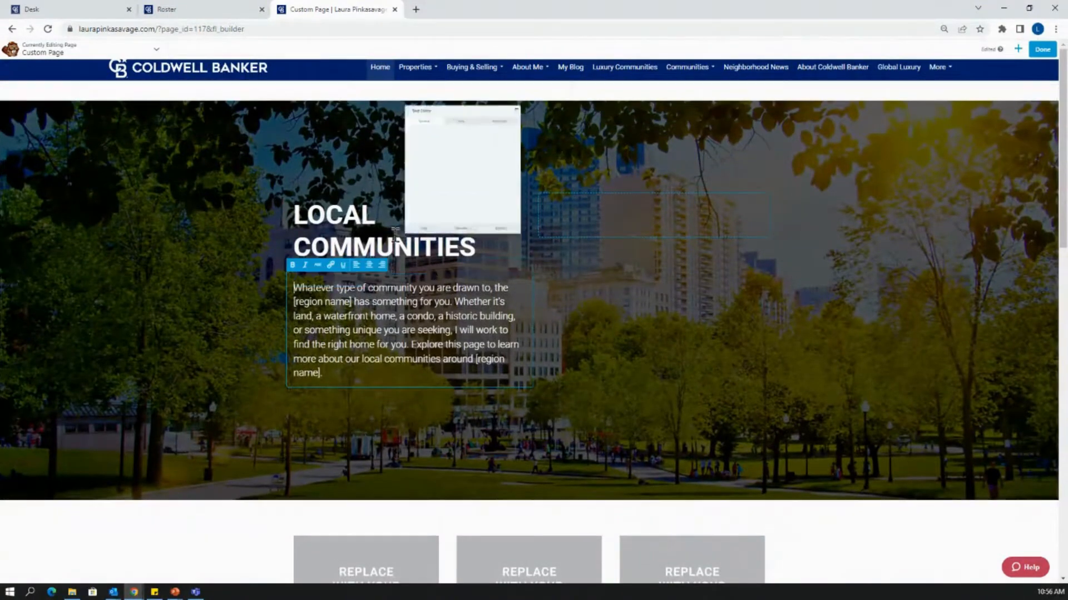
left_click(537, 274)
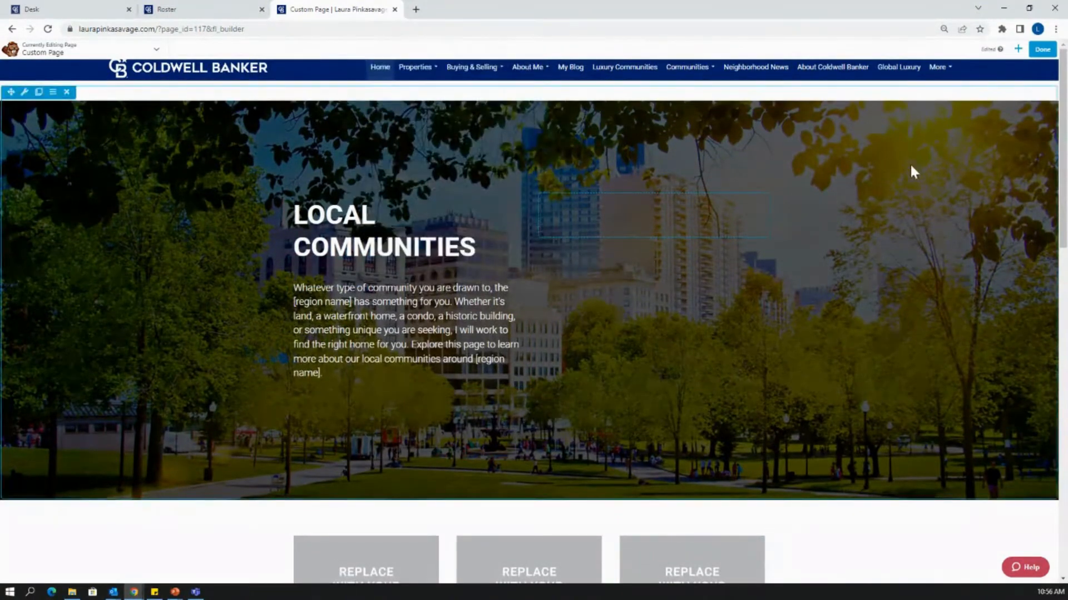
left_click(1019, 51)
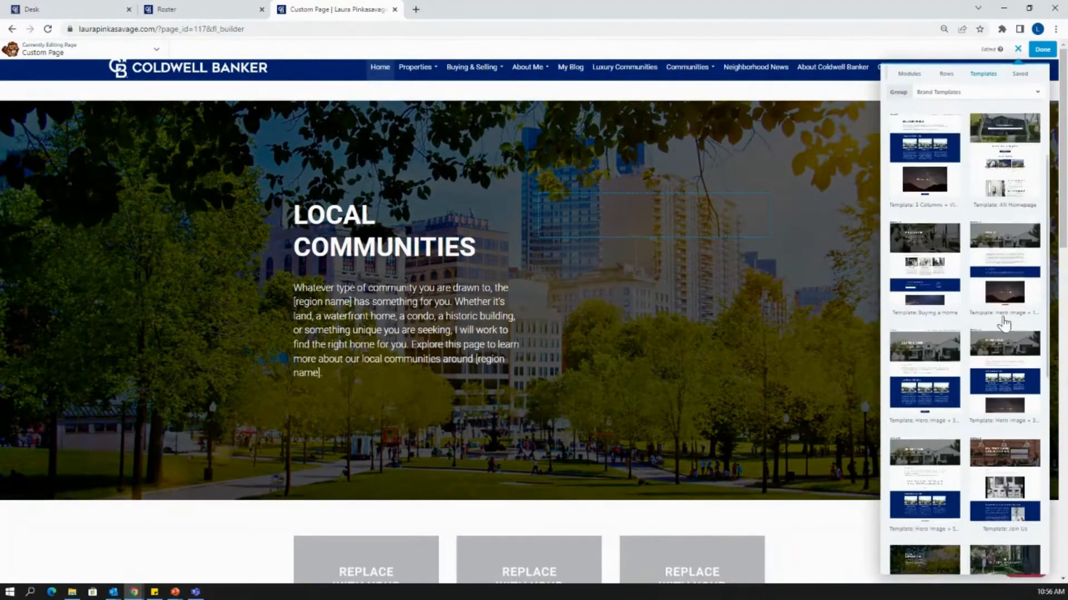
scroll(1004, 324, "up", 2)
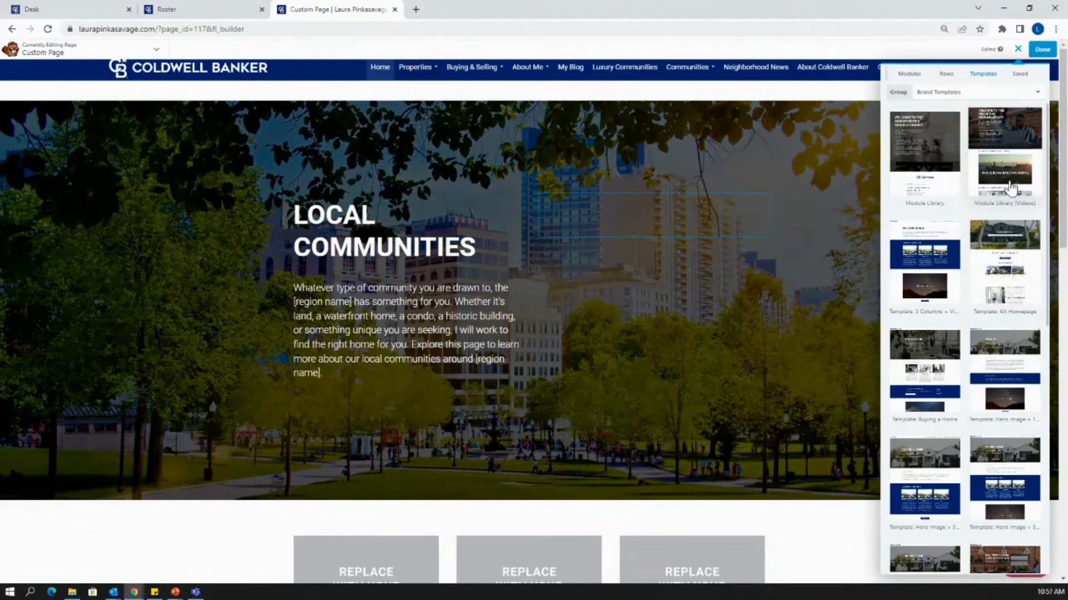
left_click(1011, 274)
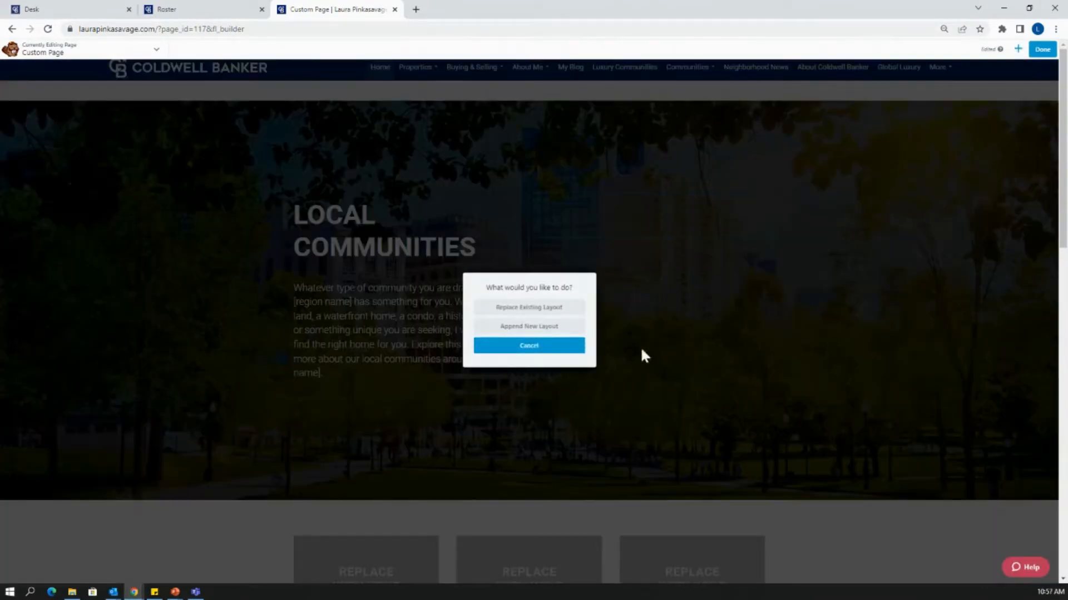
left_click(544, 312)
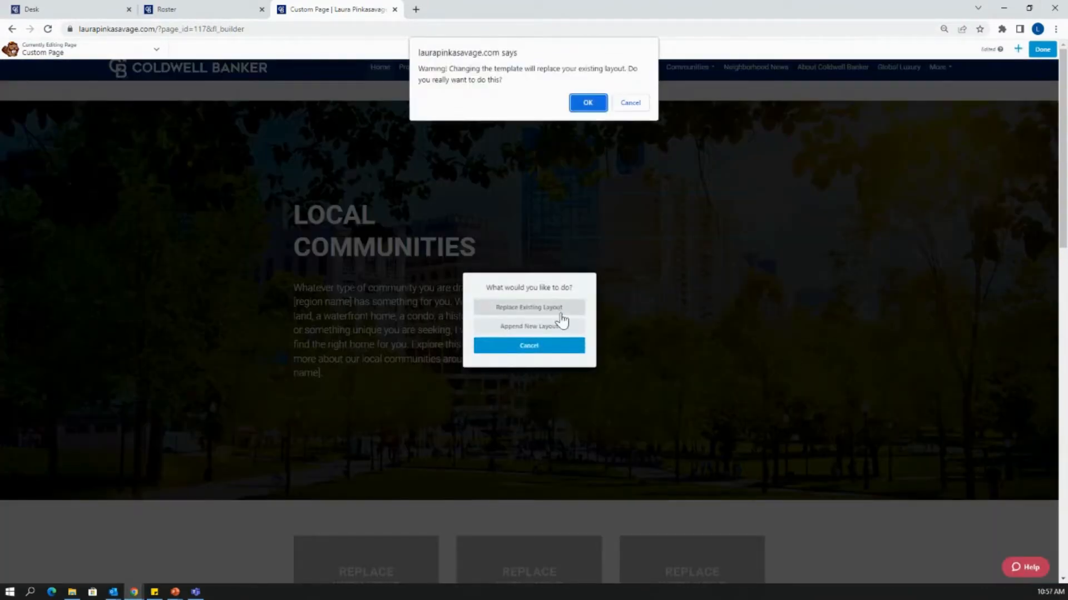
left_click(588, 102)
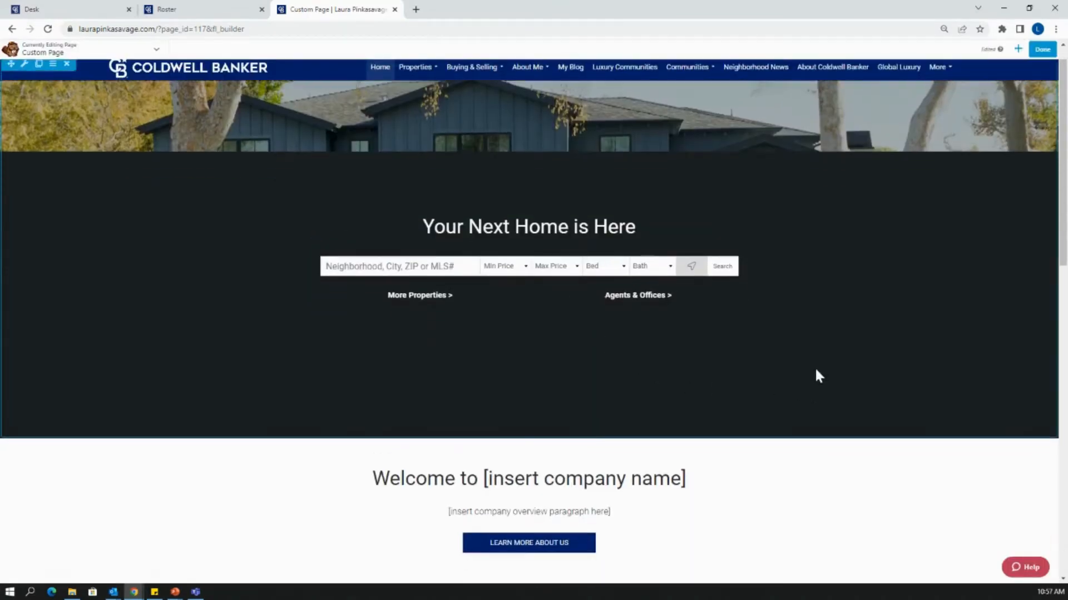
Step: Review the homepage layout's house-photo hero and lower sections, then reopen the brand templates list
scroll(816, 366, "down", 15)
scroll(815, 371, "up", 15)
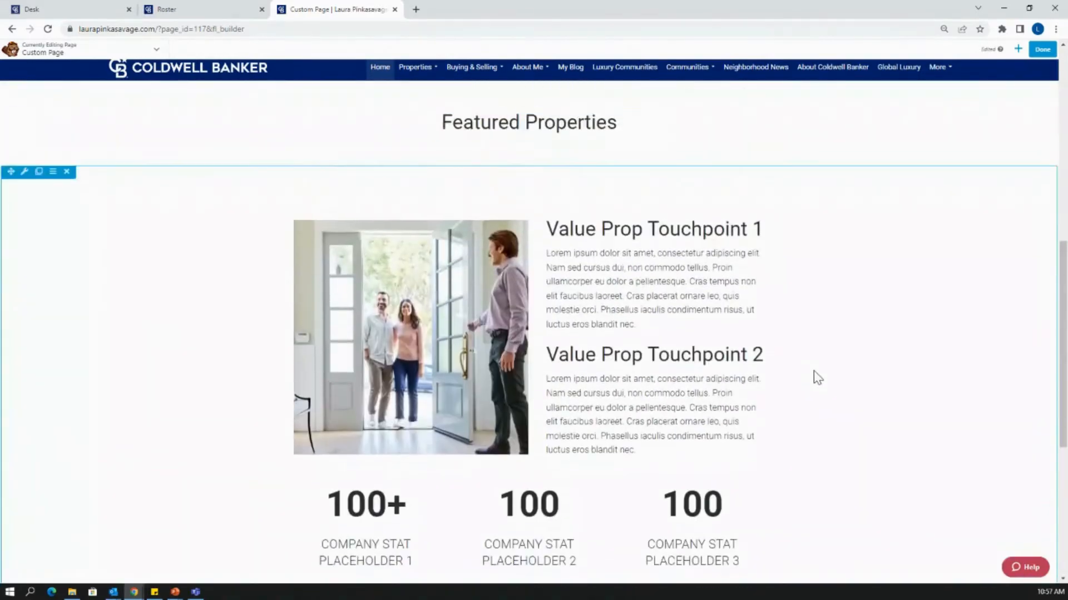
scroll(815, 378, "up", 1)
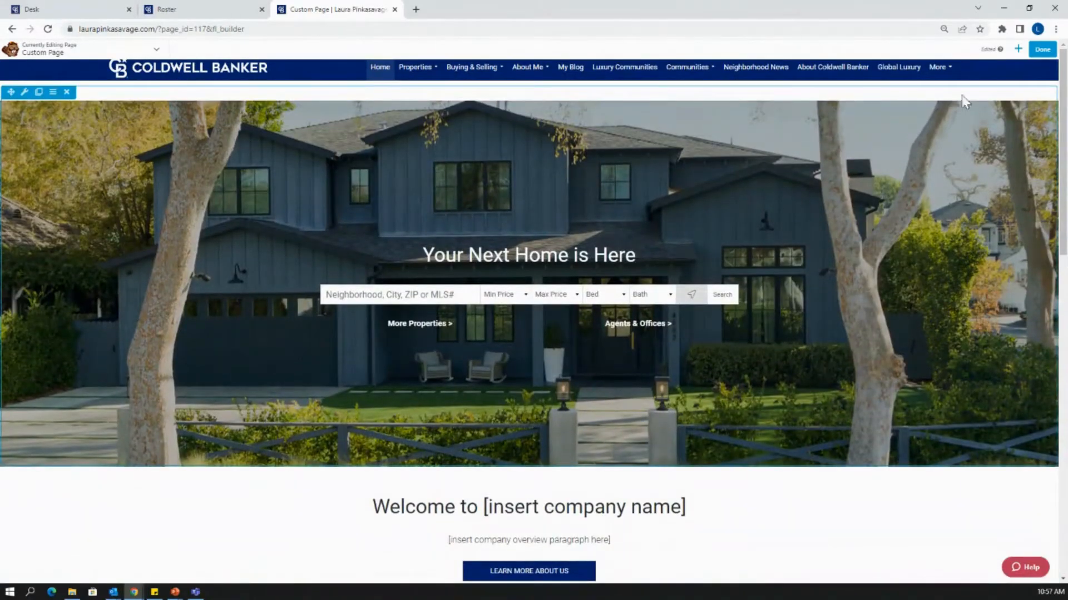
left_click(1018, 50)
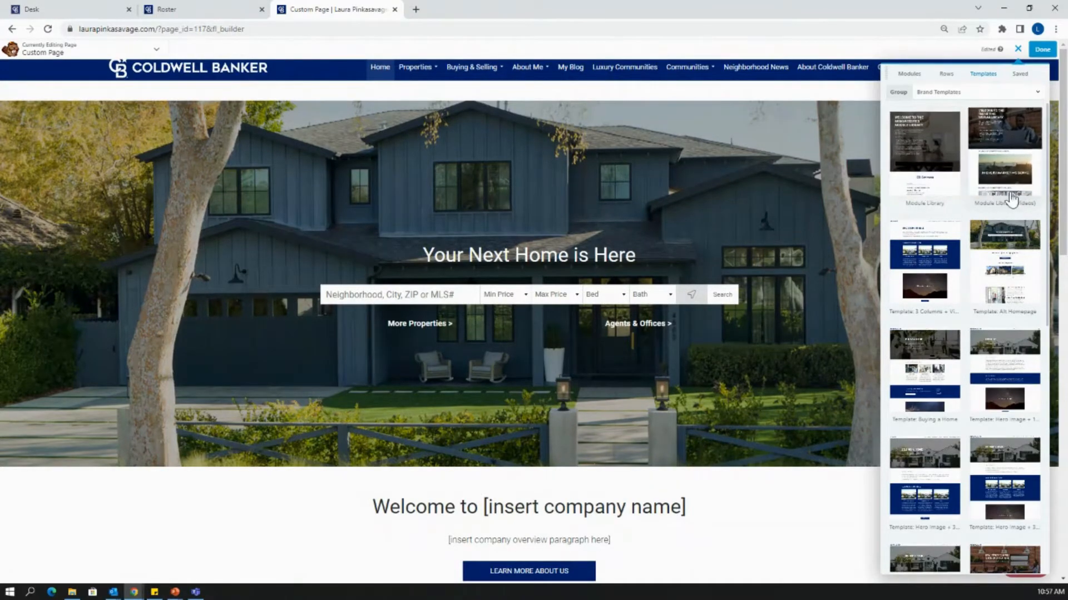
Step: Swap the page layout for the MoxiWebsites Module Library template, confirming the replacement
left_click(940, 179)
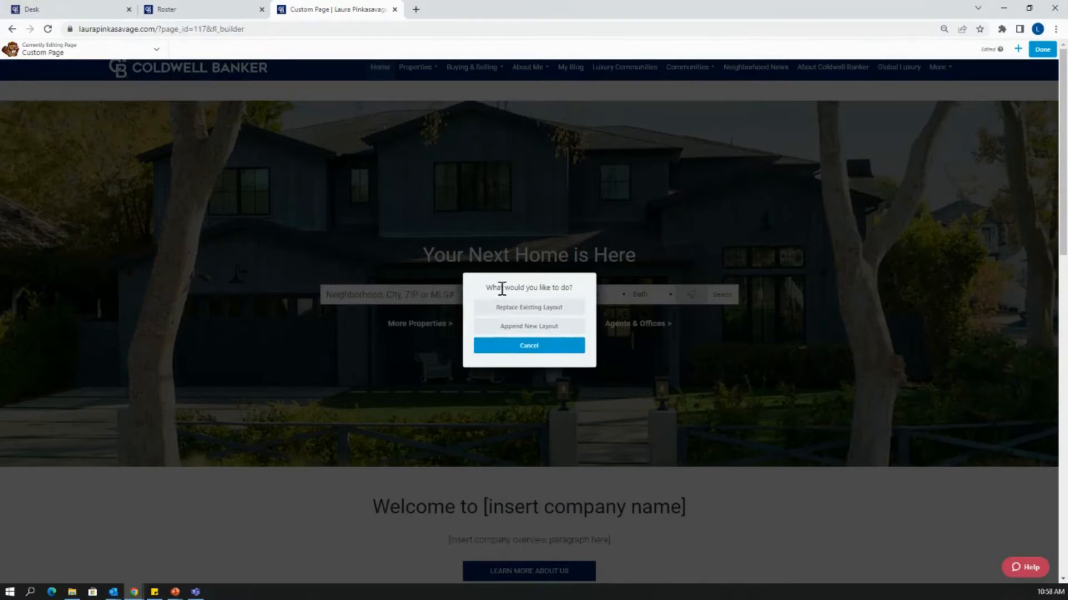
left_click(537, 309)
left_click(584, 101)
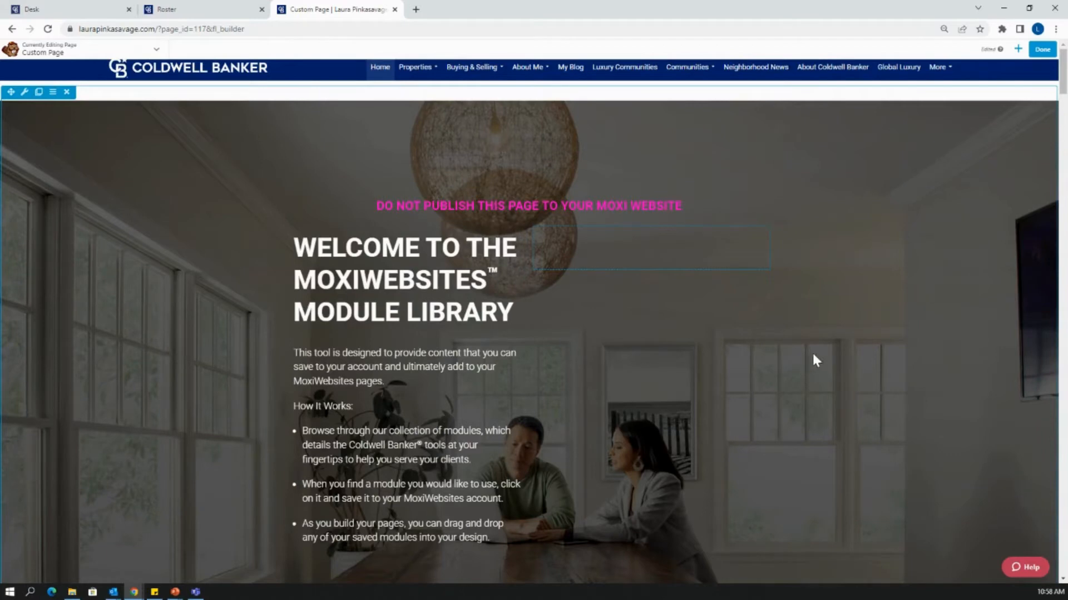
Step: Scroll down past Seller's Assurance, Buyer Modules and Spotlight Marketing to the Exclusive Look row
scroll(822, 350, "down", 7)
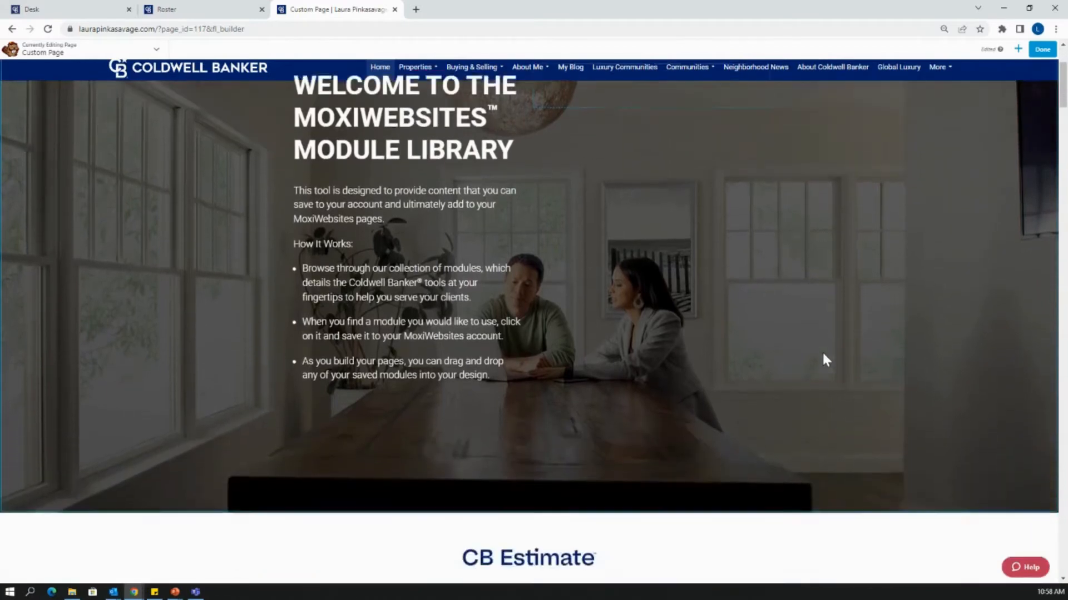
scroll(815, 351, "down", 4)
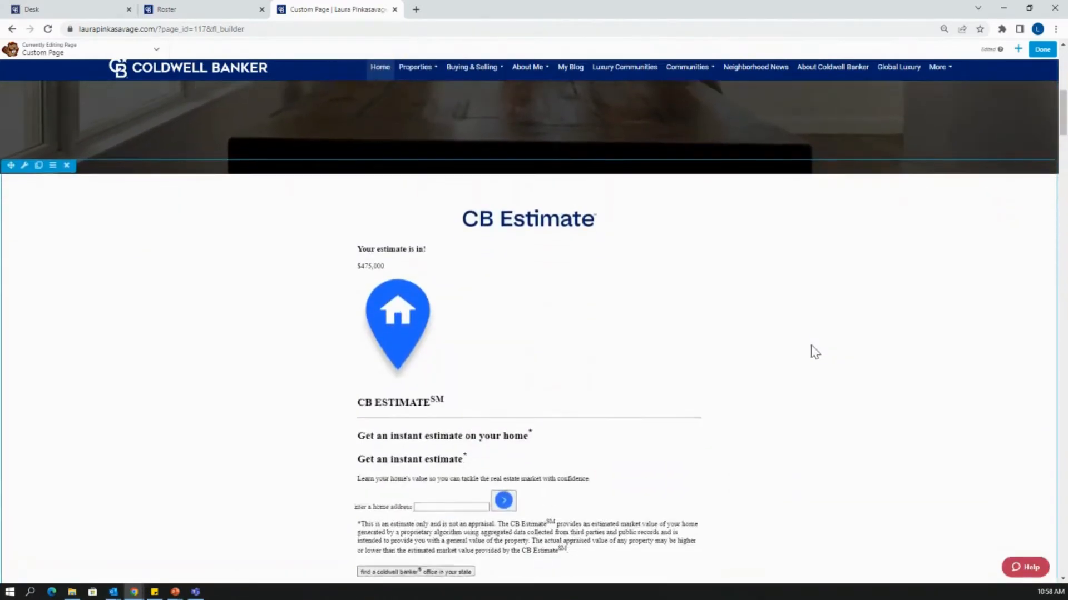
scroll(813, 348, "down", 10)
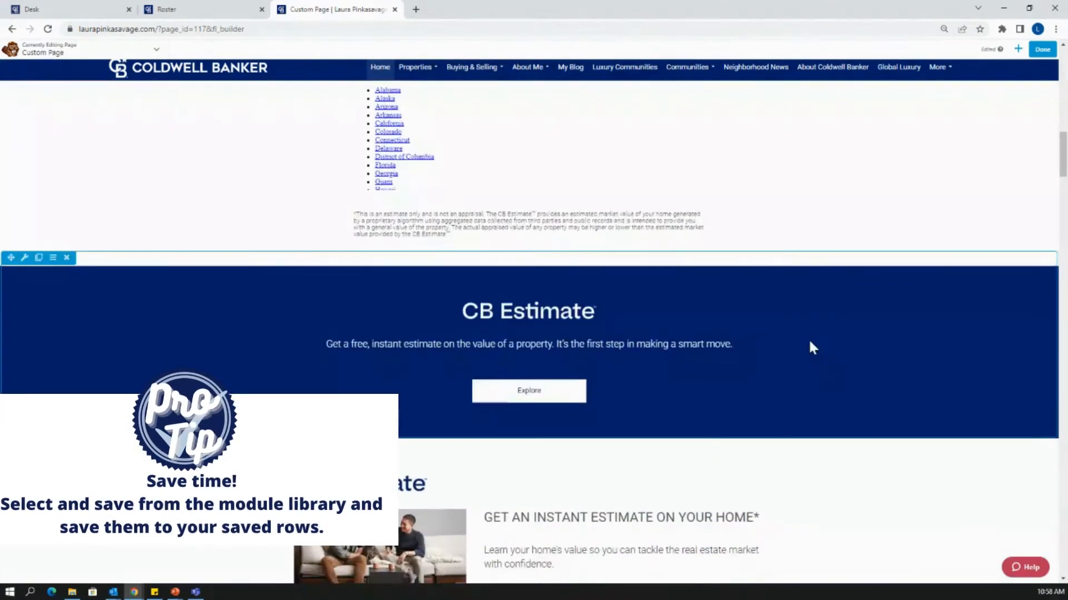
scroll(813, 347, "down", 10)
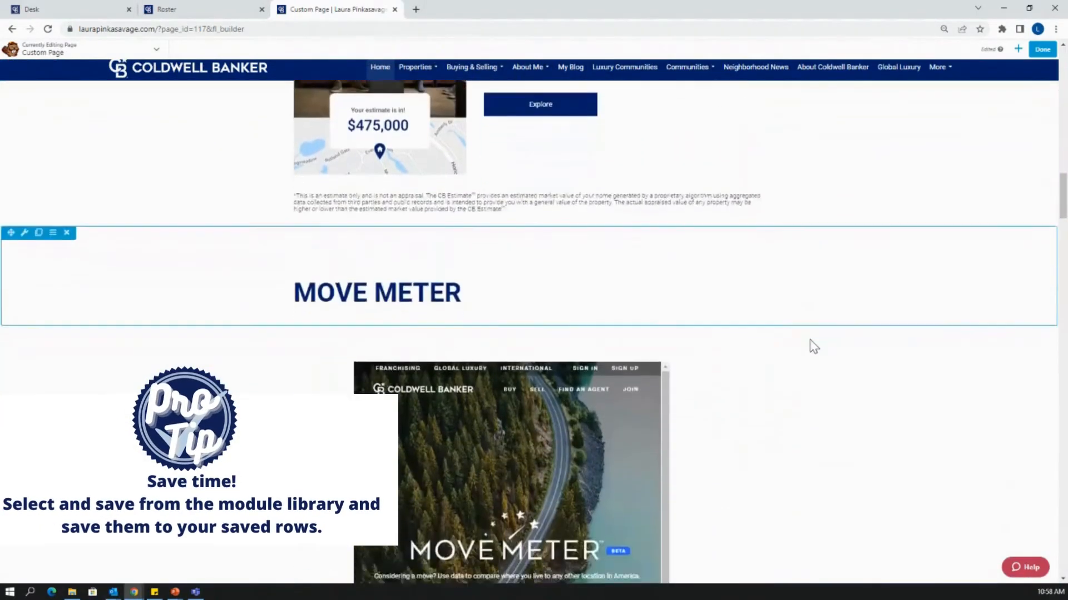
scroll(810, 346, "down", 6)
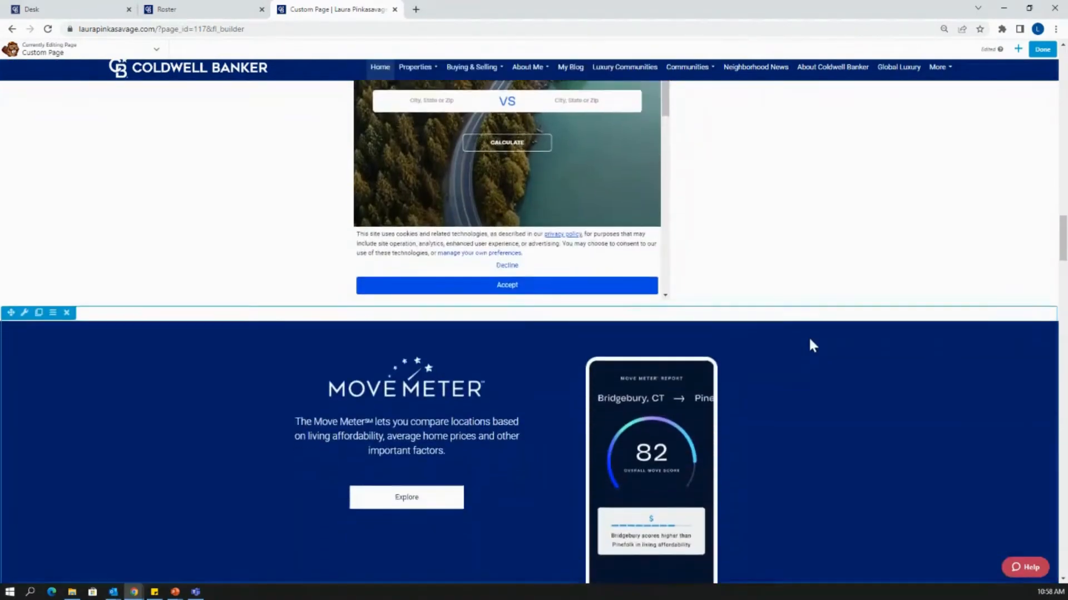
scroll(810, 346, "down", 6)
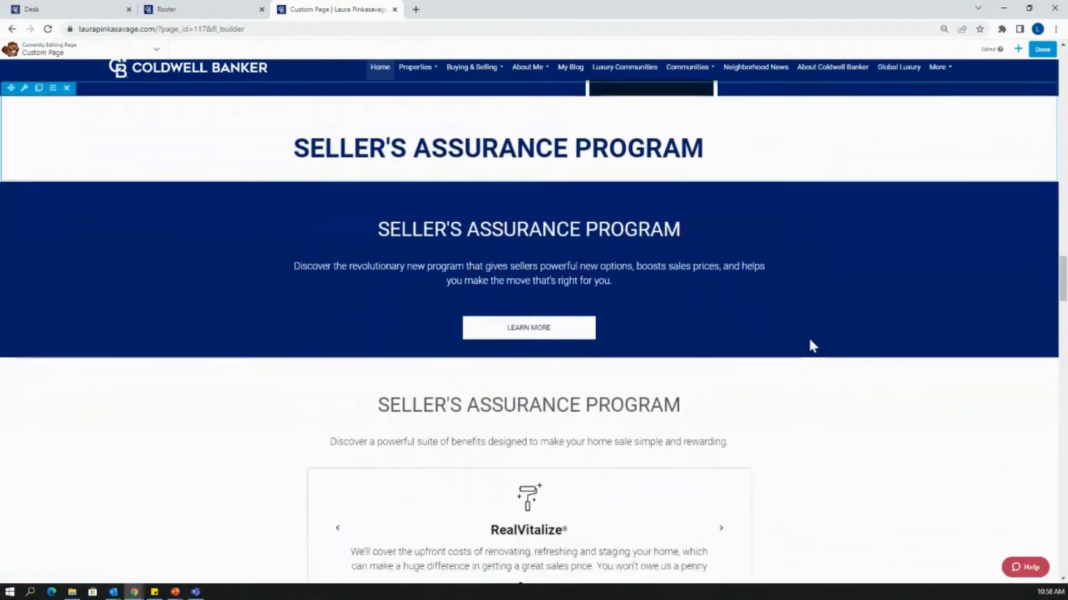
scroll(809, 346, "up", 5)
scroll(807, 346, "up", 1)
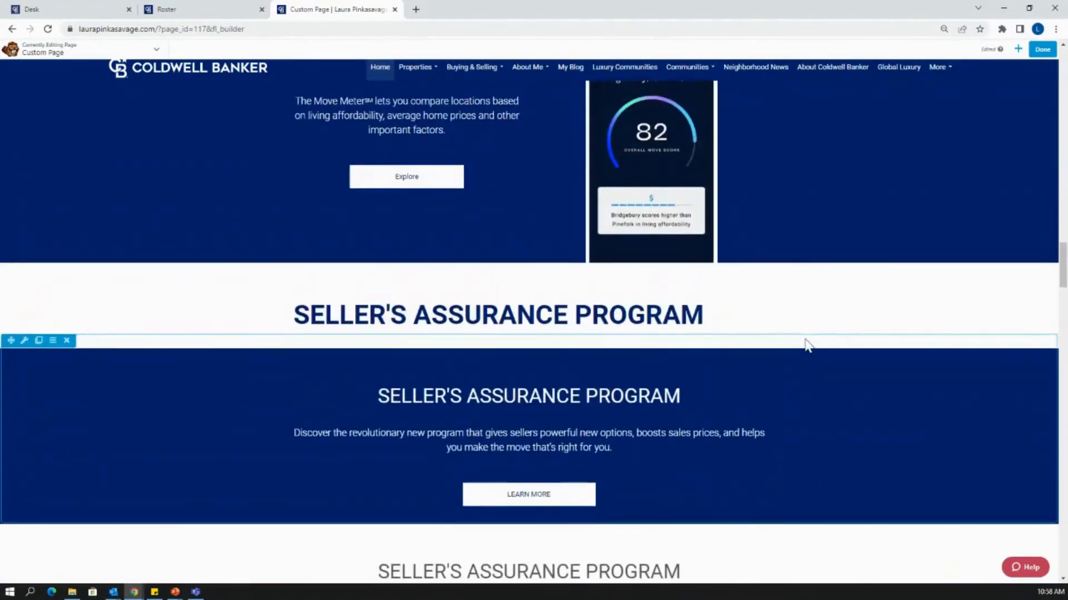
scroll(813, 326, "down", 10)
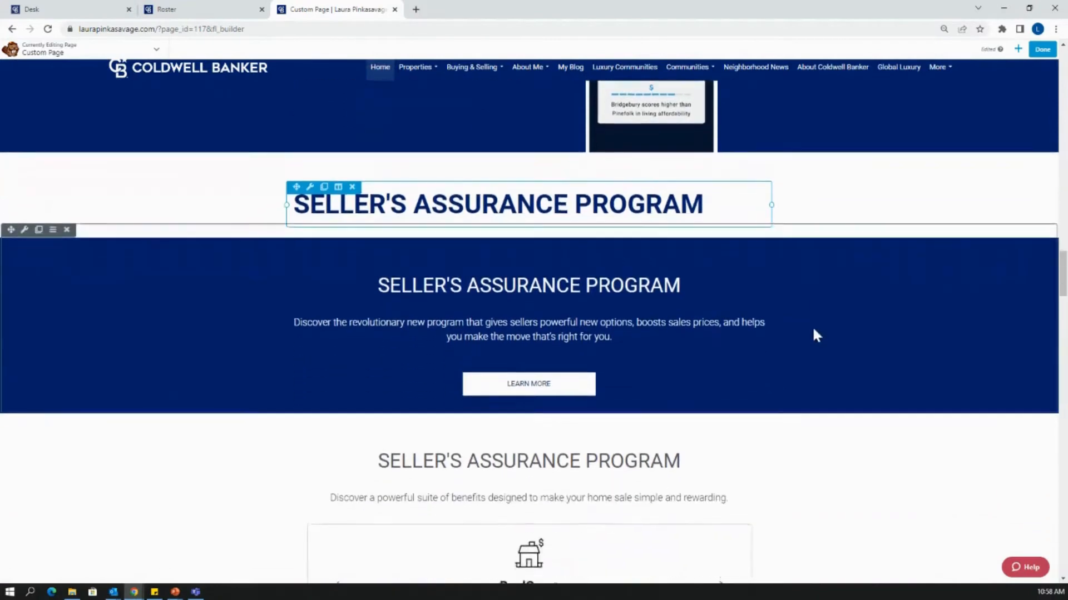
scroll(795, 319, "down", 8)
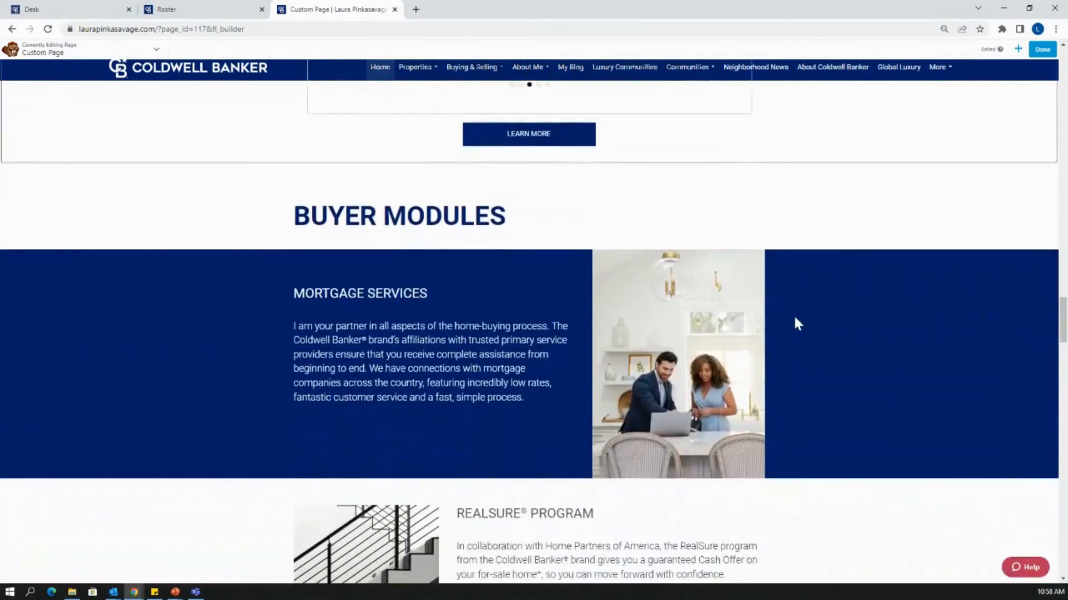
scroll(795, 325, "down", 8)
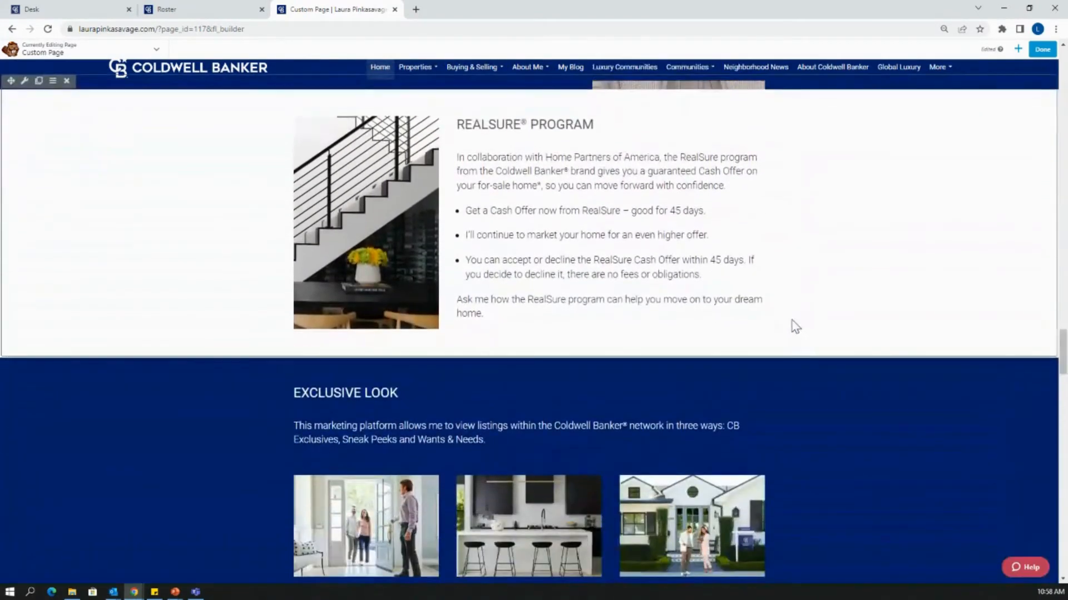
scroll(793, 328, "down", 12)
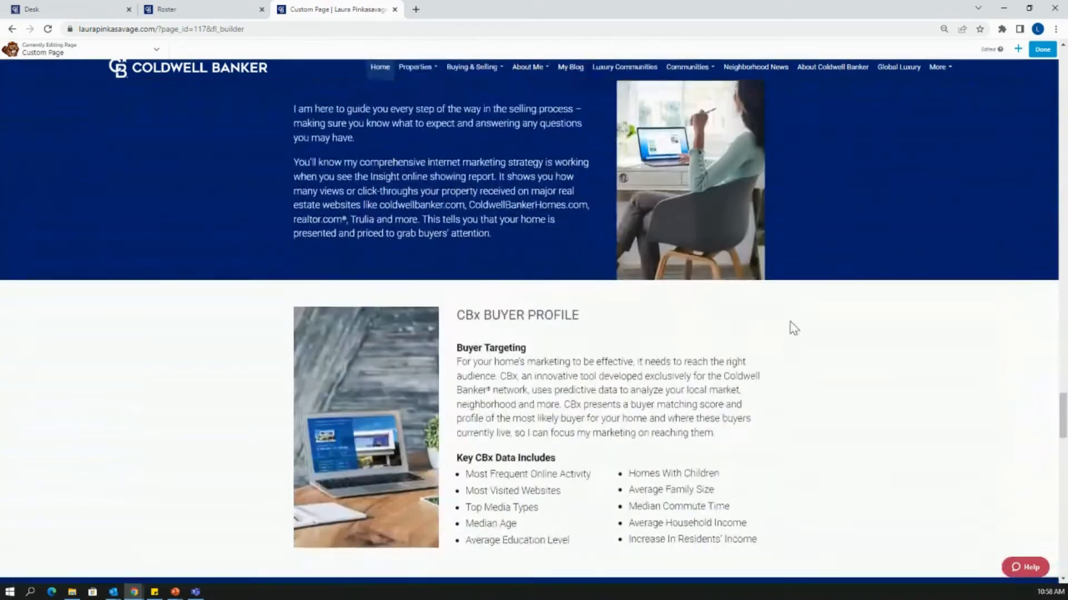
scroll(793, 325, "down", 6)
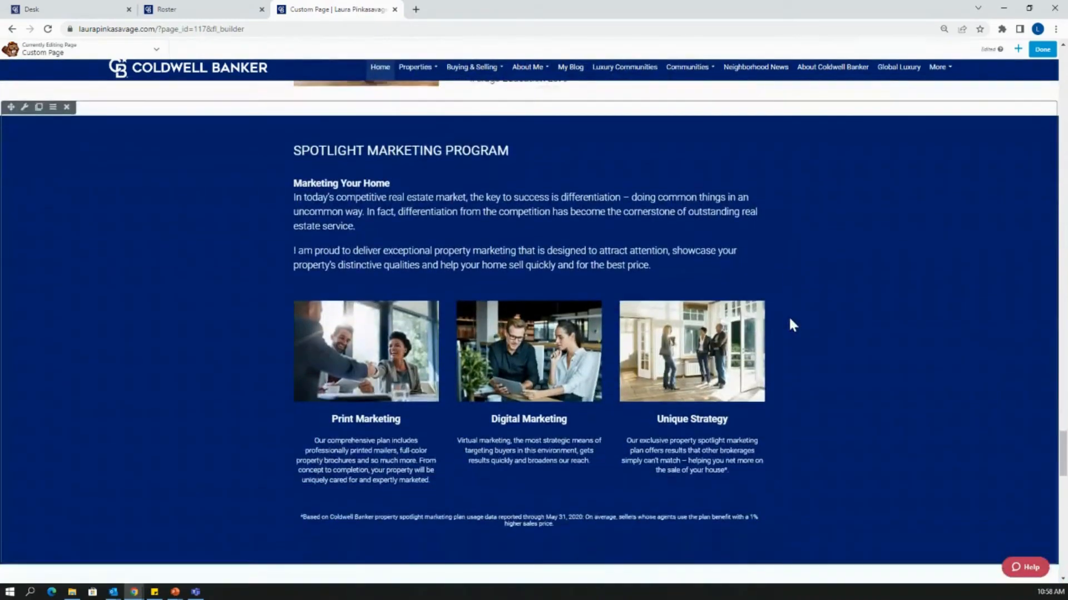
scroll(791, 323, "down", 3)
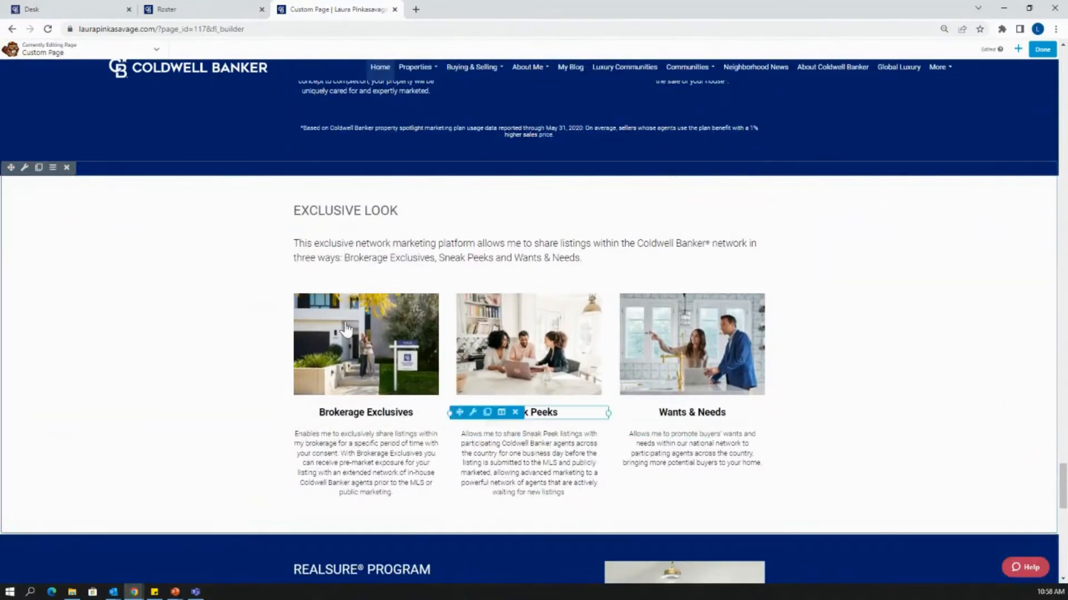
Step: From Row Settings, save the row as a reusable saved row named 'Exclusive Look', Global left at No
left_click(23, 168)
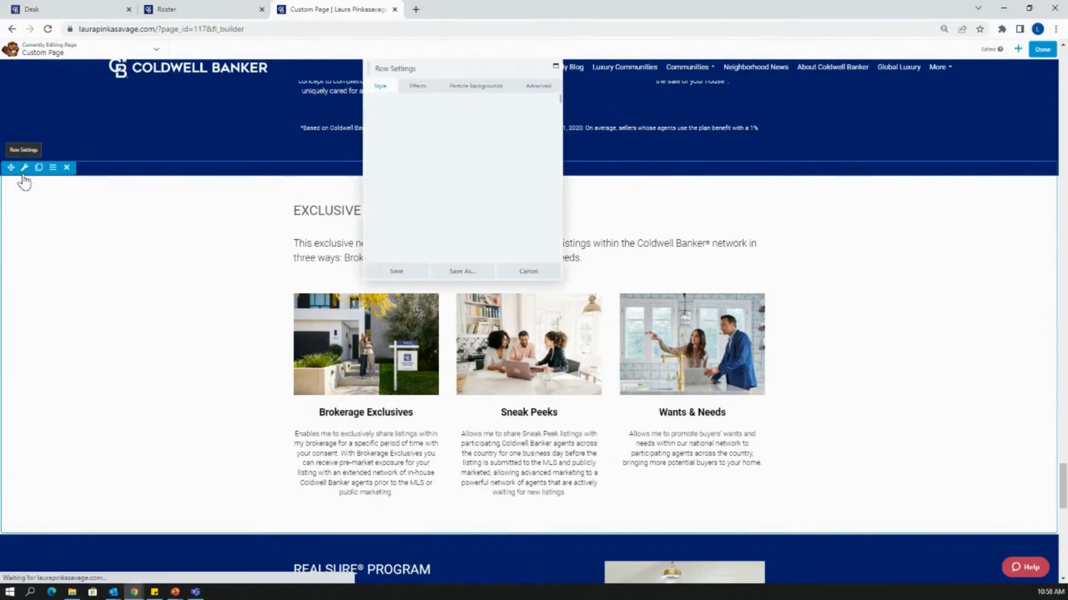
left_click(462, 272)
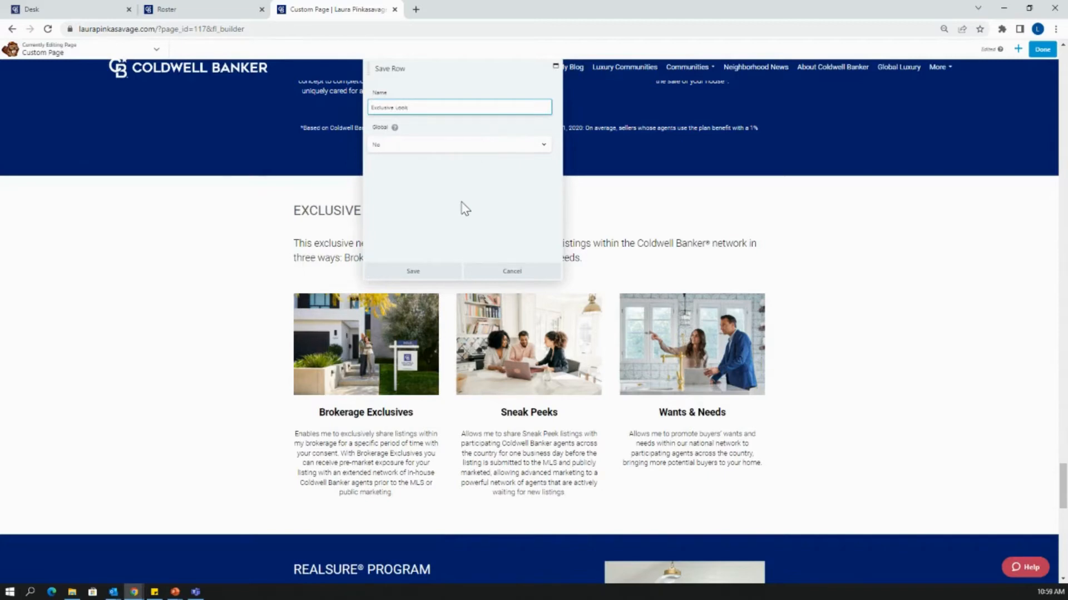
left_click(425, 275)
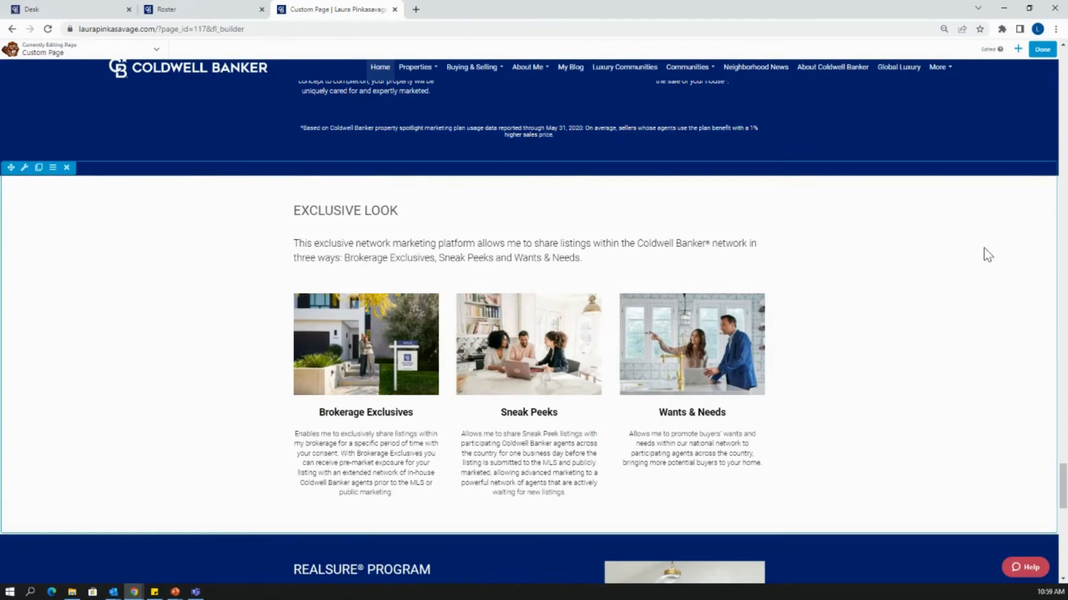
Step: Check the saved rows list in the content panel for the new Exclusive Look row
left_click(1018, 50)
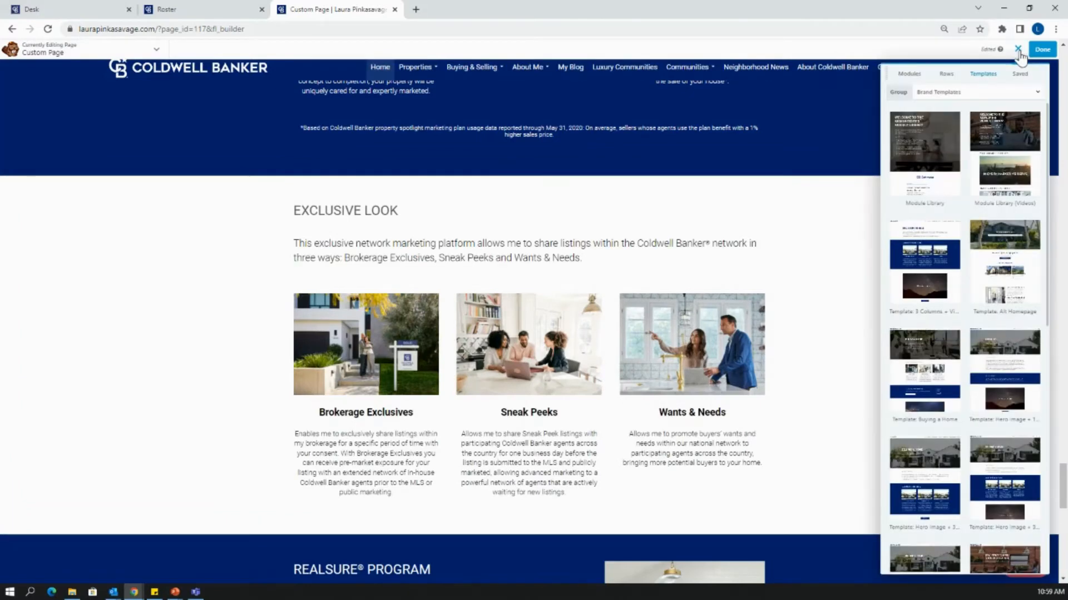
left_click(1019, 77)
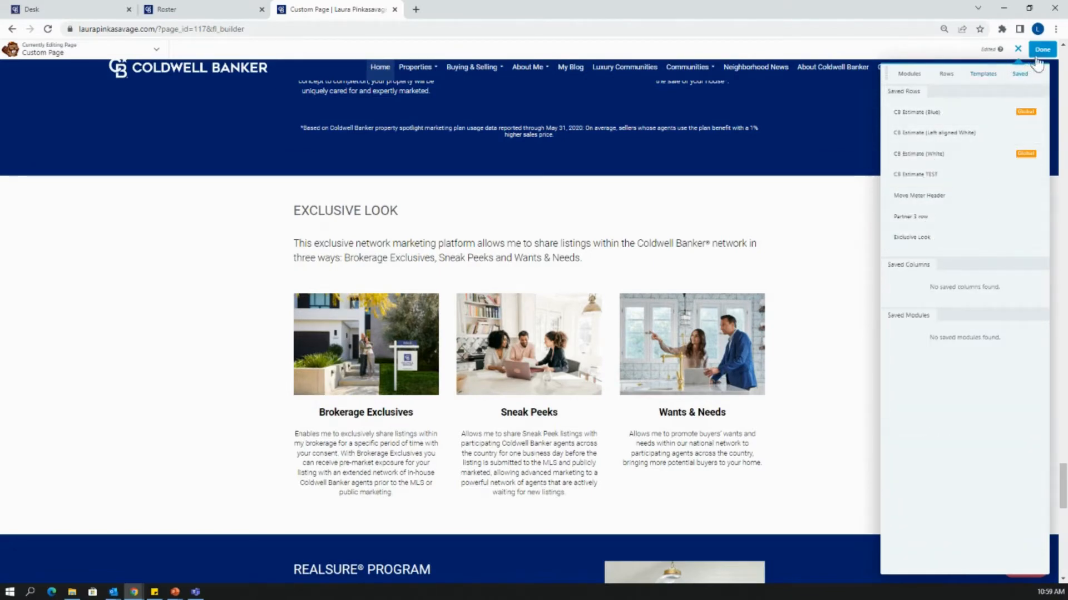
left_click(1017, 49)
left_click(1017, 49)
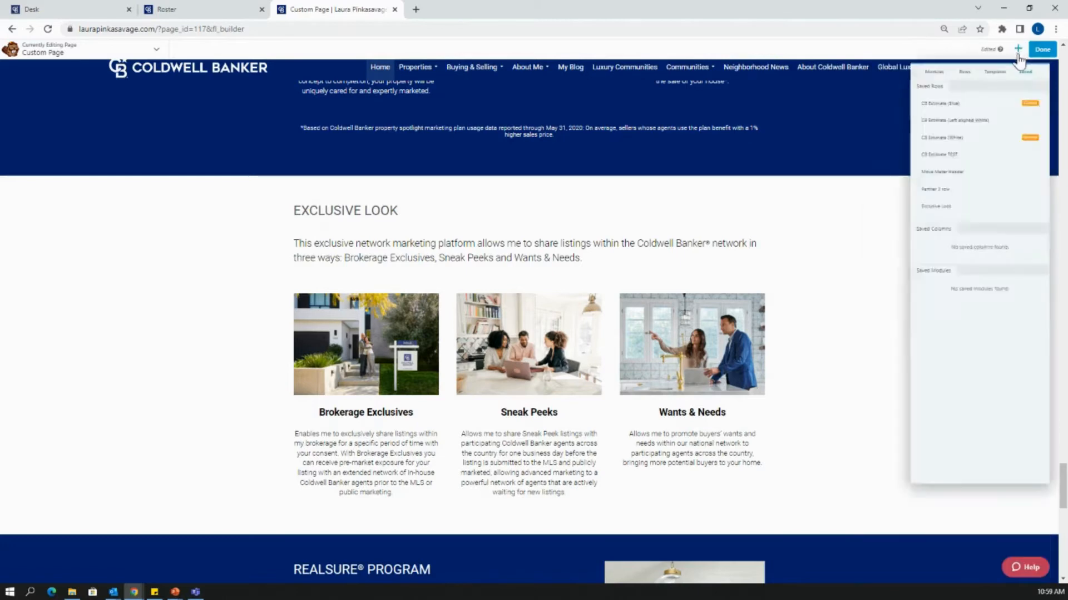
Step: Replace the existing page layout with the MoxiWorks Eureka template, confirming the warning
left_click(976, 79)
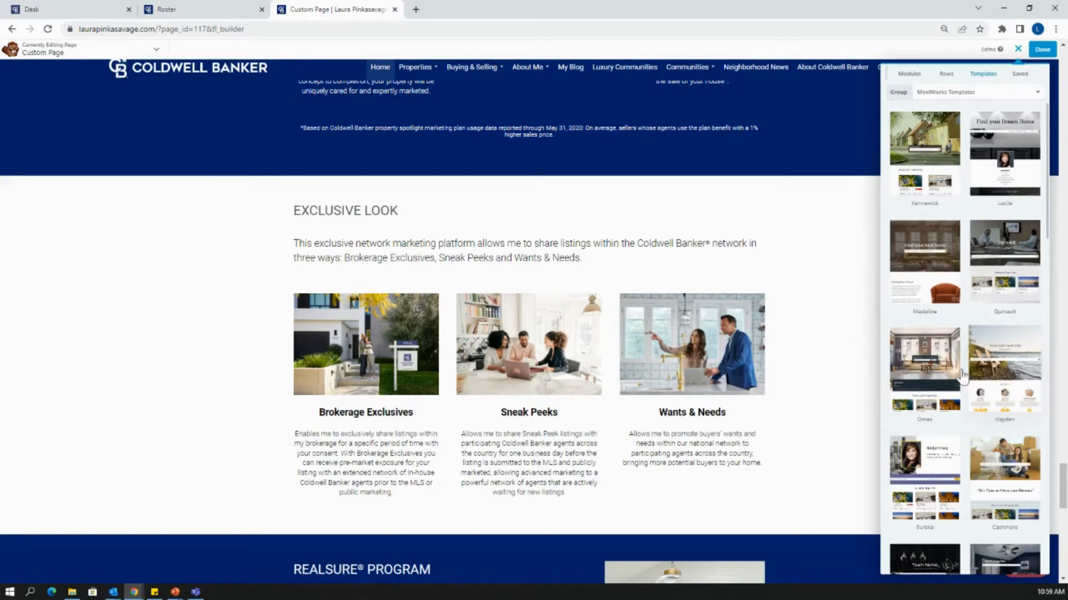
left_click(944, 497)
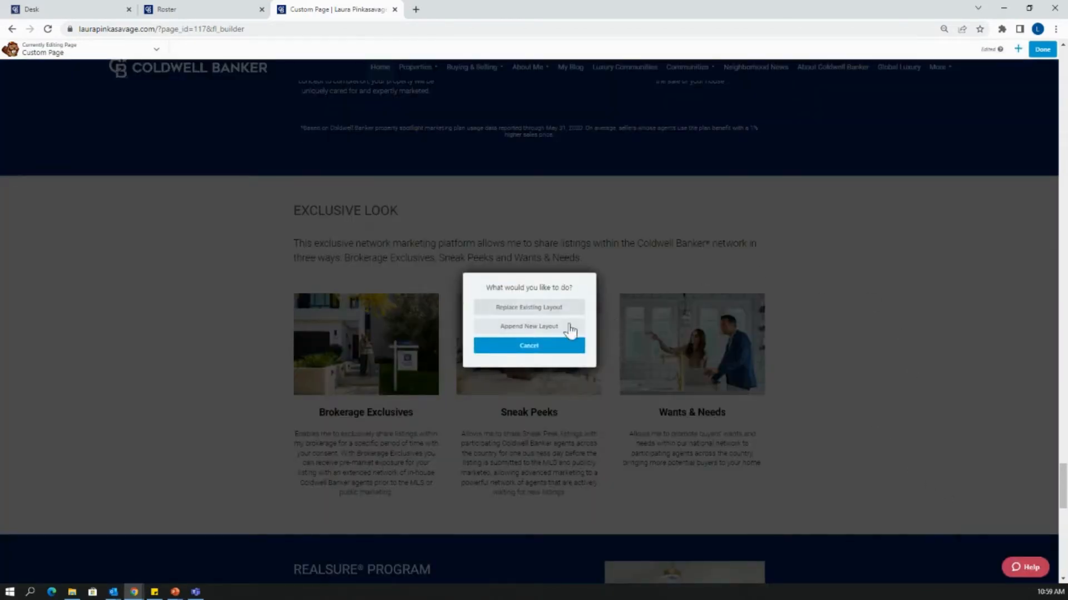
left_click(552, 309)
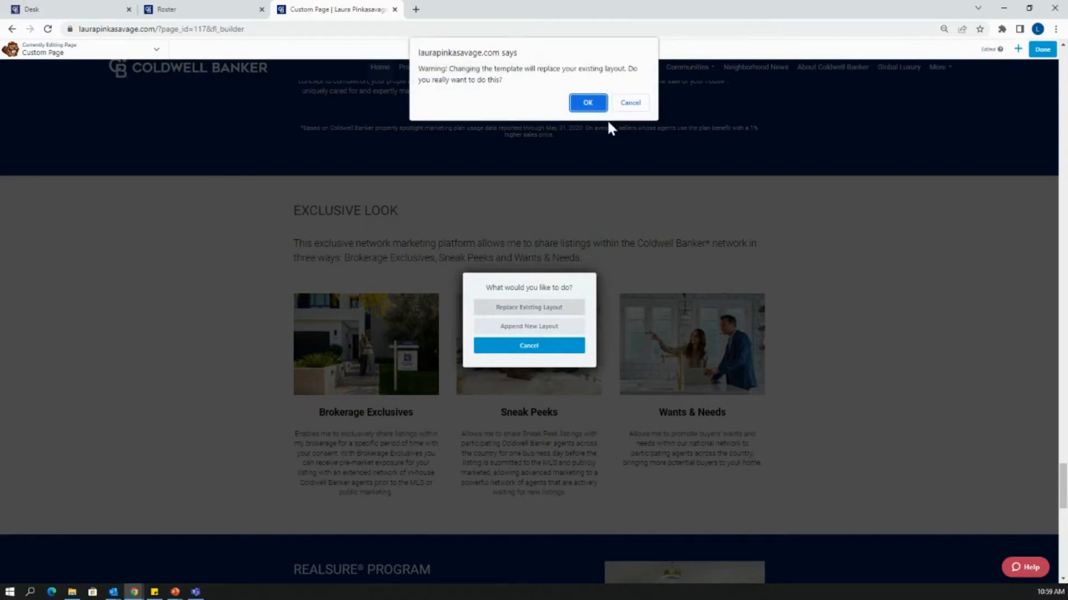
left_click(587, 104)
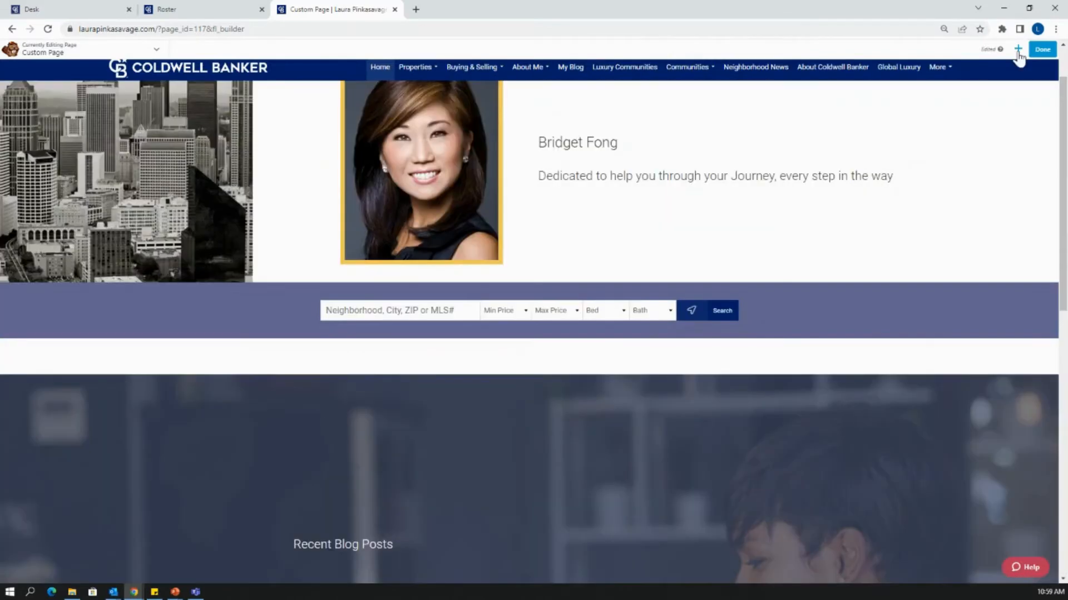
Step: Drag the saved Exclusive Look row from the Saved tab to just below the search bar
left_click(1018, 50)
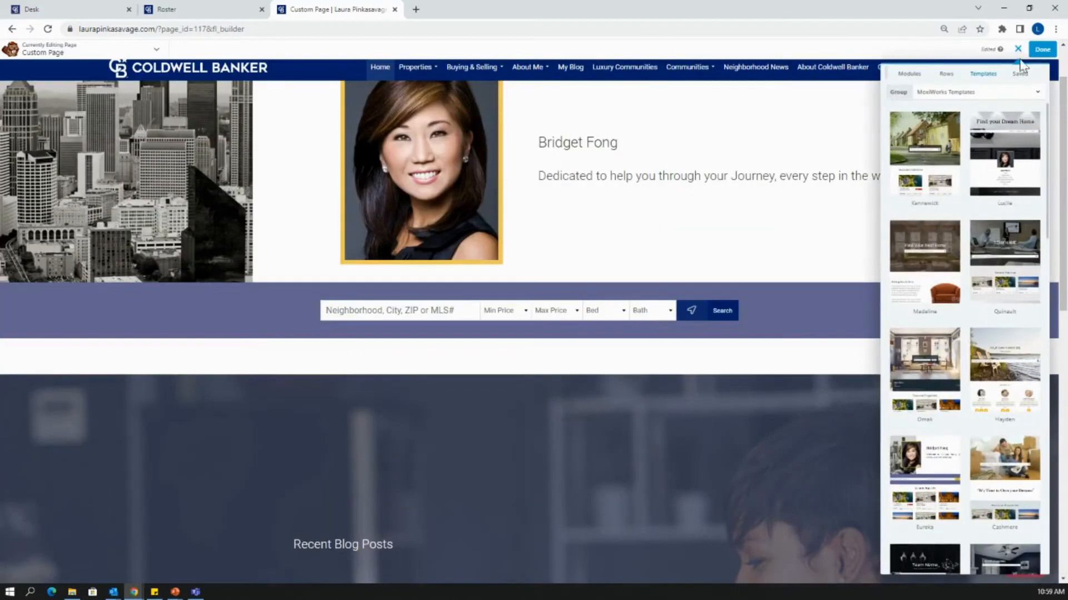
left_click(1020, 78)
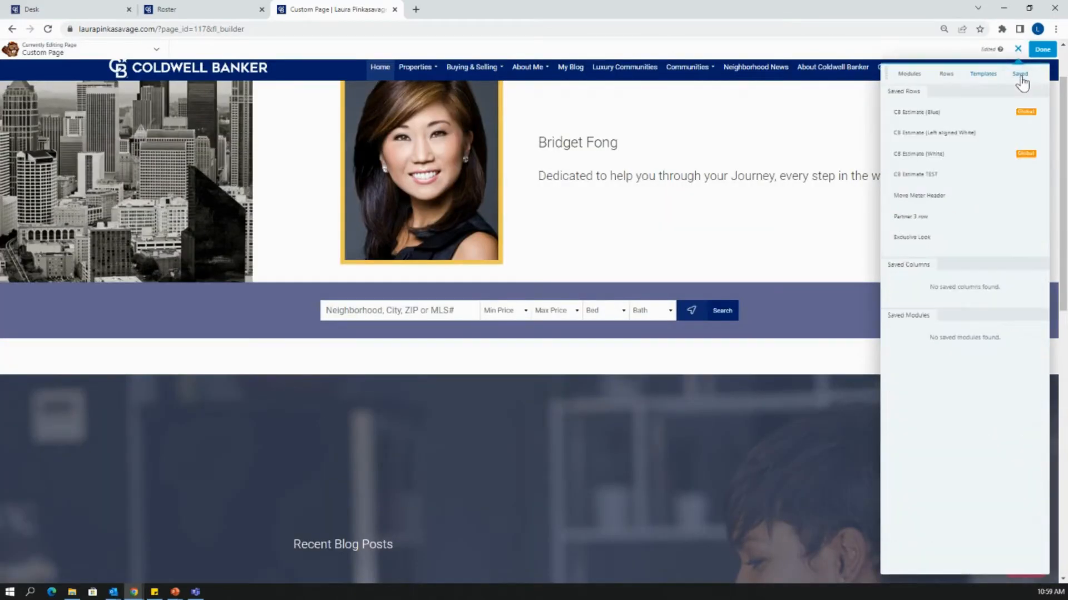
left_click_drag(788, 274, 372, 394)
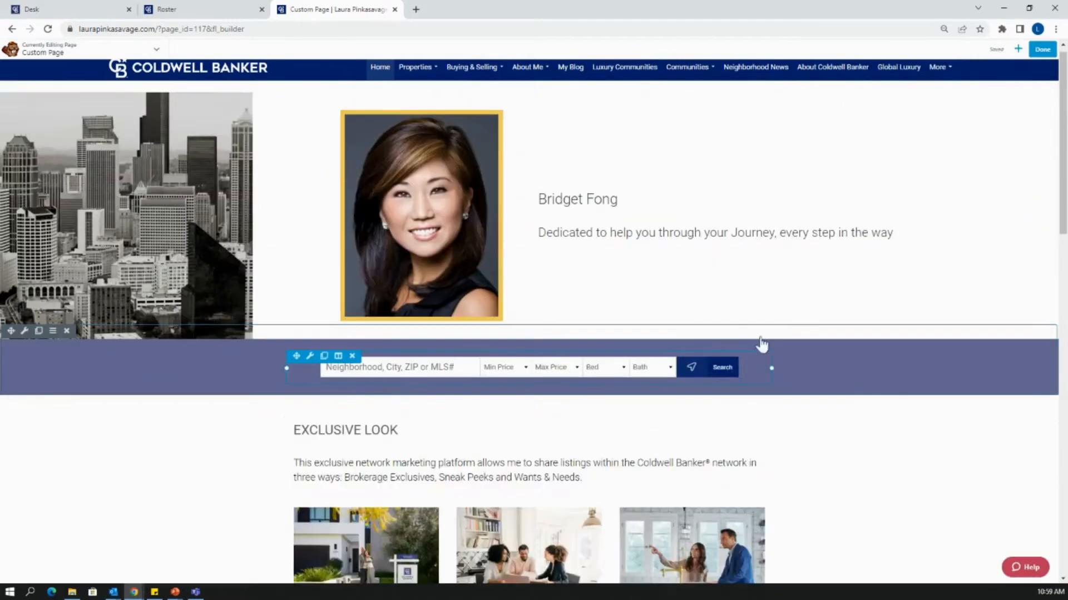
scroll(848, 420, "down", 3)
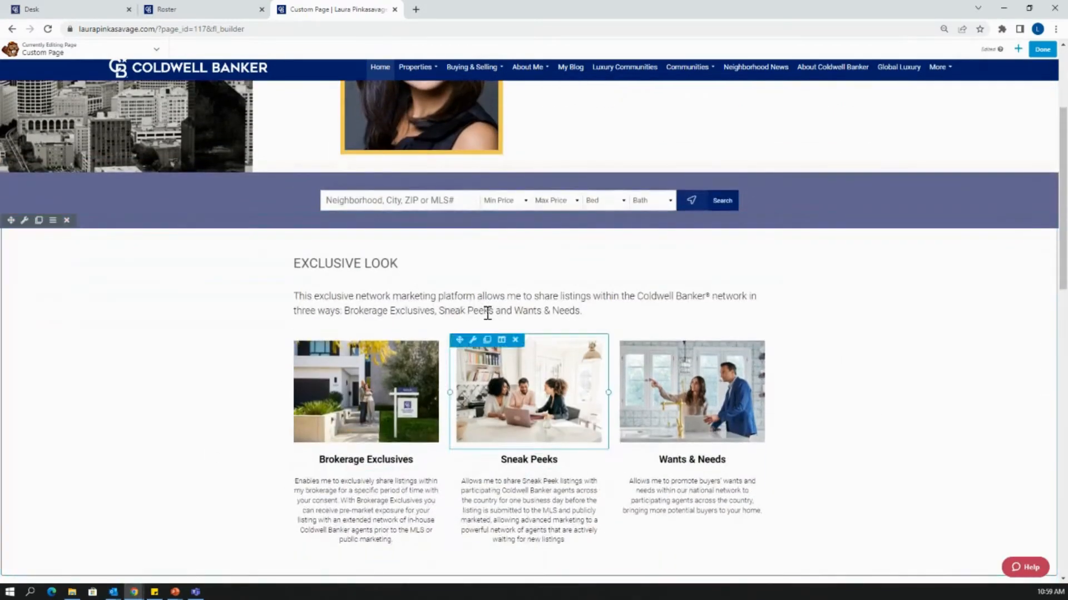
scroll(840, 393, "down", 1)
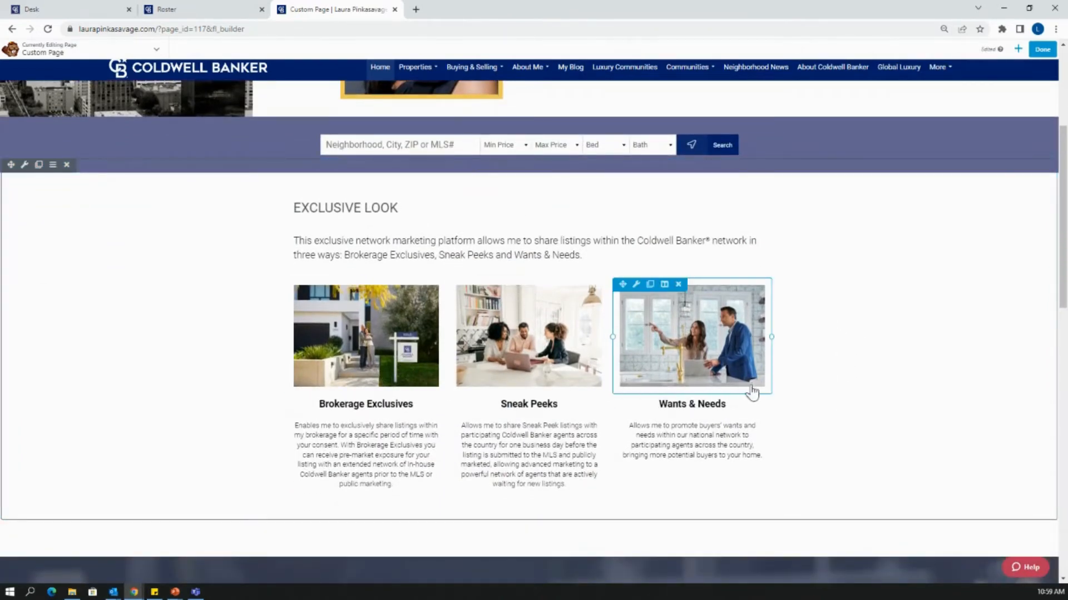
Step: Replace the Brokerage Exclusives photo with the palm-tree house image from the media library and save
left_click(375, 363)
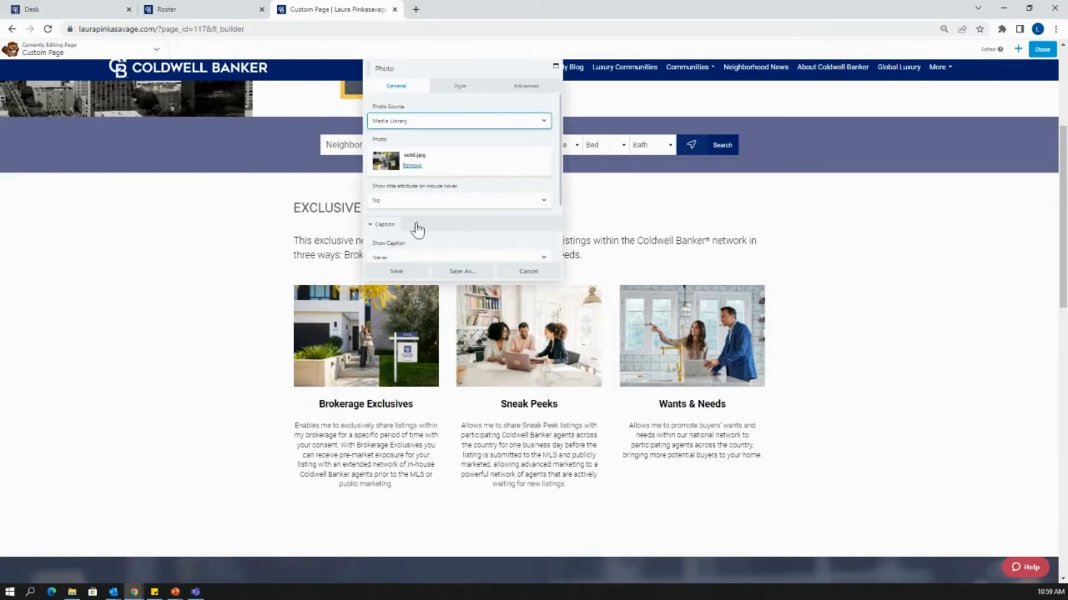
left_click(410, 167)
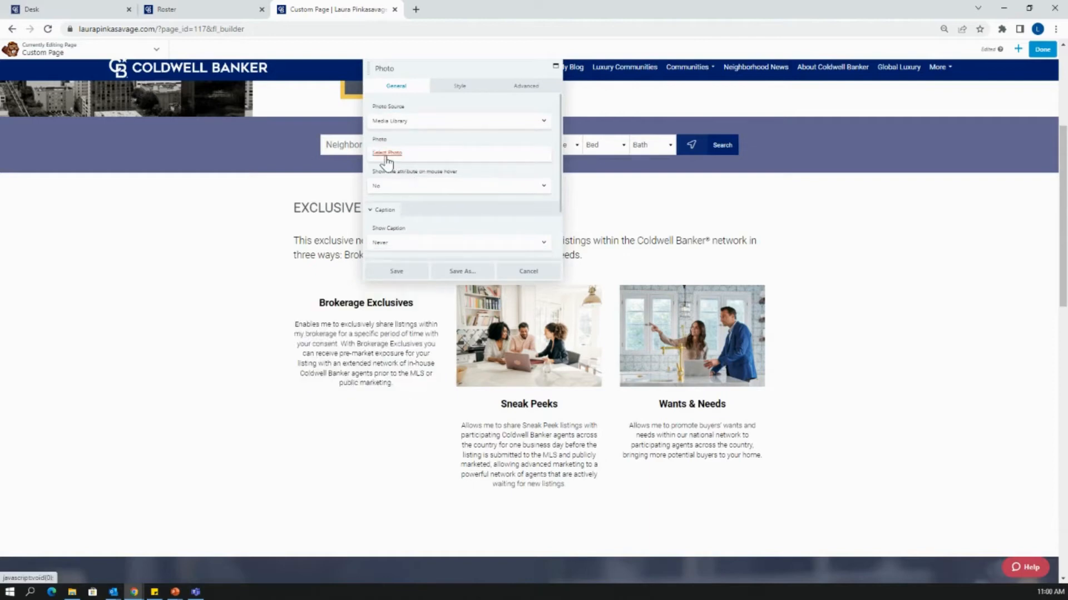
left_click(388, 154)
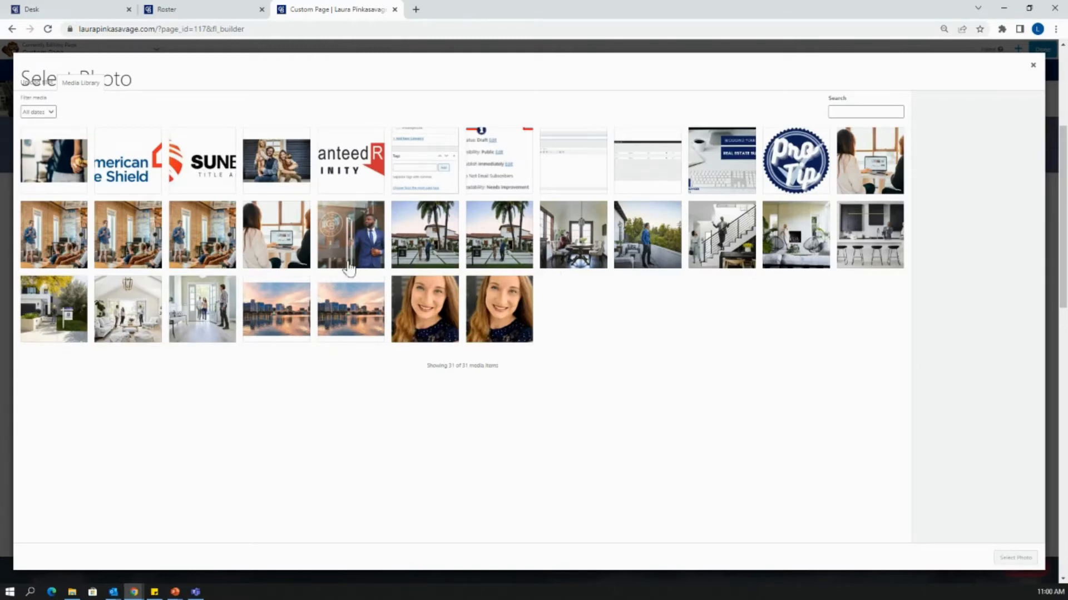
left_click(38, 83)
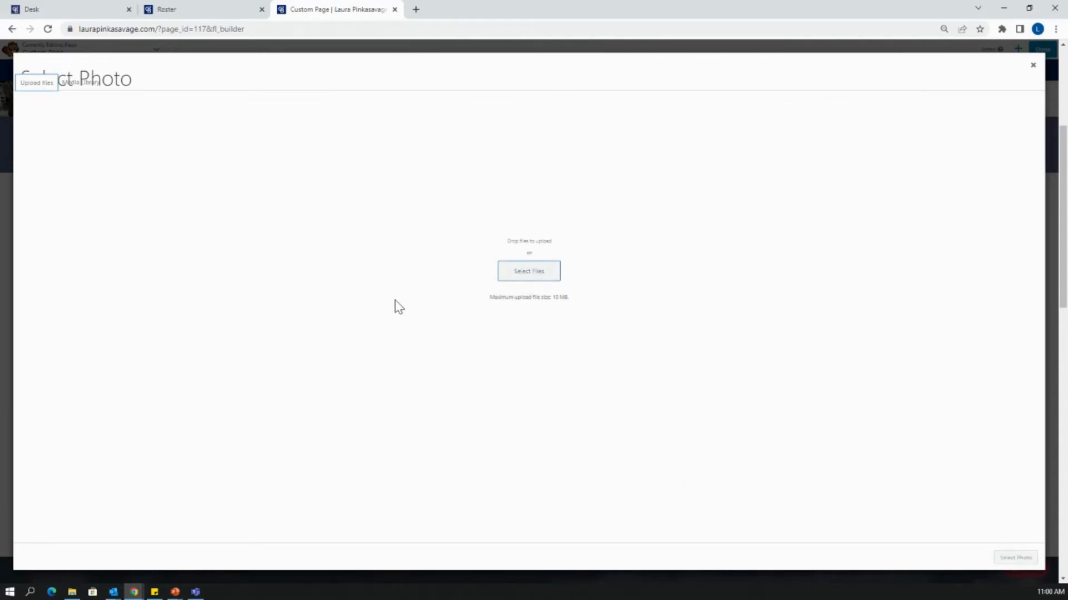
left_click(528, 272)
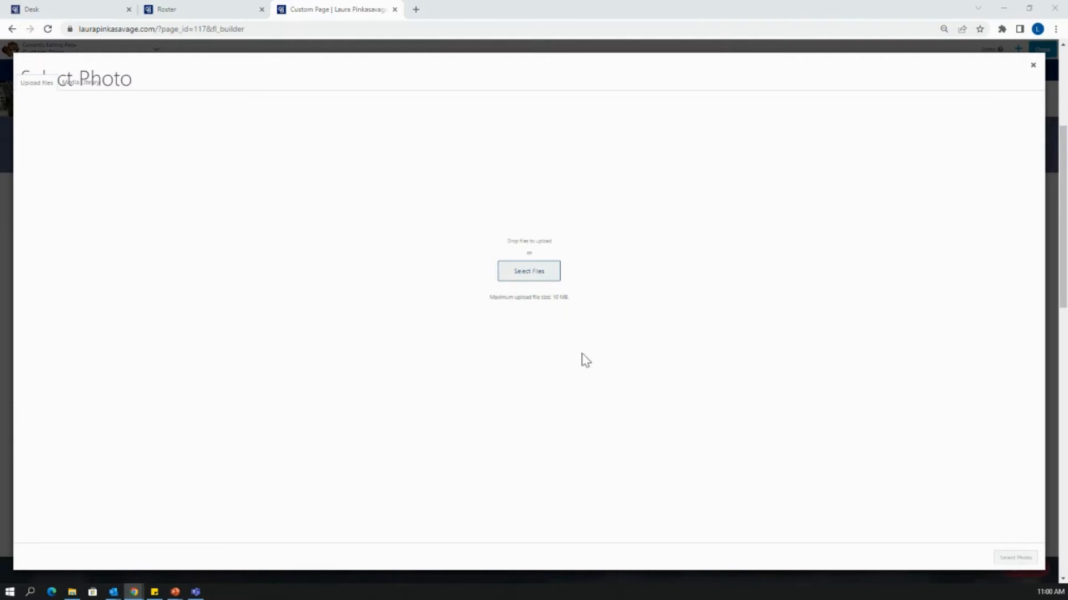
left_click(670, 367)
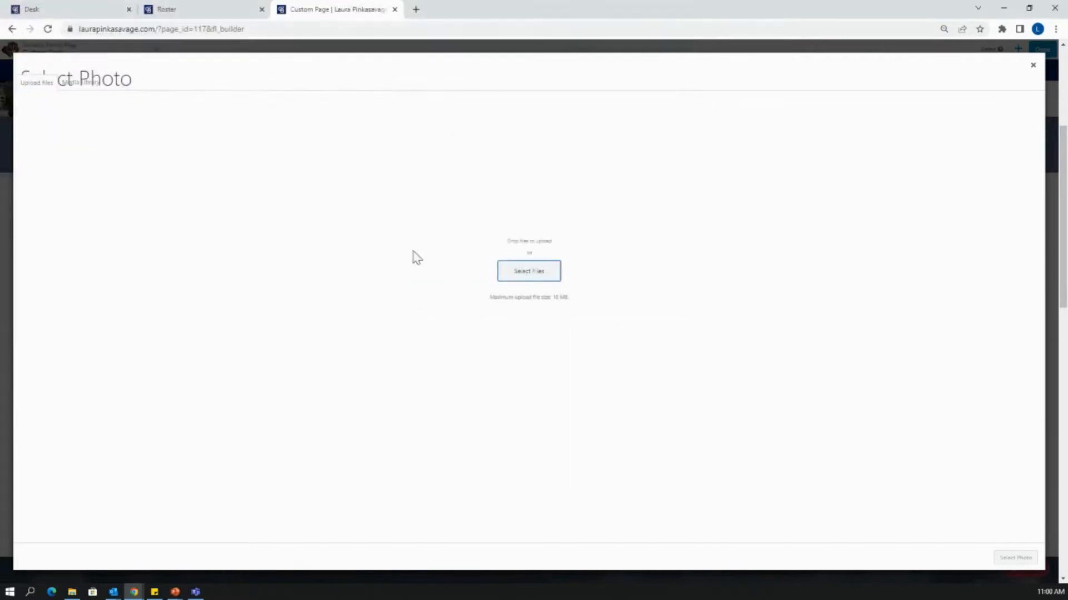
left_click(89, 83)
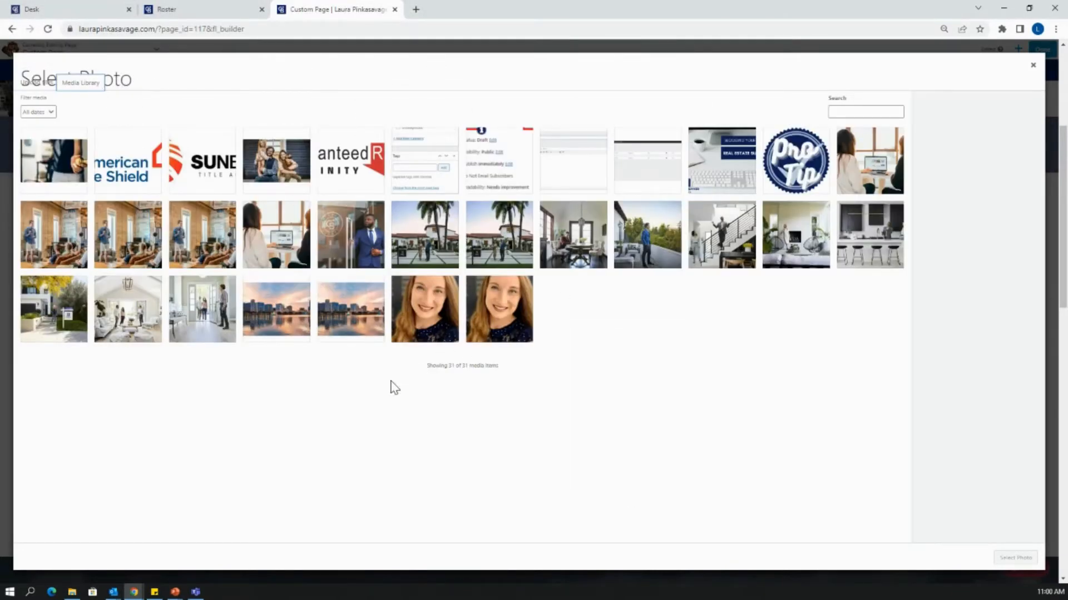
left_click(410, 256)
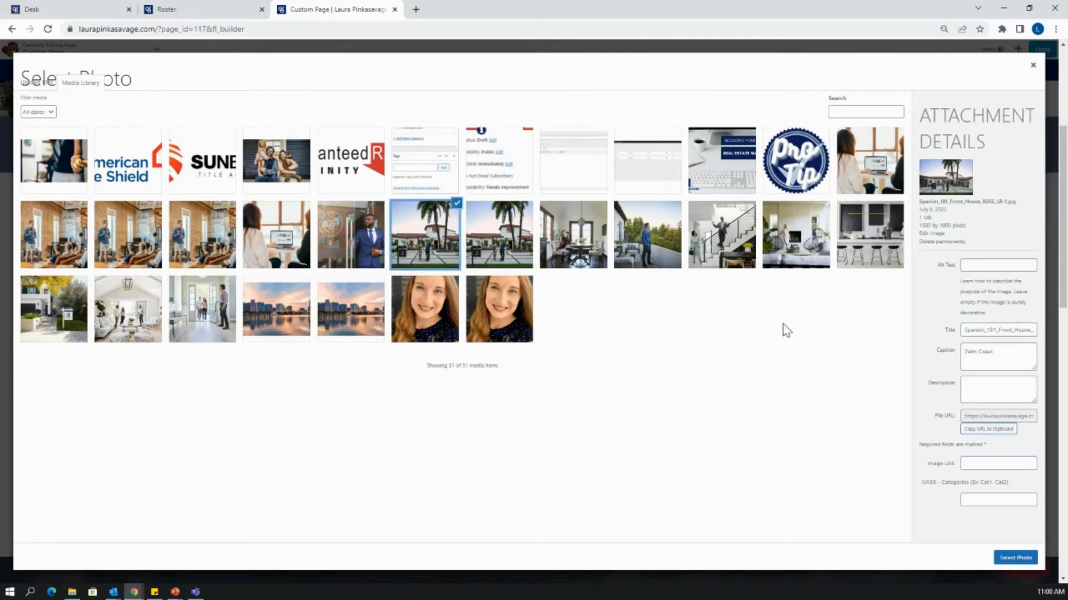
left_click(1013, 558)
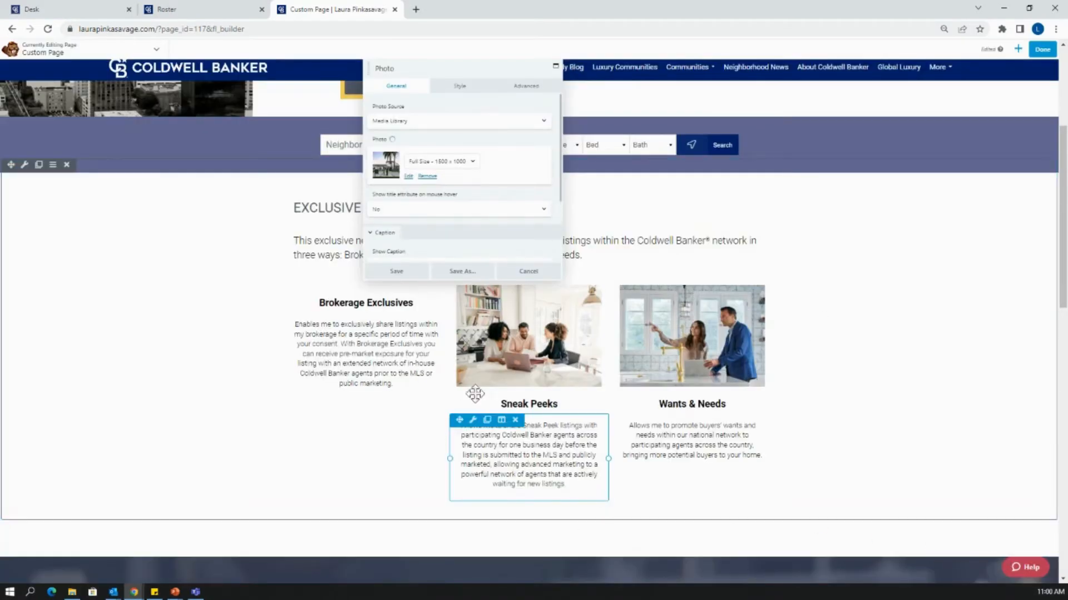
left_click(412, 271)
scroll(601, 466, "up", 2)
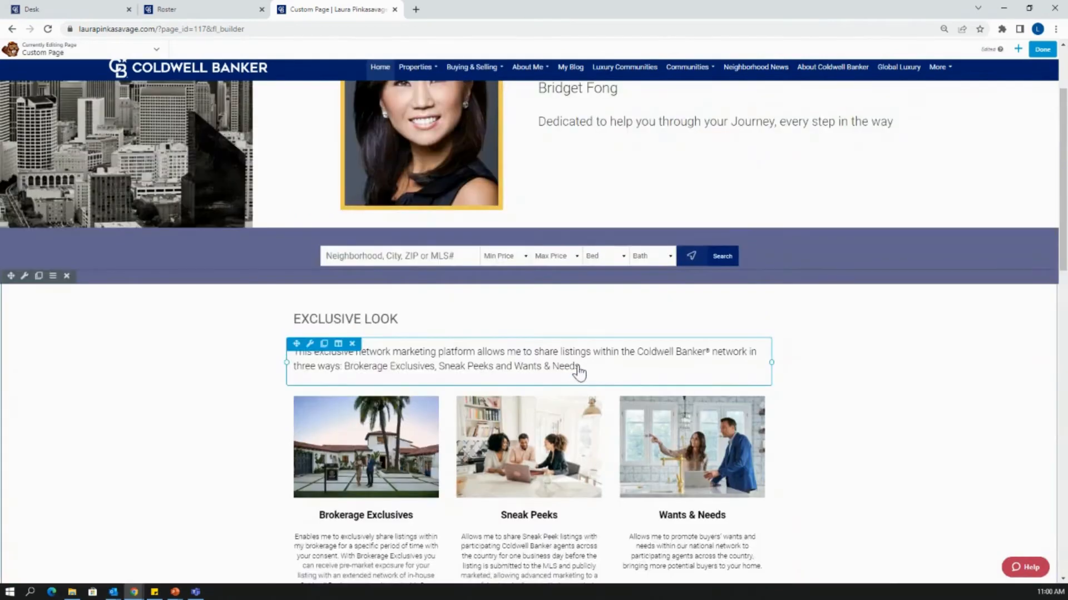
Step: Add the line 'Insert your text here!' after '& Needs.' in the intro text module and save
left_click(581, 370)
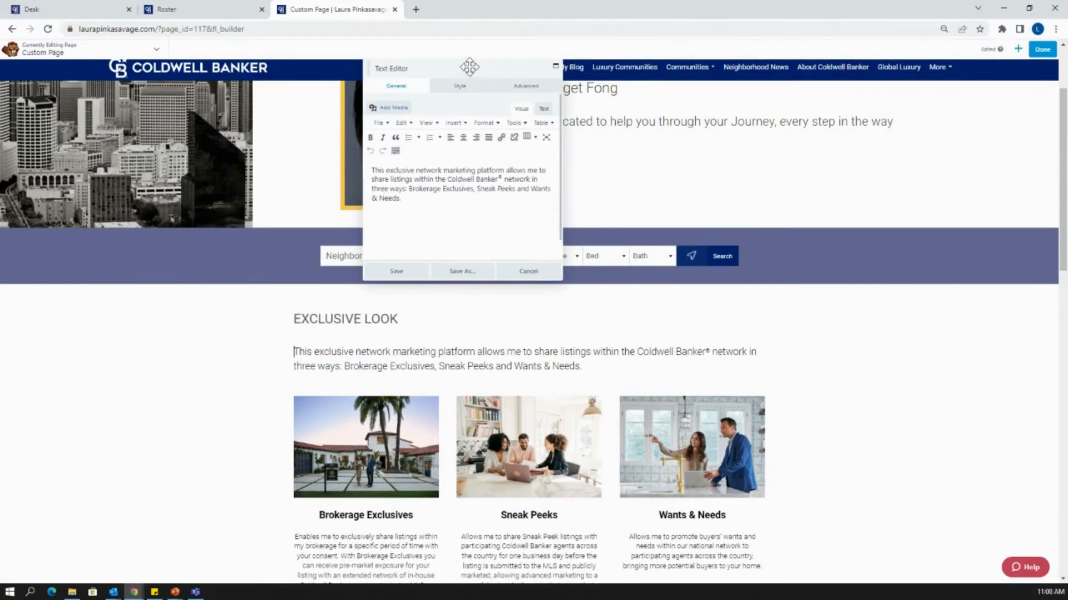
left_click_drag(469, 67, 433, 103)
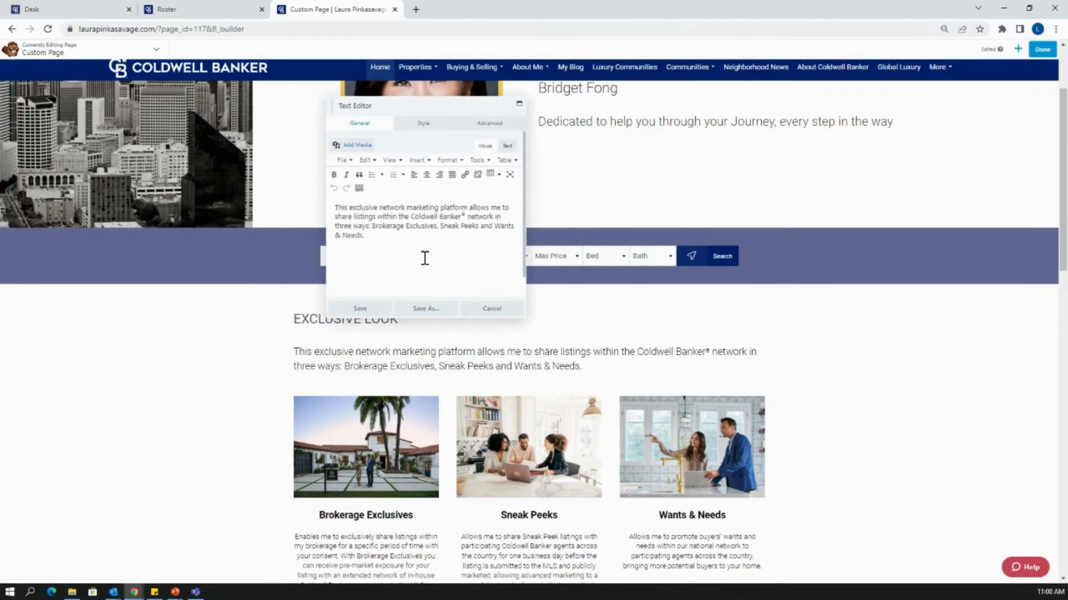
left_click(492, 308)
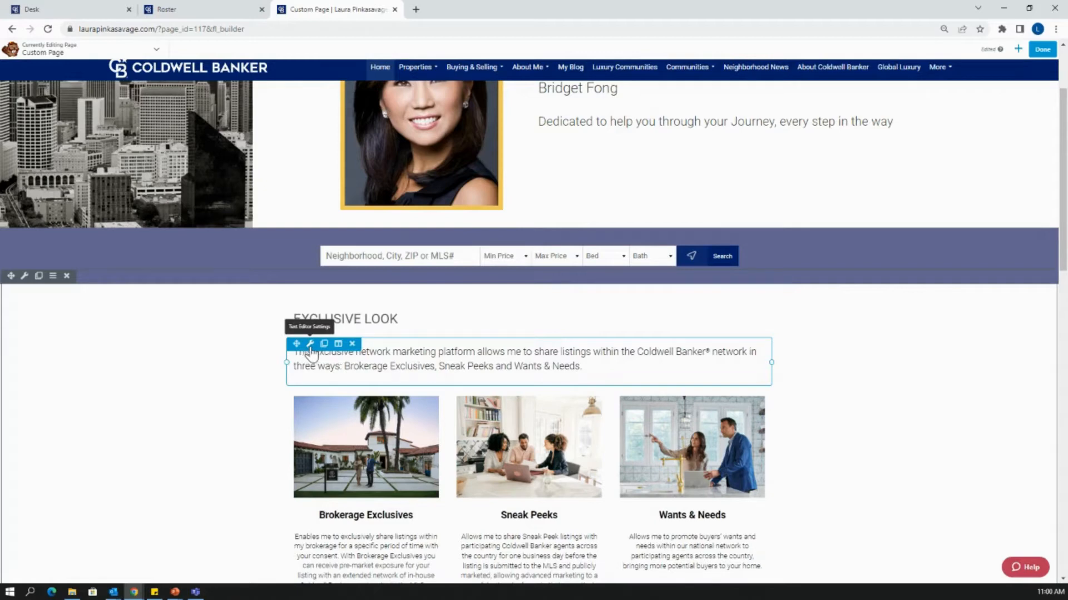
left_click(310, 345)
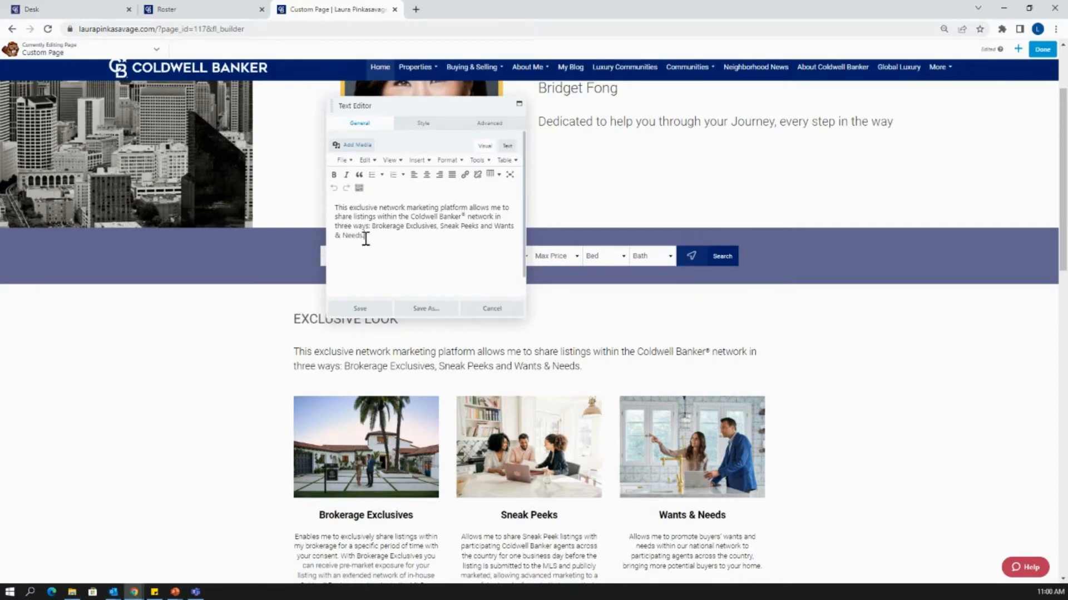
key("Return")
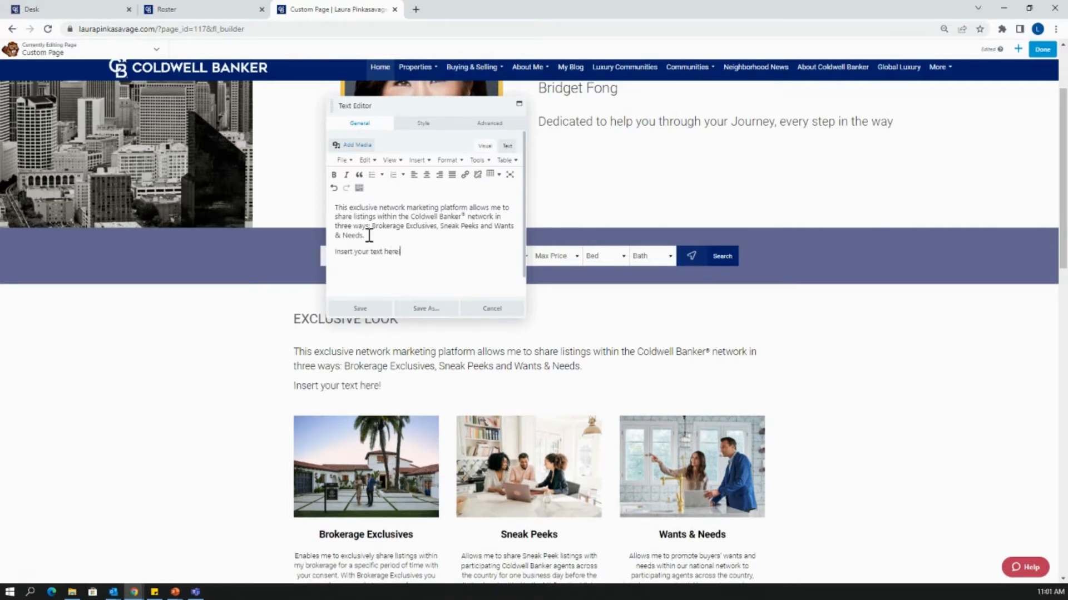
left_click(382, 306)
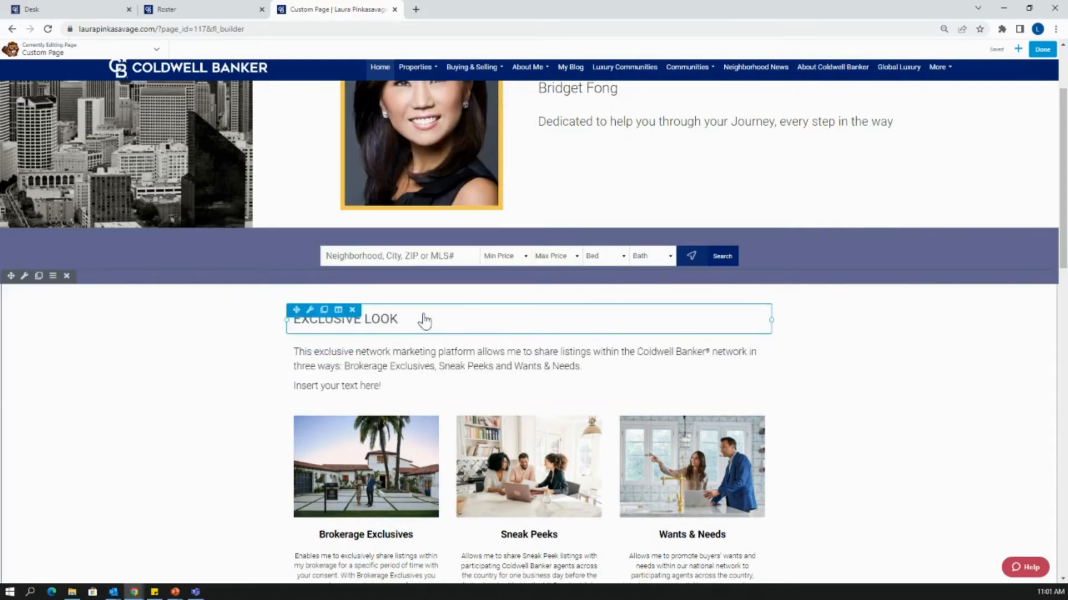
Step: Open the agent headshot's Photo settings on the Style tab, showing its 10 px gold background
scroll(428, 289, "up", 2)
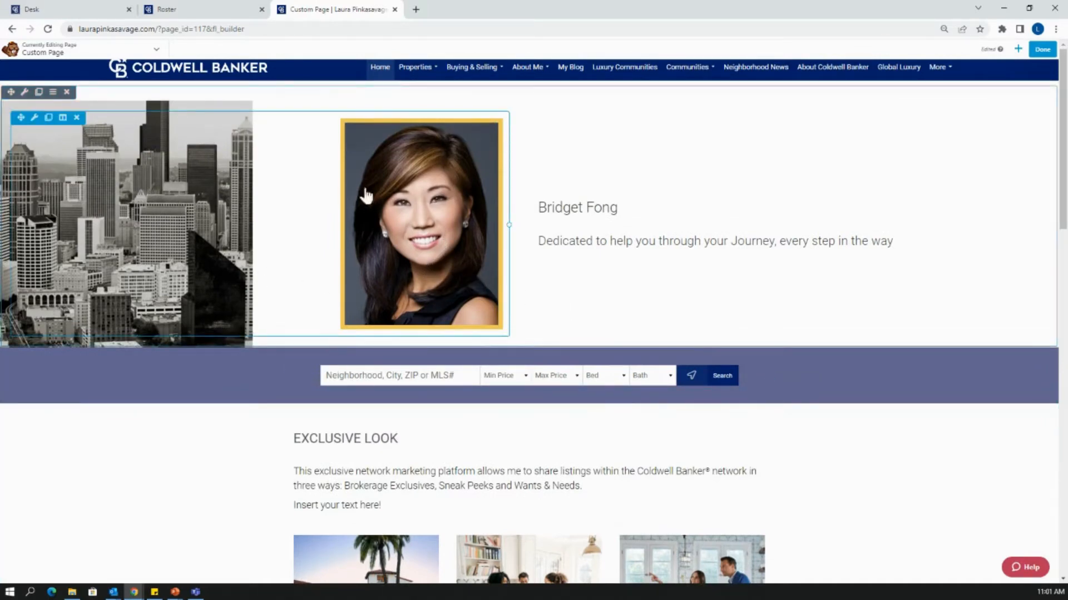
left_click(34, 122)
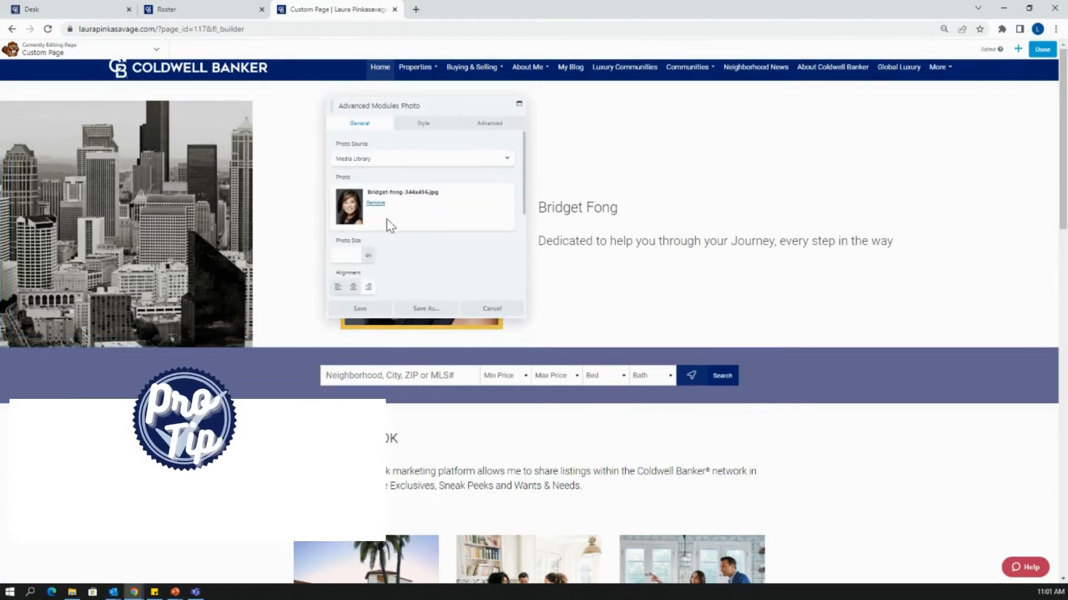
scroll(391, 221, "down", 2)
scroll(392, 205, "down", 1)
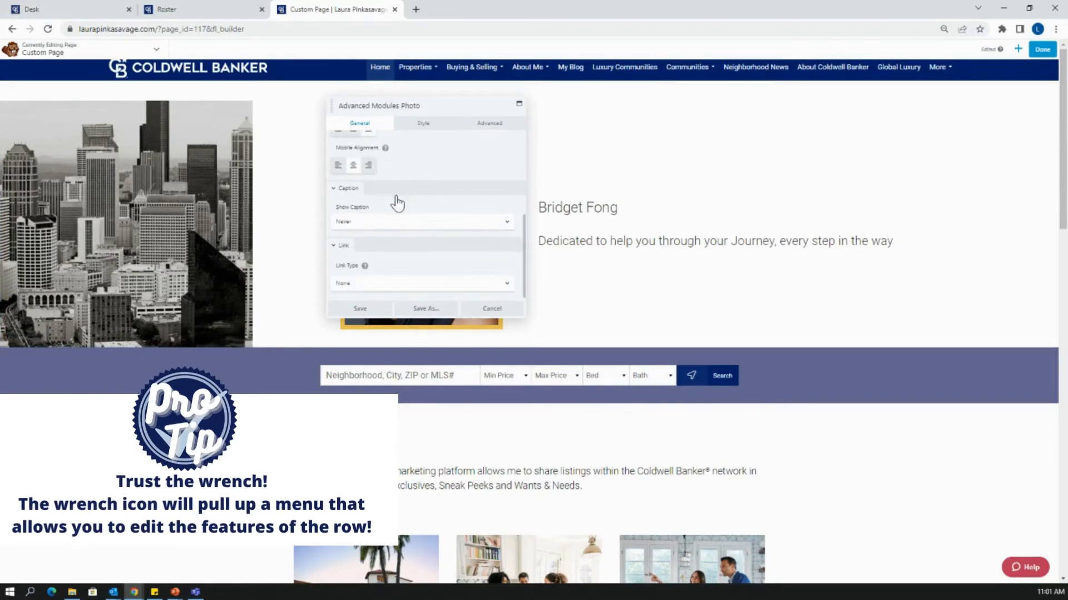
scroll(397, 204, "up", 3)
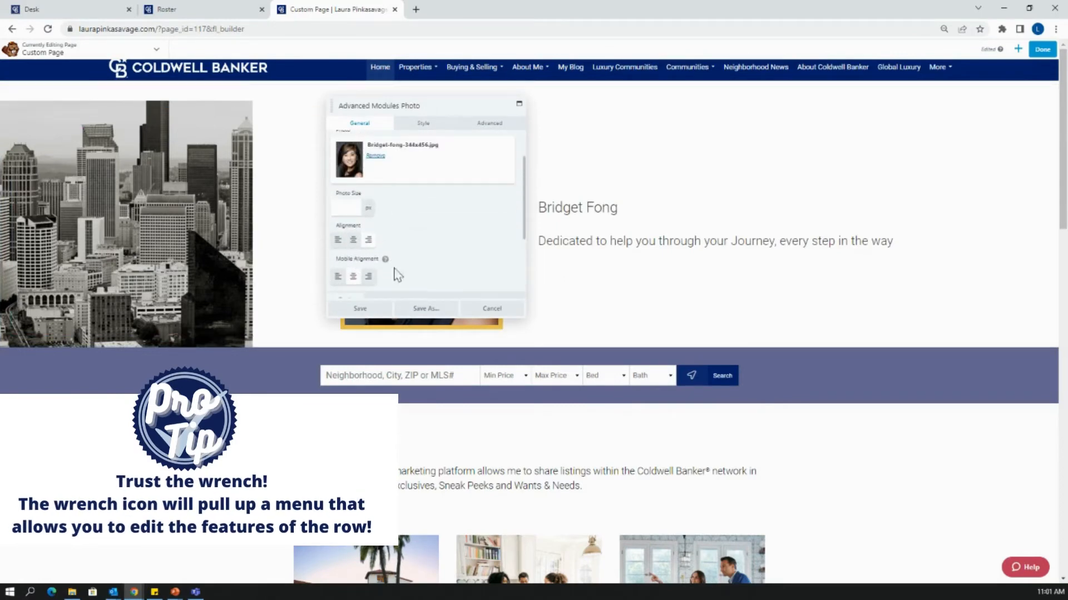
scroll(429, 261, "down", 3)
left_click(422, 124)
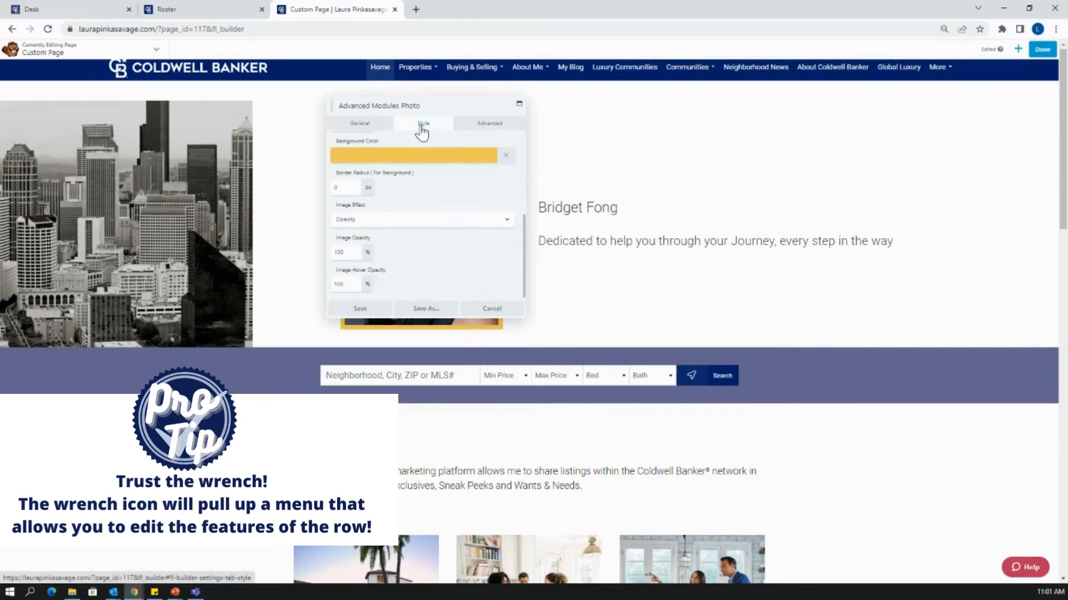
scroll(439, 207, "down", 1)
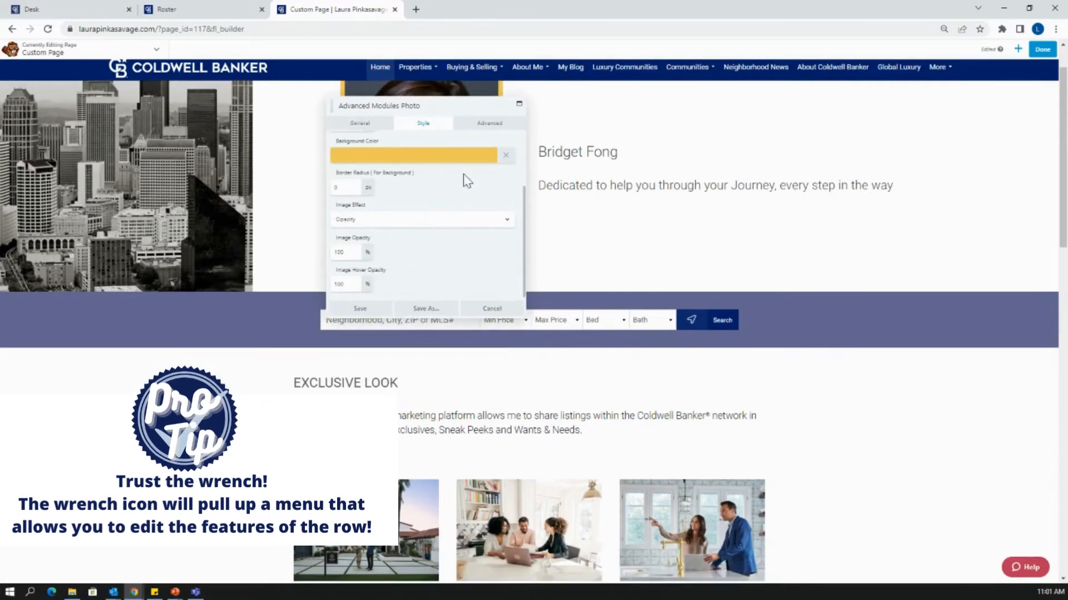
scroll(467, 181, "up", 2)
left_click_drag(453, 108, 690, 134)
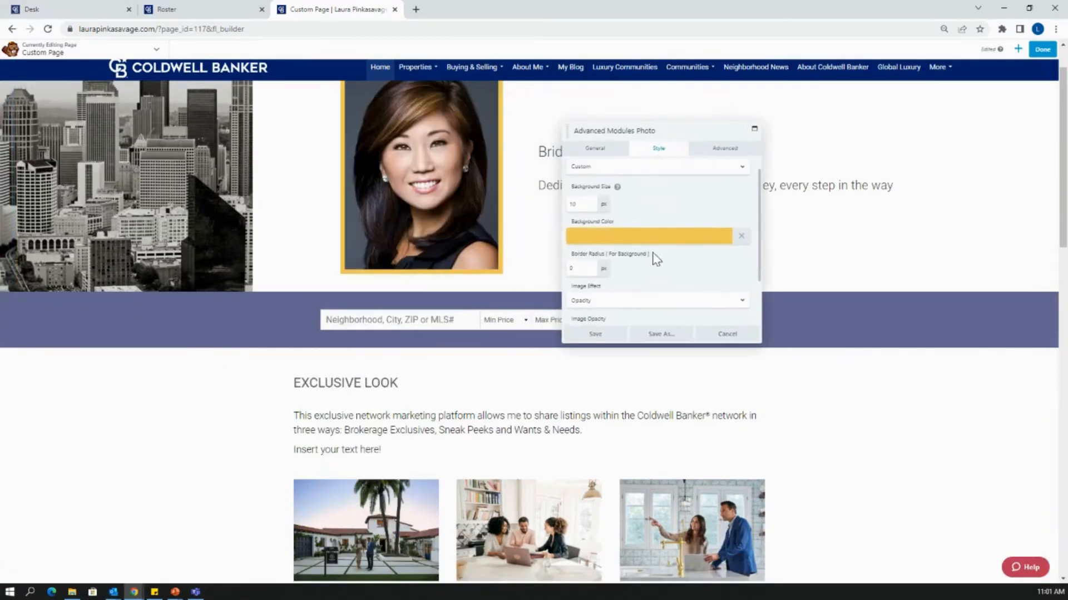
Step: Change the headshot's background frame colour from gold to the navy #001f58 preset
left_click(655, 244)
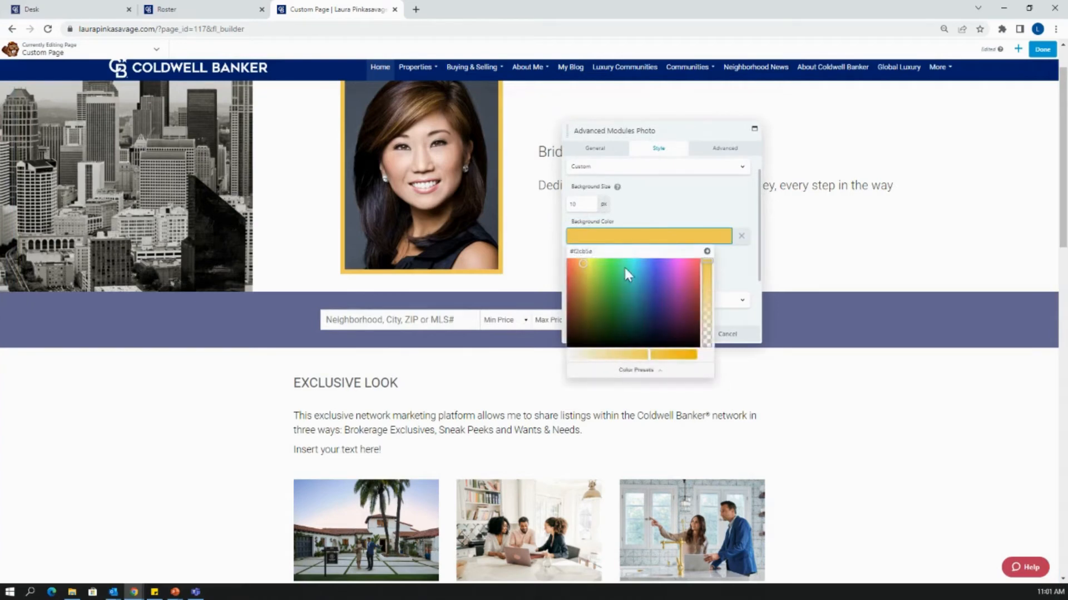
left_click(642, 376)
left_click(593, 317)
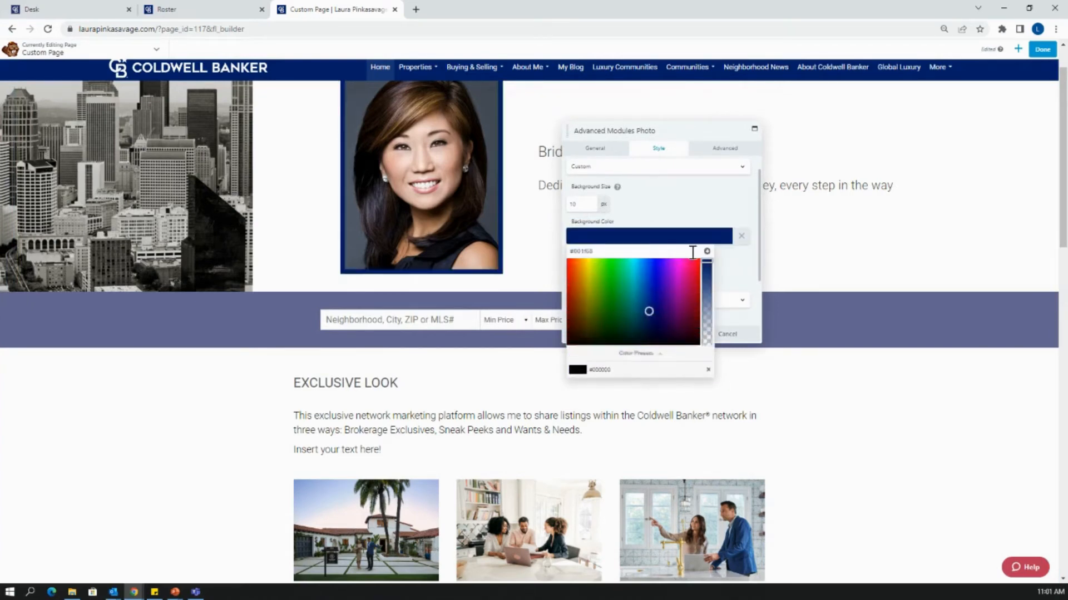
left_click(667, 241)
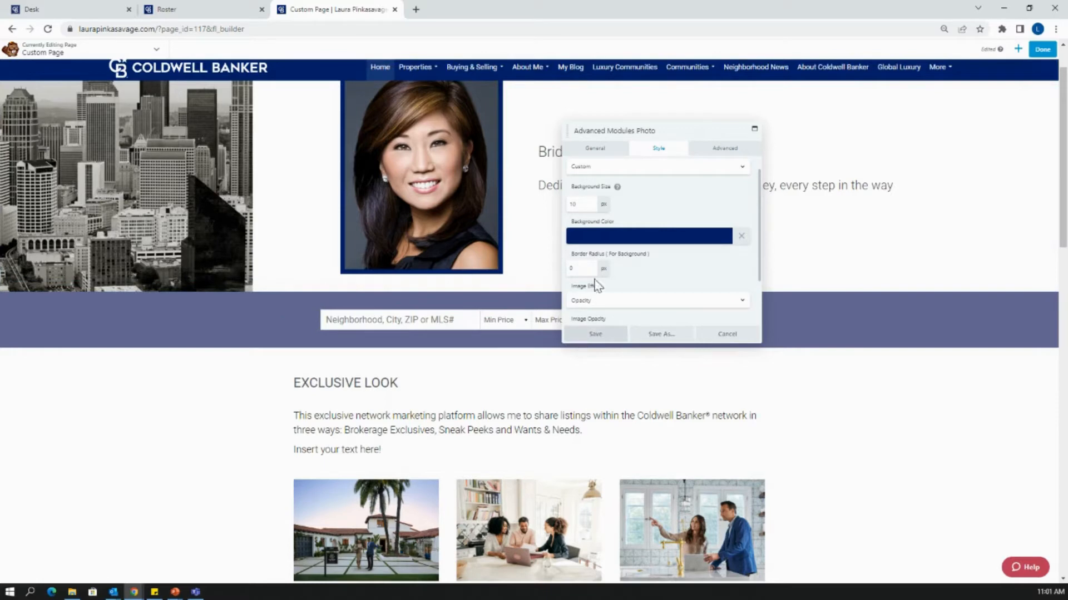
left_click(603, 153)
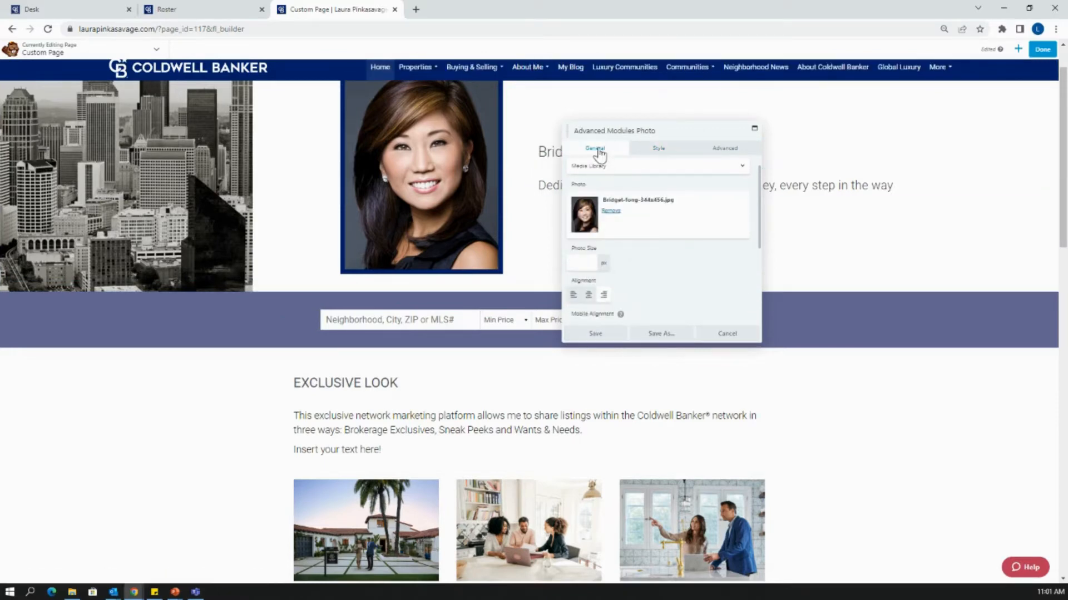
Step: Swap the headshot for the second long-haired woman's portrait from the media library and save
left_click(610, 213)
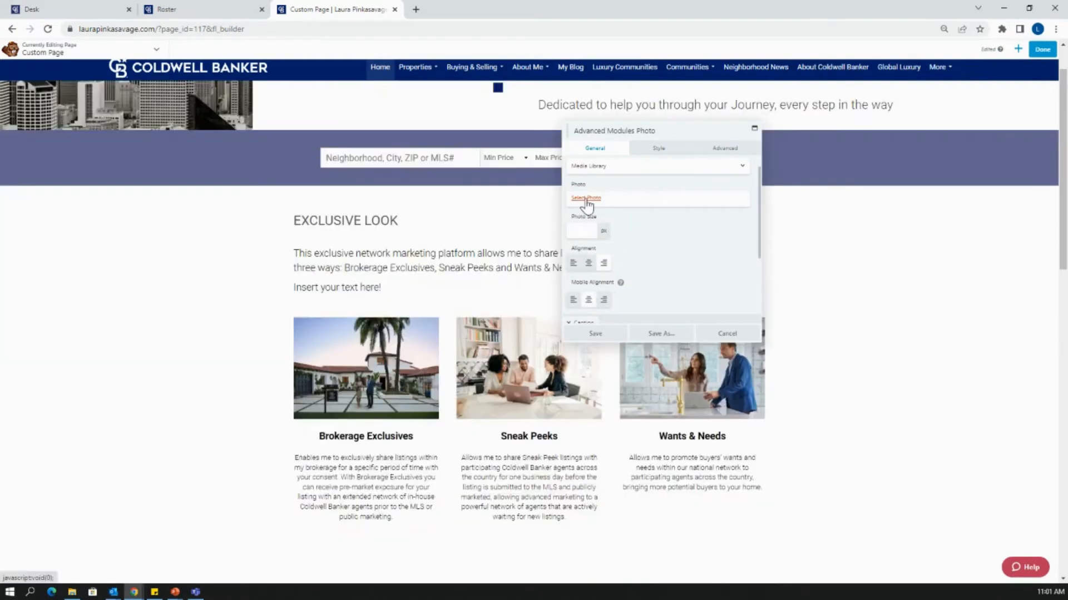
left_click(587, 200)
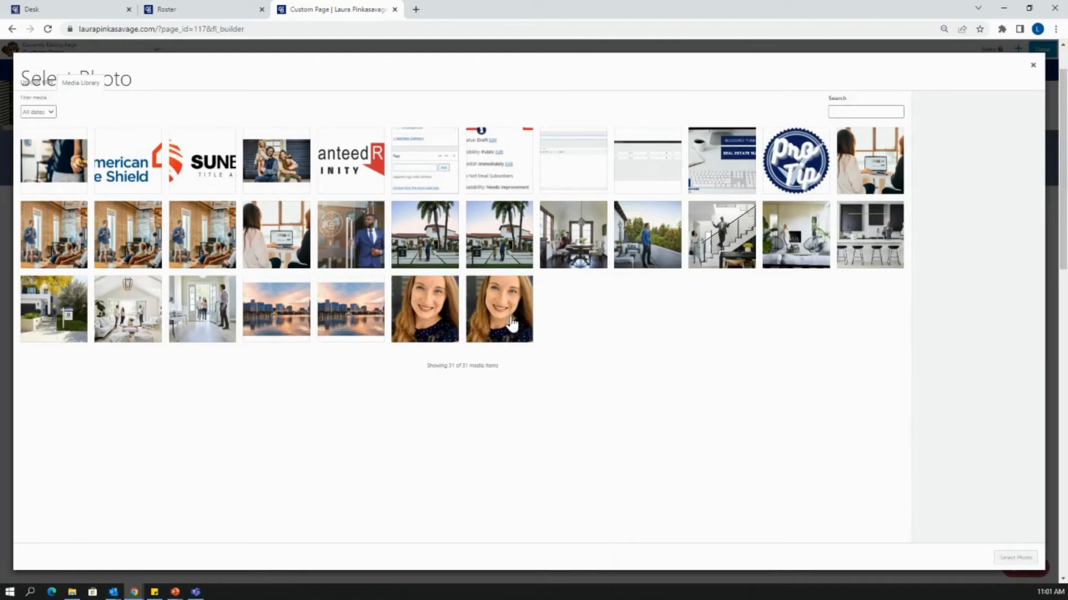
left_click(38, 85)
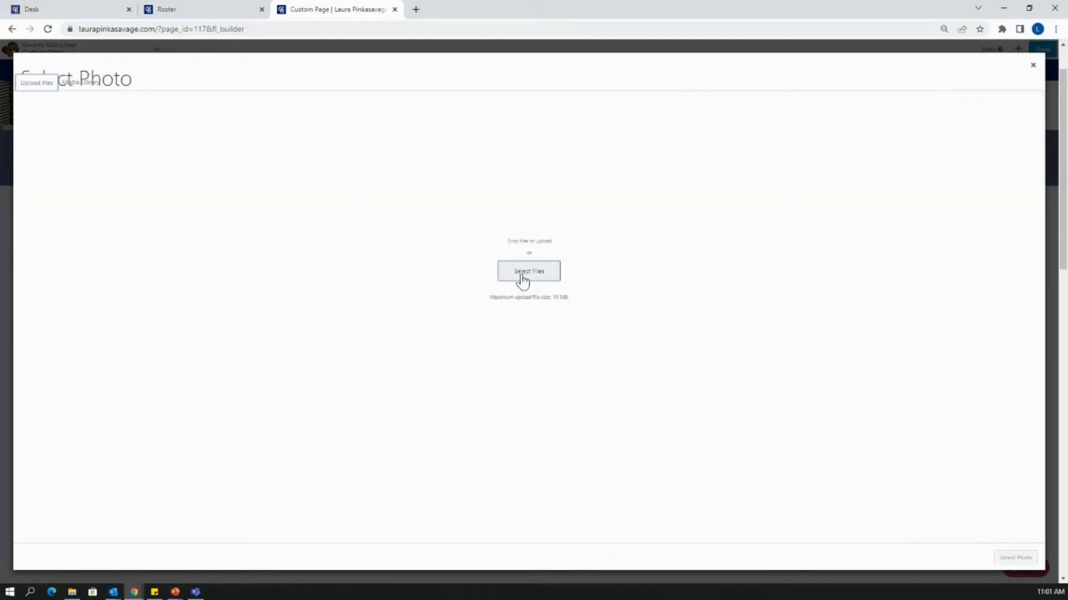
left_click(80, 84)
left_click(501, 321)
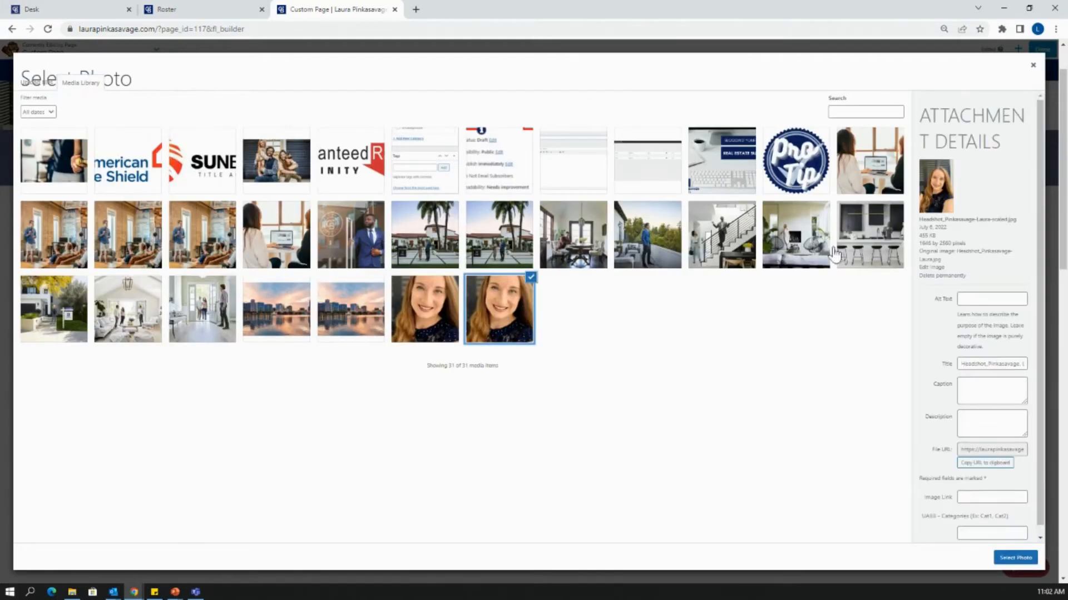
left_click(1005, 558)
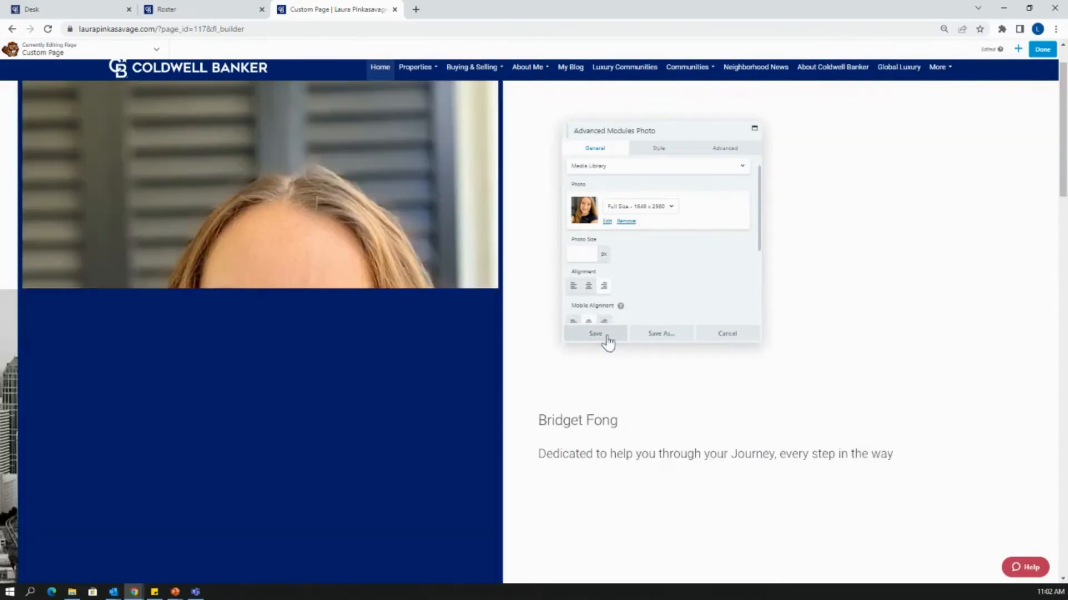
left_click(610, 339)
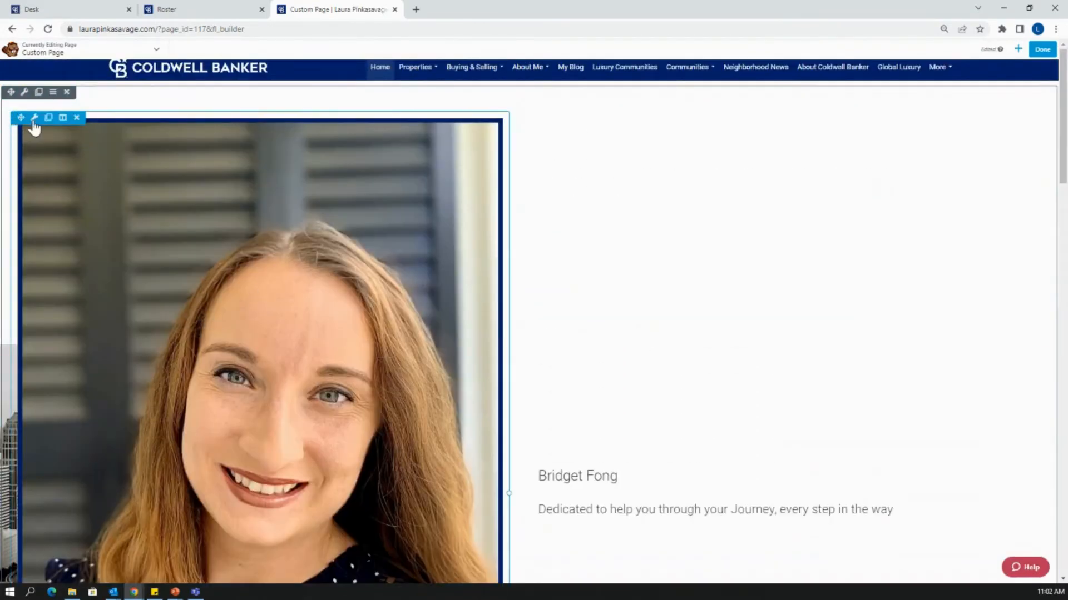
Step: Try the headshot at Large and Medium image sizes, settling on Medium
left_click(33, 119)
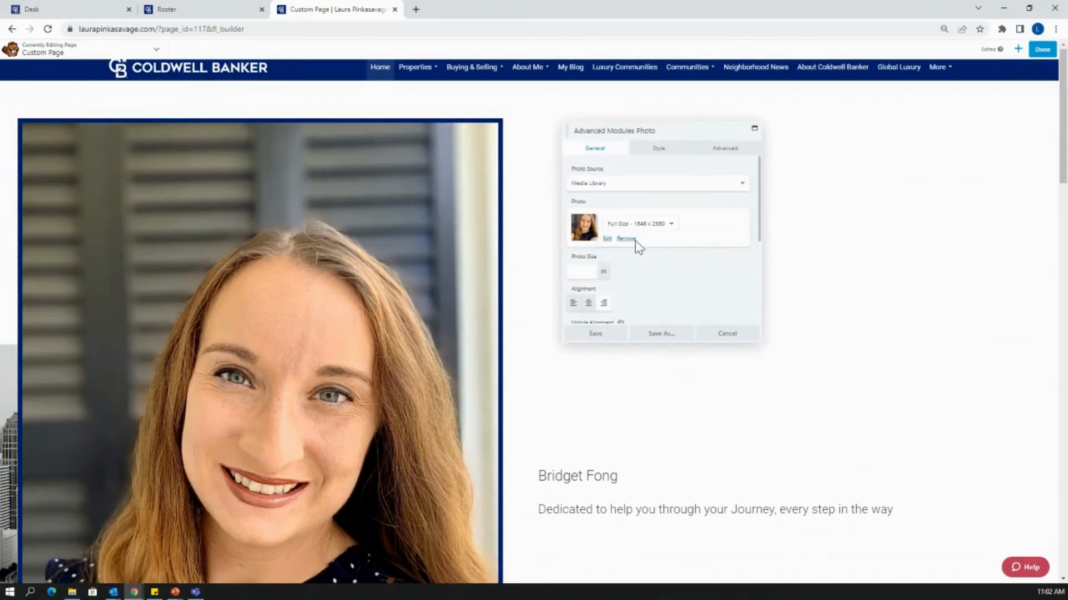
left_click(653, 227)
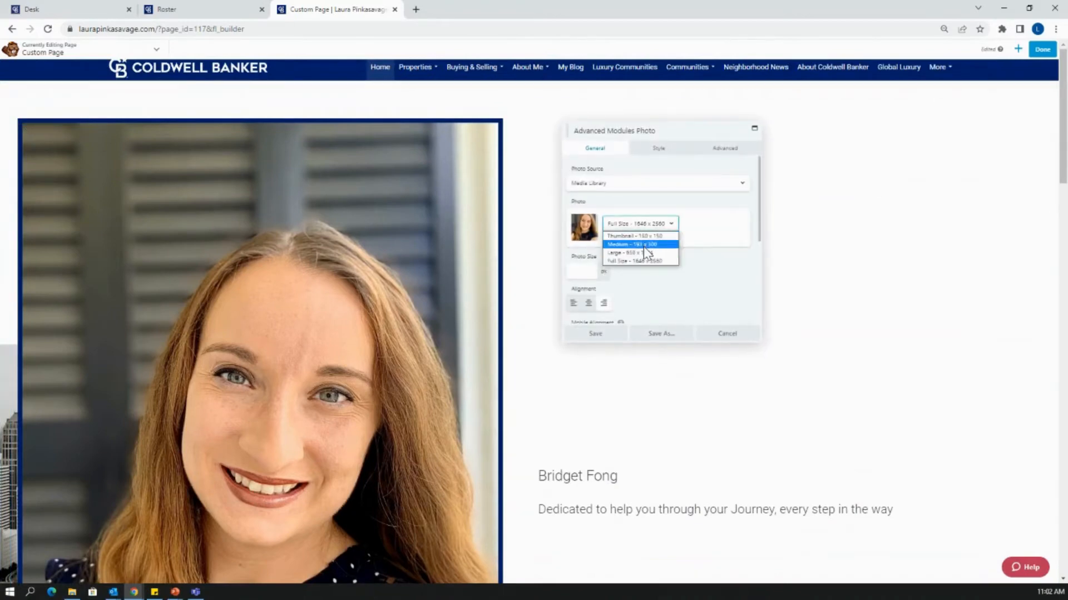
left_click(643, 246)
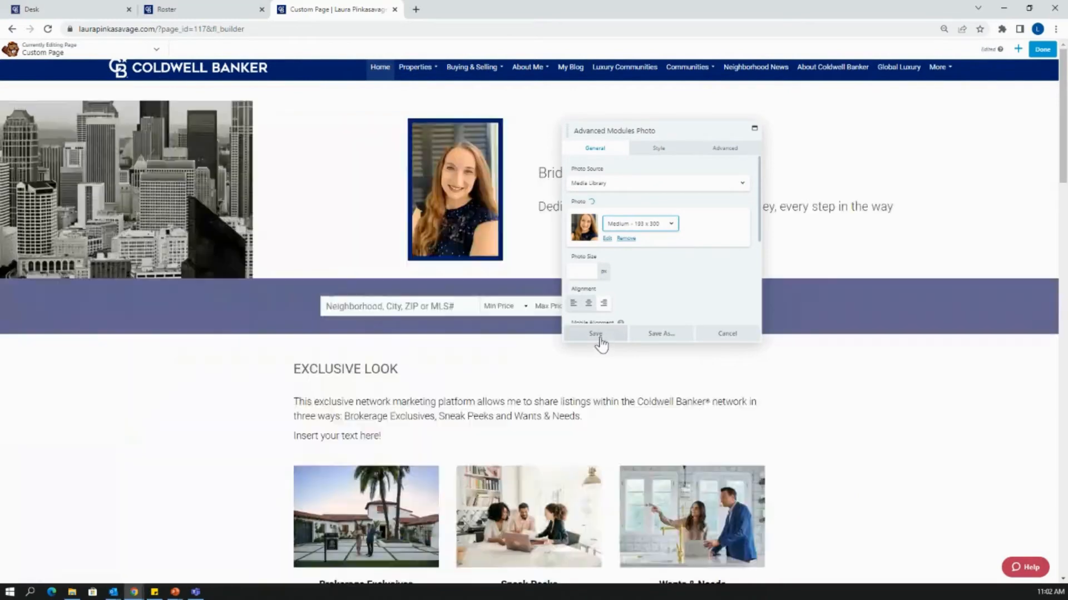
left_click(653, 227)
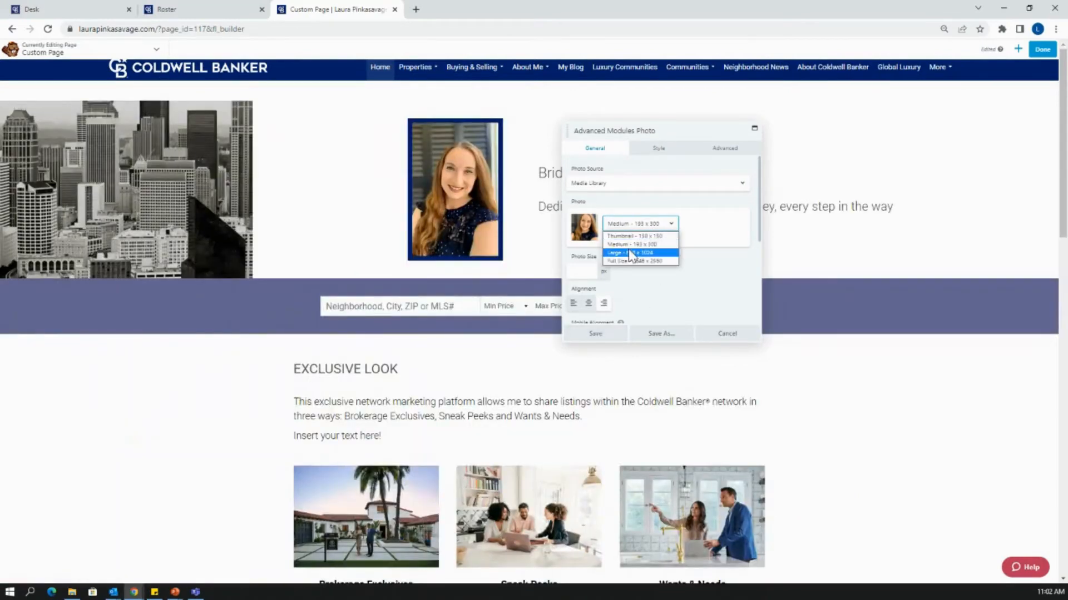
left_click(667, 250)
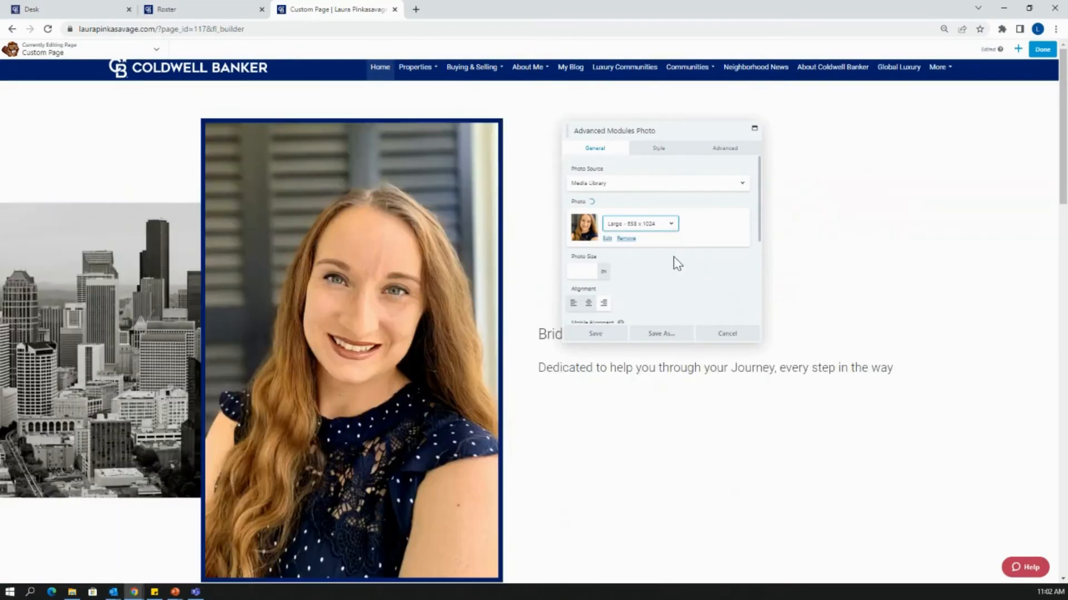
left_click(645, 223)
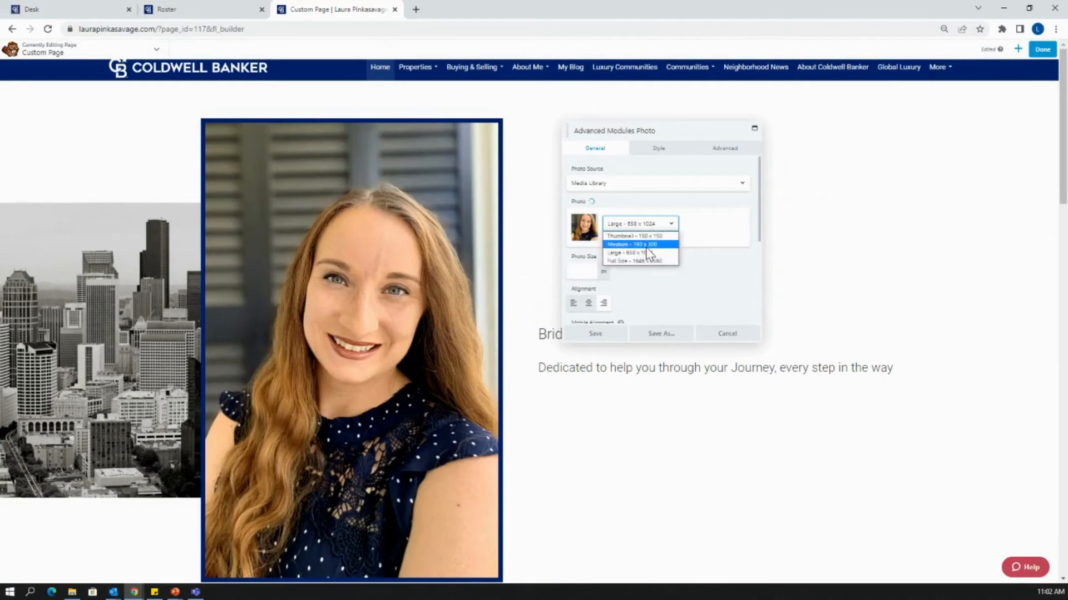
left_click(645, 243)
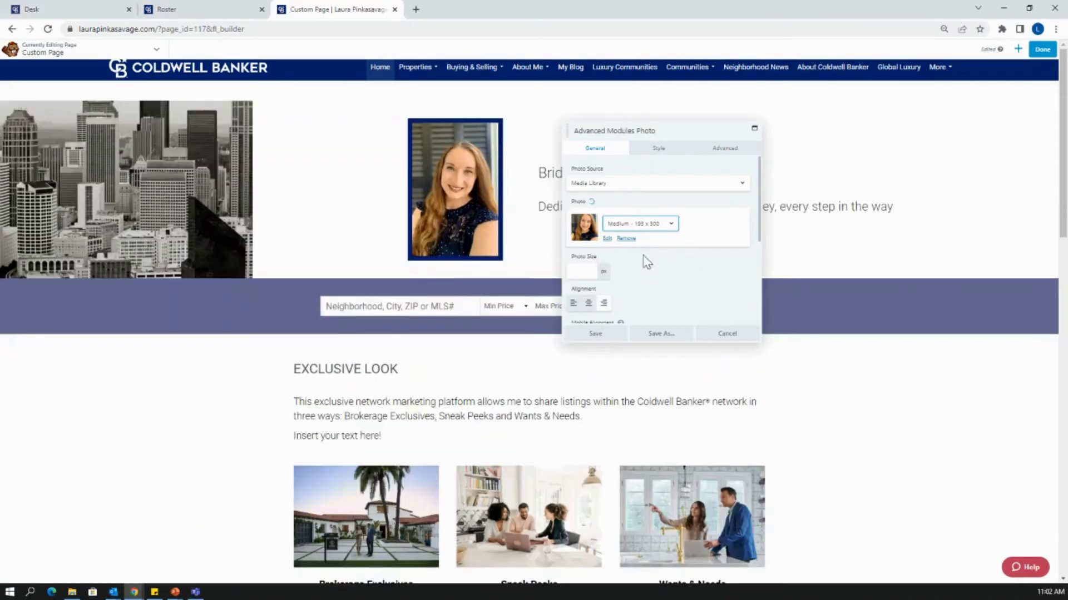
Step: Set a custom headshot size of about 300 px, save it, and select the name heading's text
left_click(588, 271)
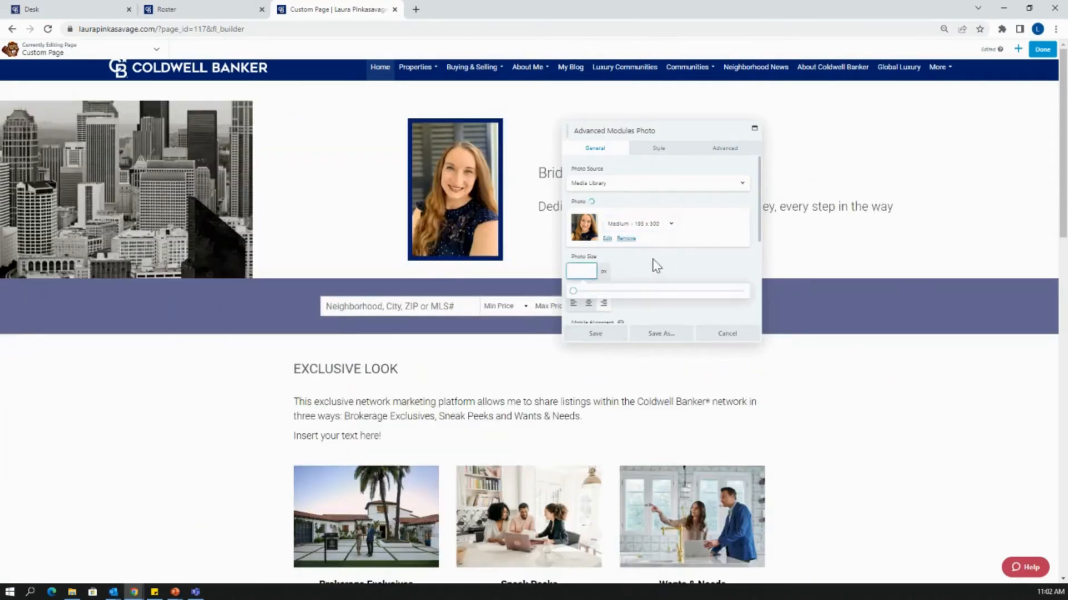
left_click_drag(578, 298, 630, 303)
left_click(600, 336)
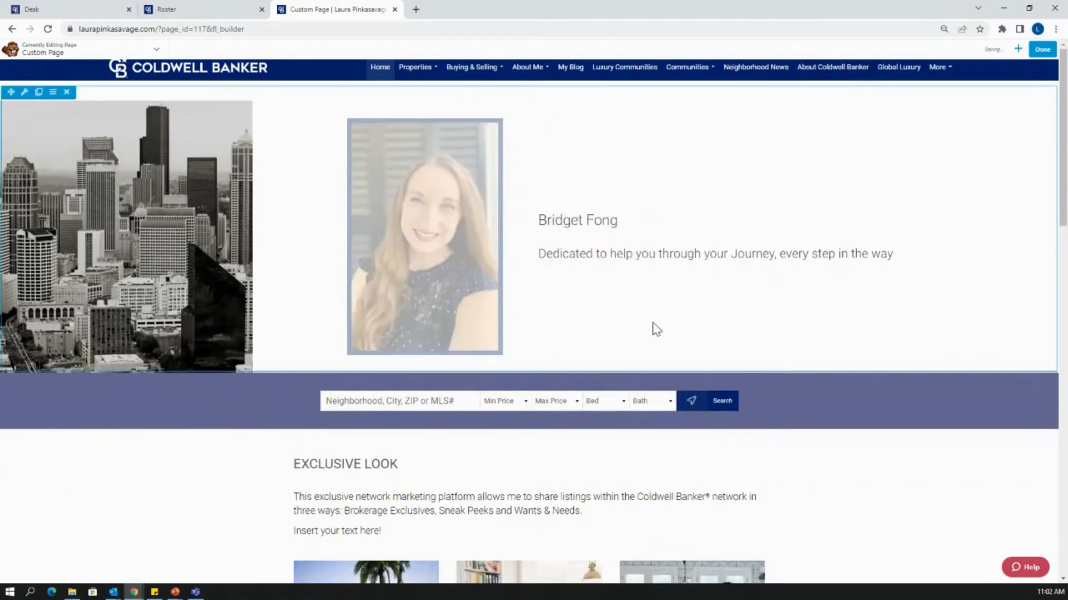
left_click(627, 228)
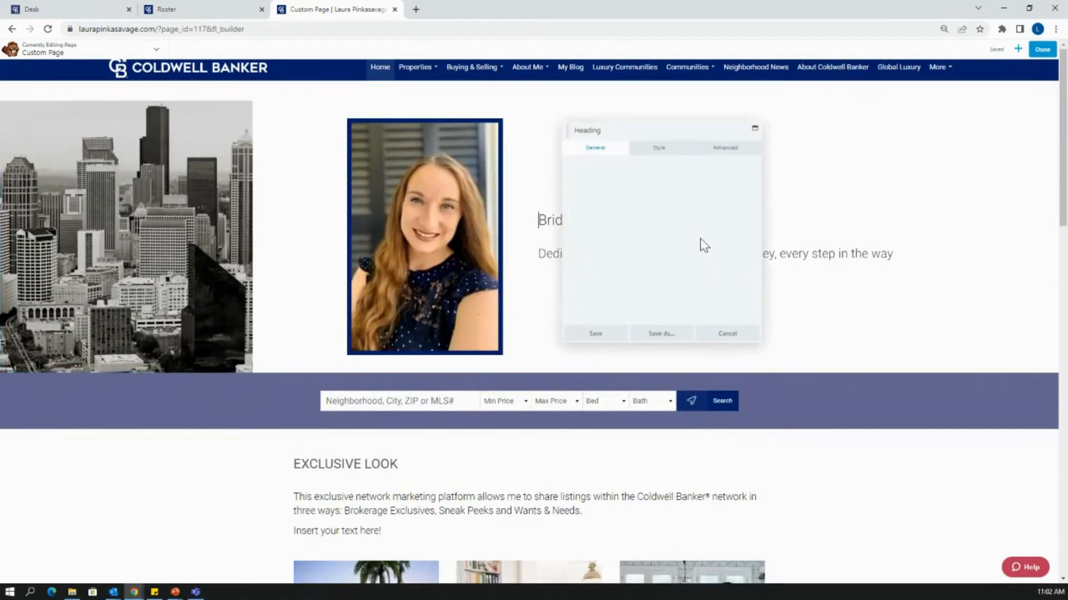
triple_click(610, 184)
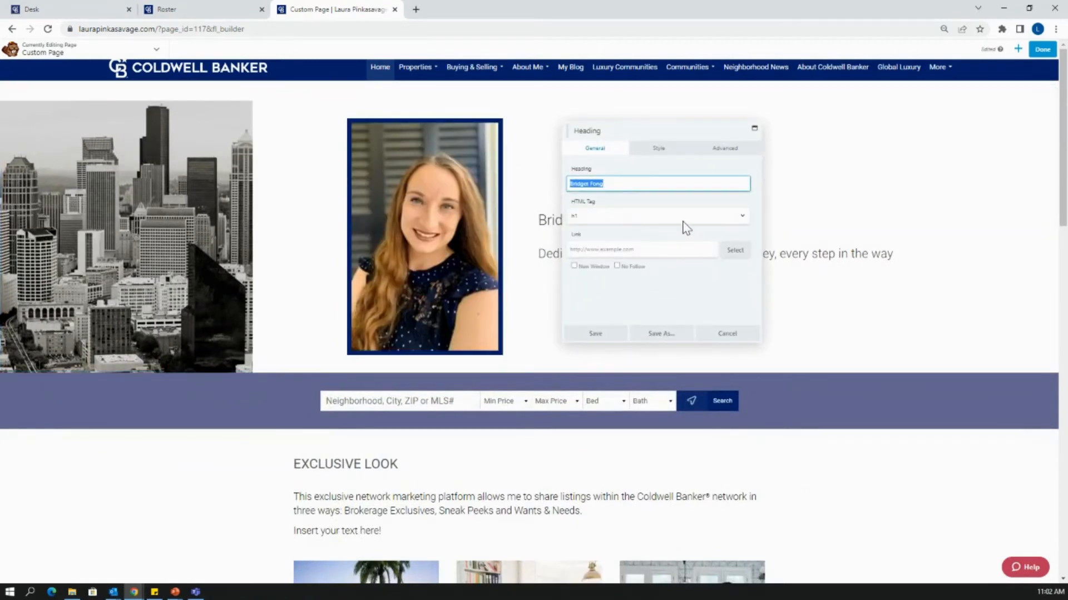
Step: Replace the hero heading's placeholder text with the agent's own name and save the heading
type("Laura Pinkasavage")
left_click(602, 336)
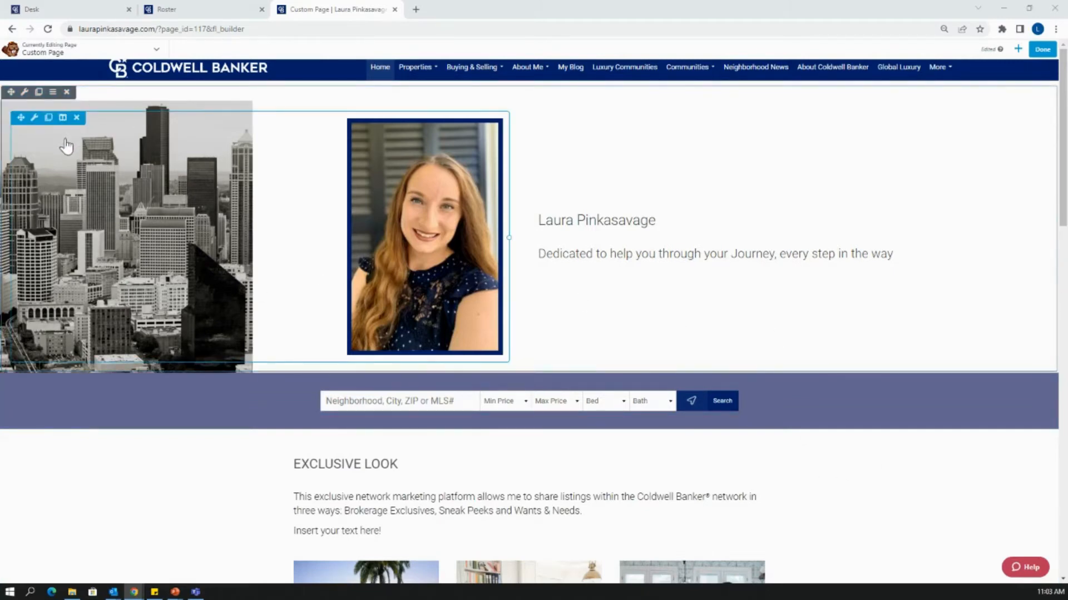
Step: Change the top row's background type from the city photo to Video
left_click(25, 93)
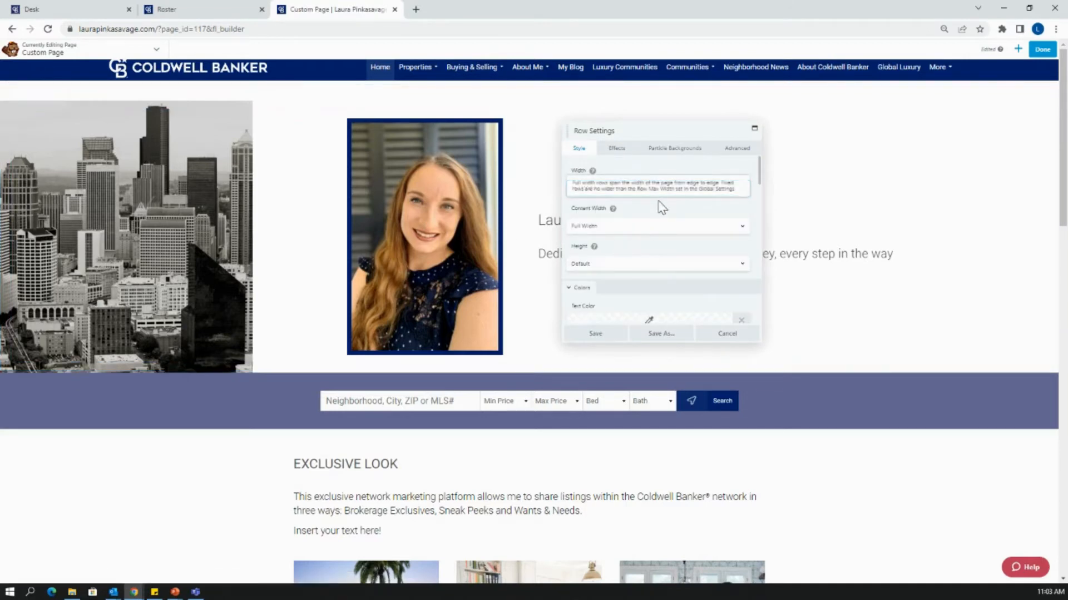
scroll(665, 209, "down", 5)
scroll(681, 232, "down", 2)
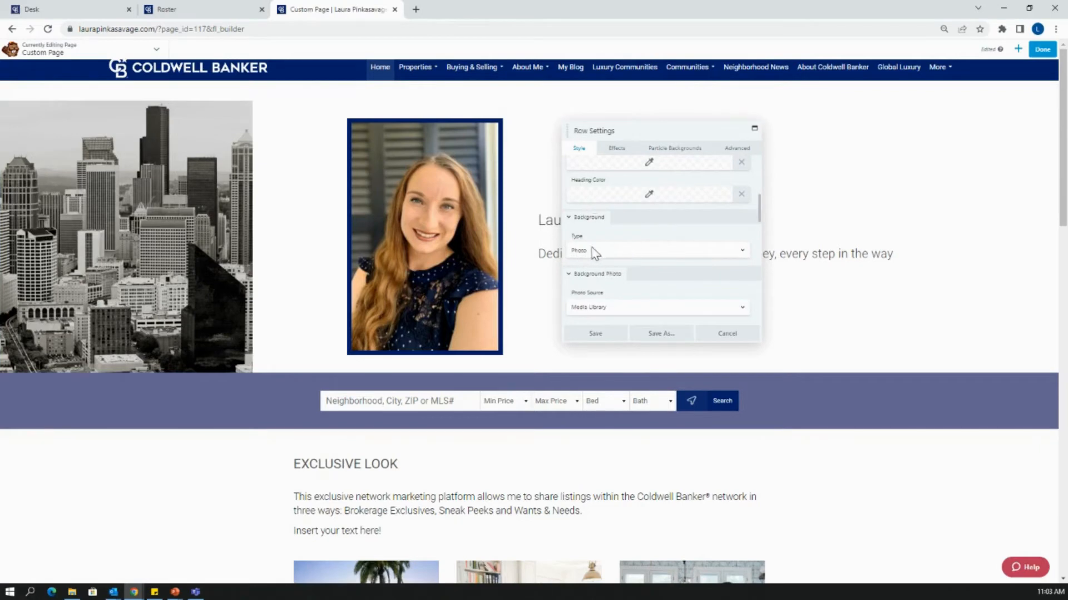
left_click(648, 256)
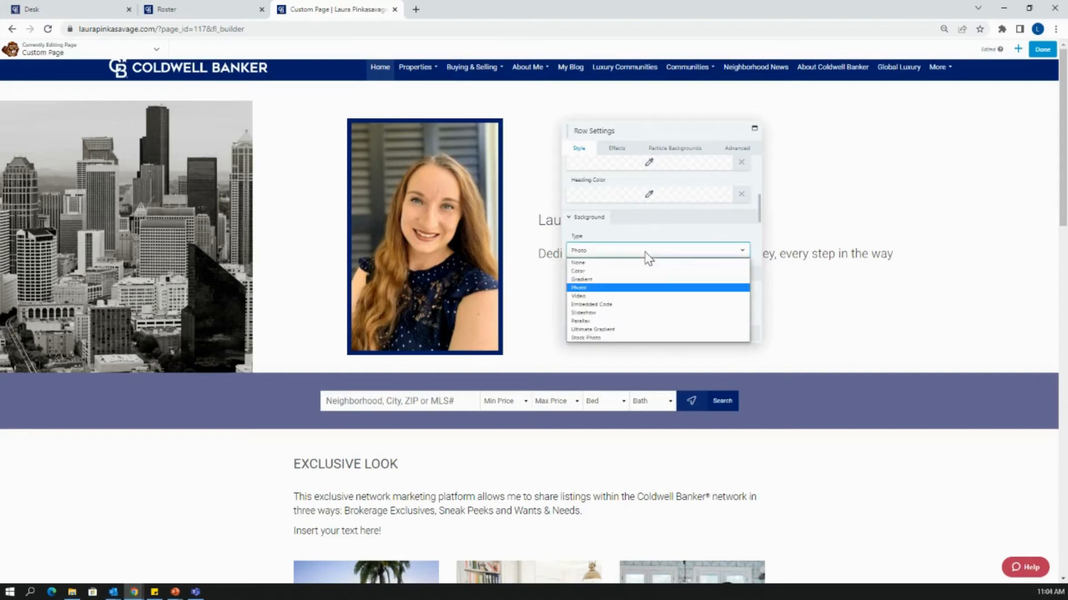
left_click(631, 297)
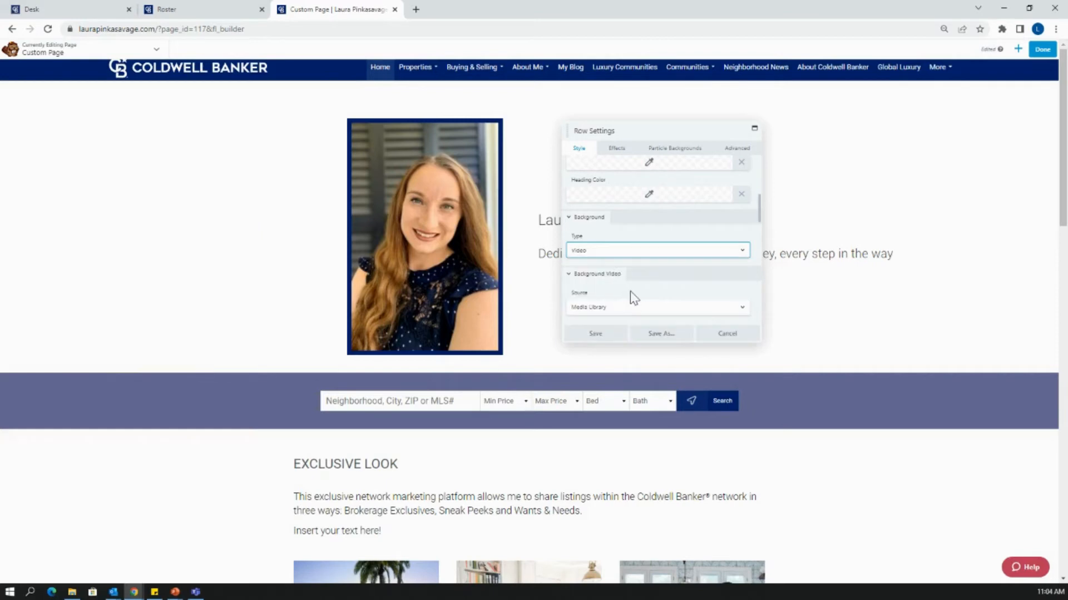
Step: Set the video source to YouTube or Vimeo and bring up the Ocean Front Sunrise video
scroll(671, 274, "down", 1)
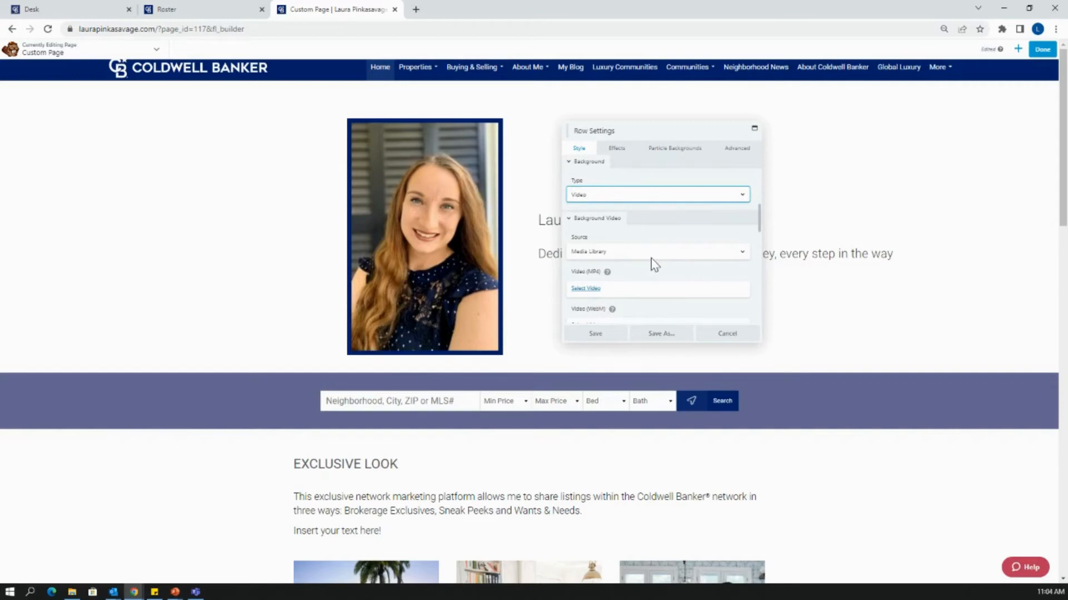
left_click(654, 265)
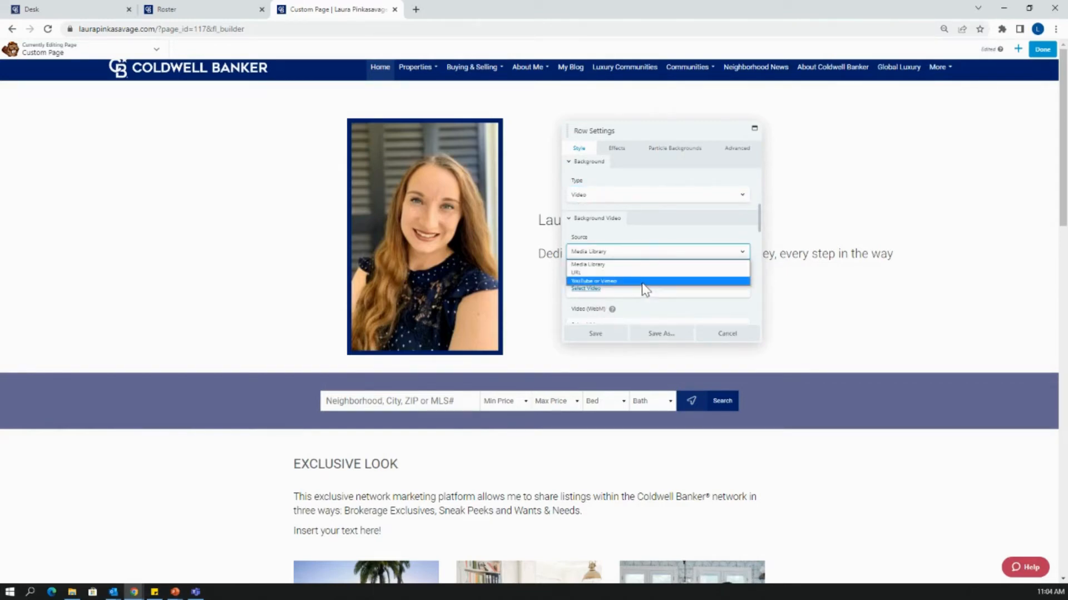
left_click(643, 283)
key("alt+Tab")
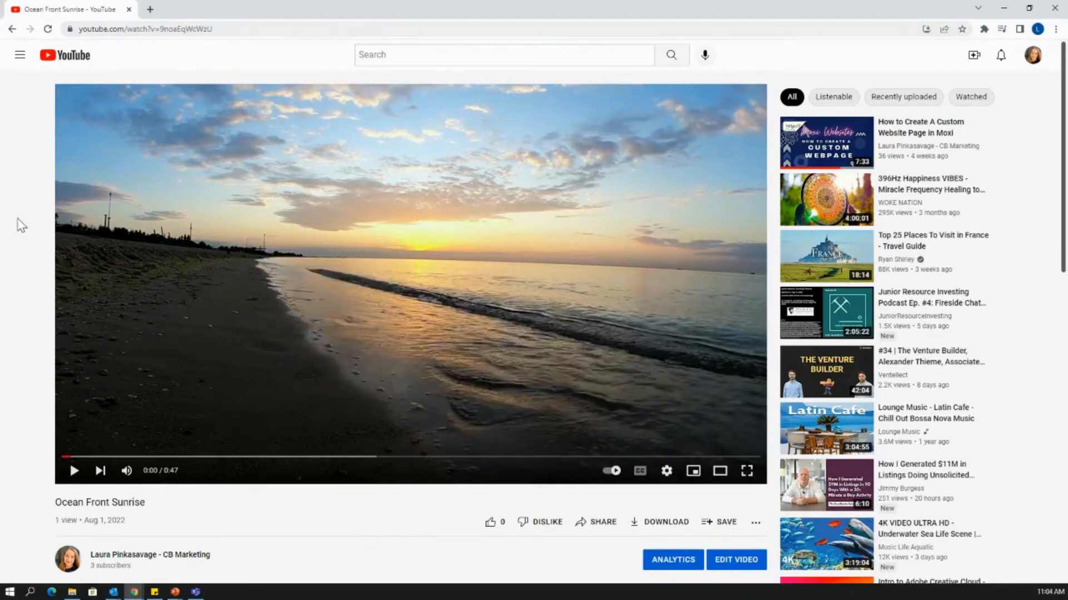
Step: Preview the Ocean Front Sunrise video, copy its URL, and return to the Custom Page builder
left_click(77, 481)
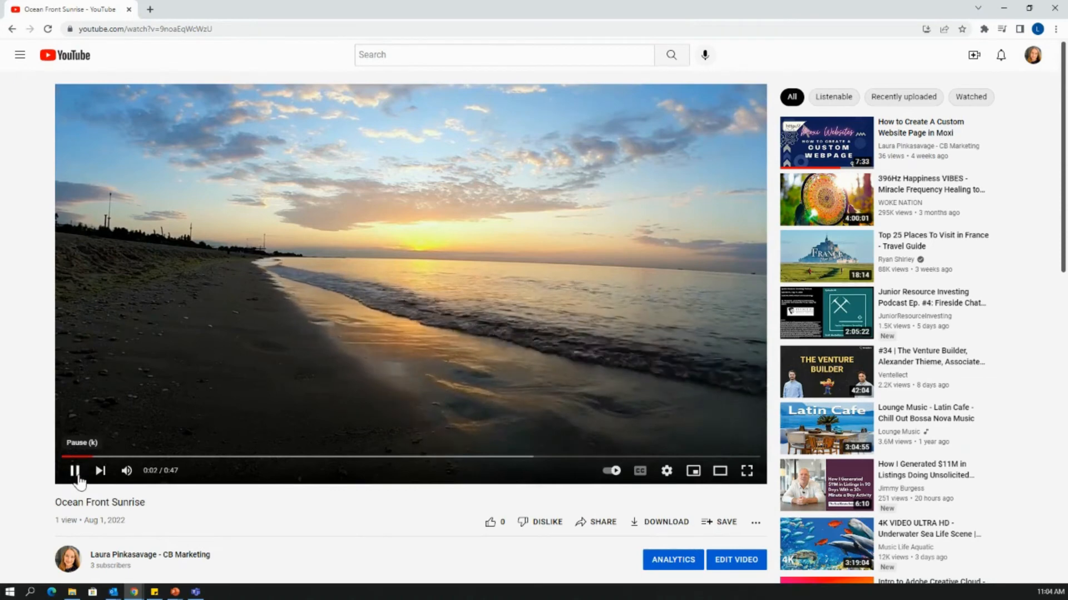
left_click(77, 482)
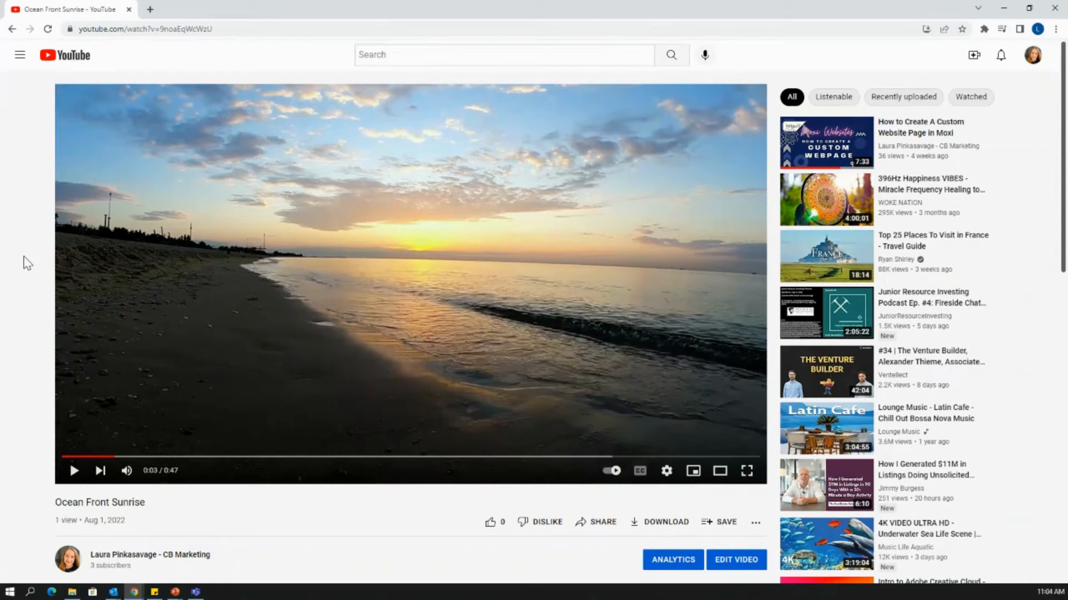
left_click(245, 31)
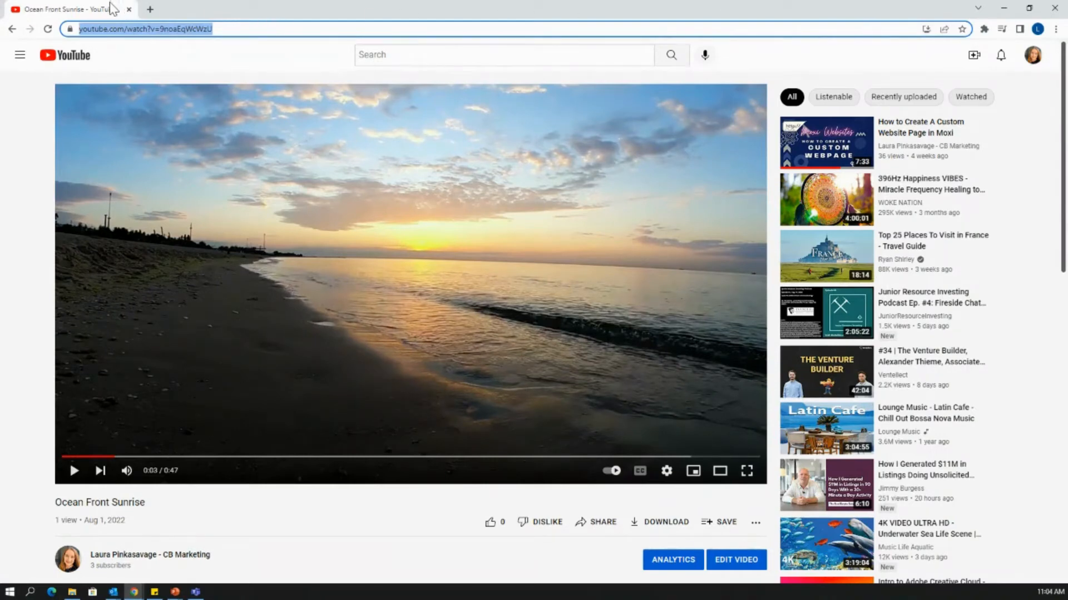
left_click(1004, 10)
left_click(320, 10)
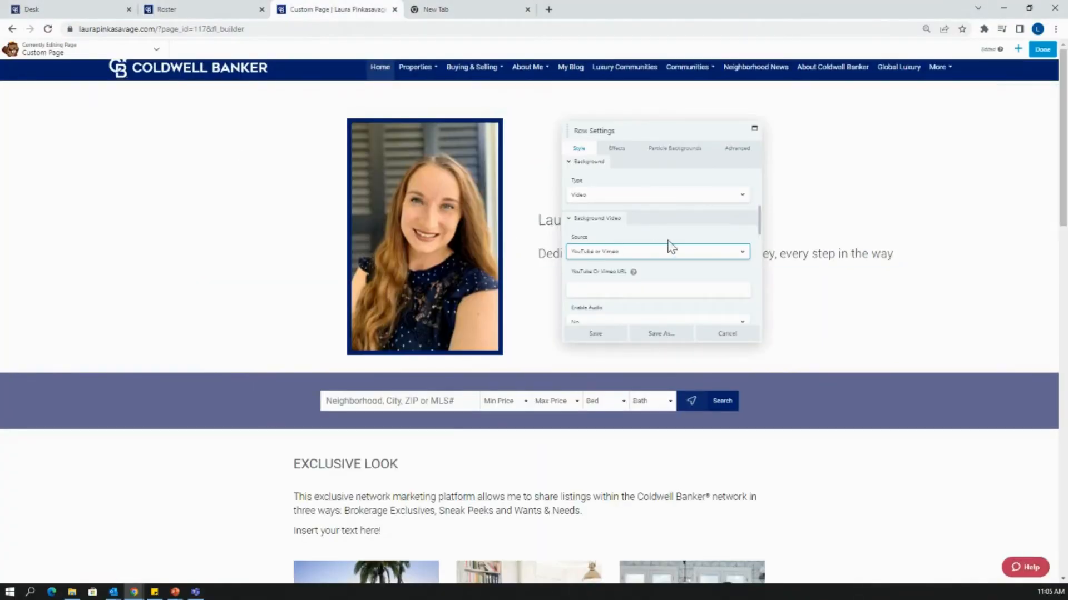
Step: Paste the ocean video URL into YouTube Or Vimeo URL, enable mobile video, and save the row
left_click(592, 291)
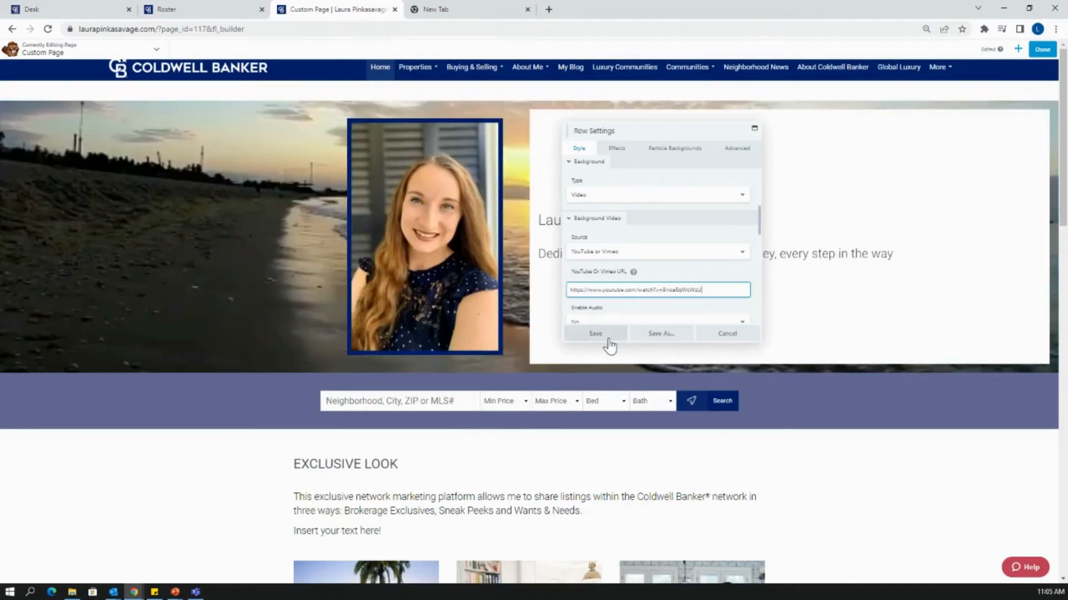
scroll(637, 246, "down", 1)
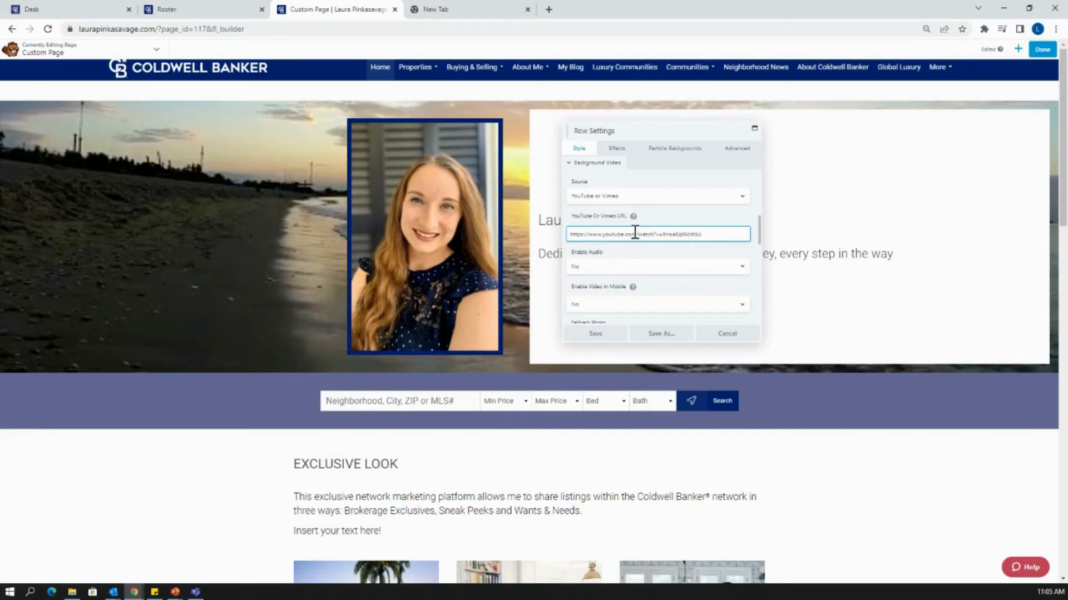
scroll(636, 245, "down", 1)
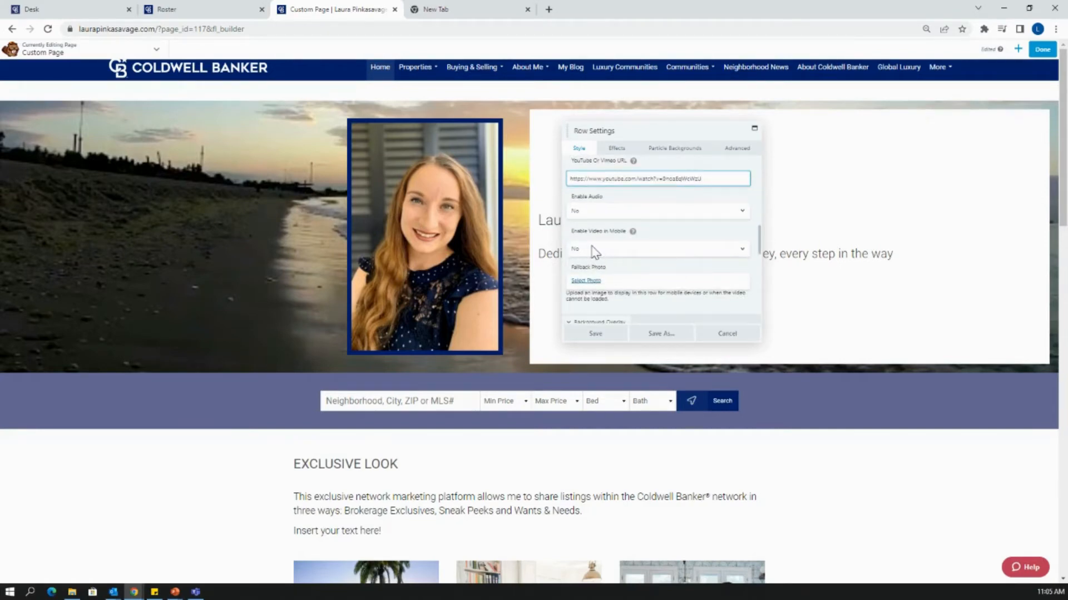
left_click(670, 257)
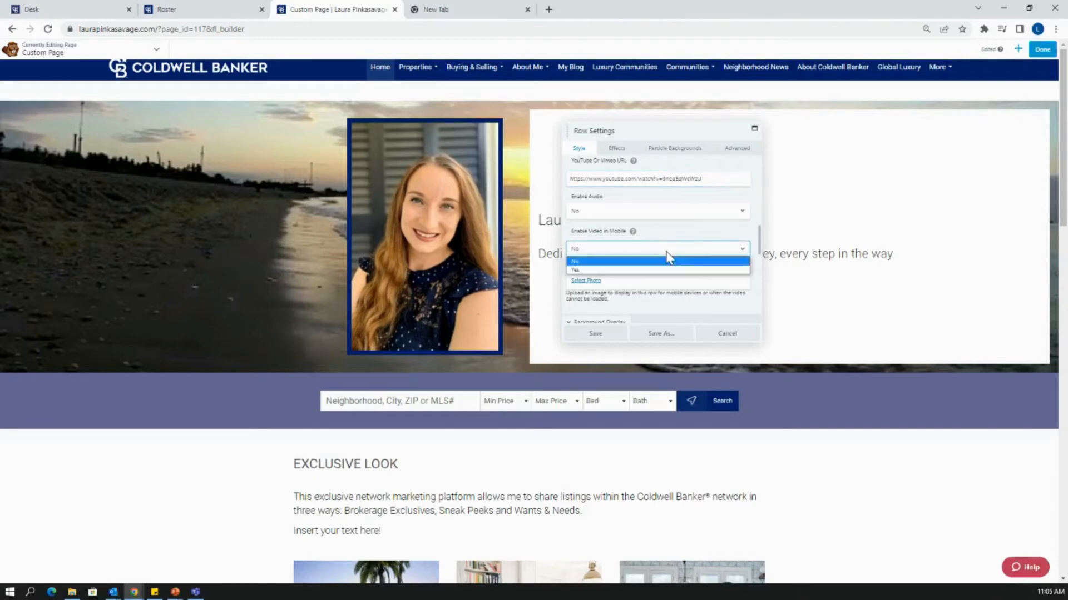
left_click(615, 271)
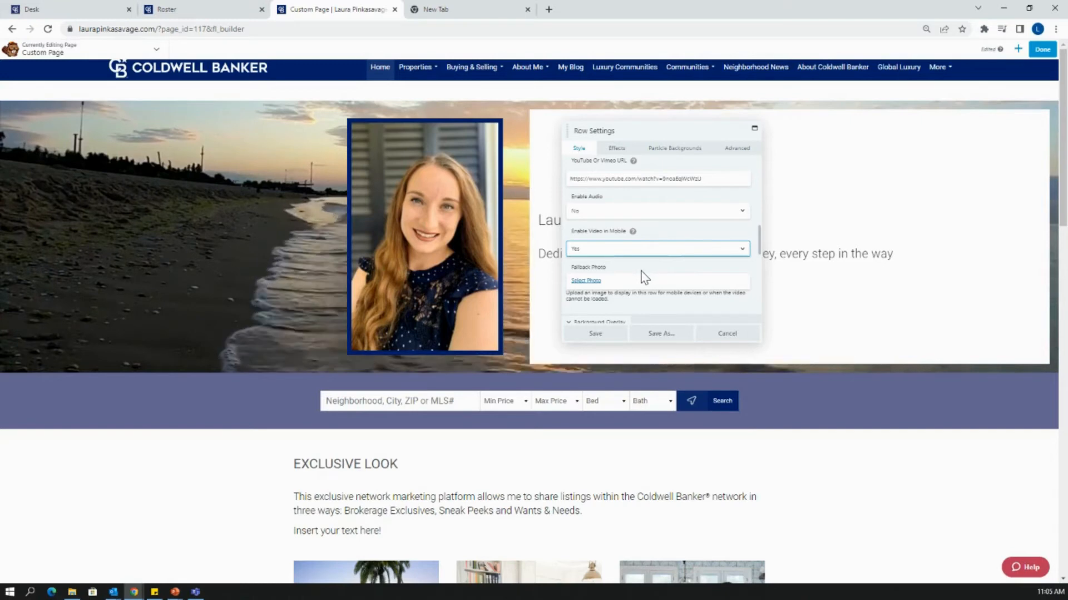
left_click(605, 335)
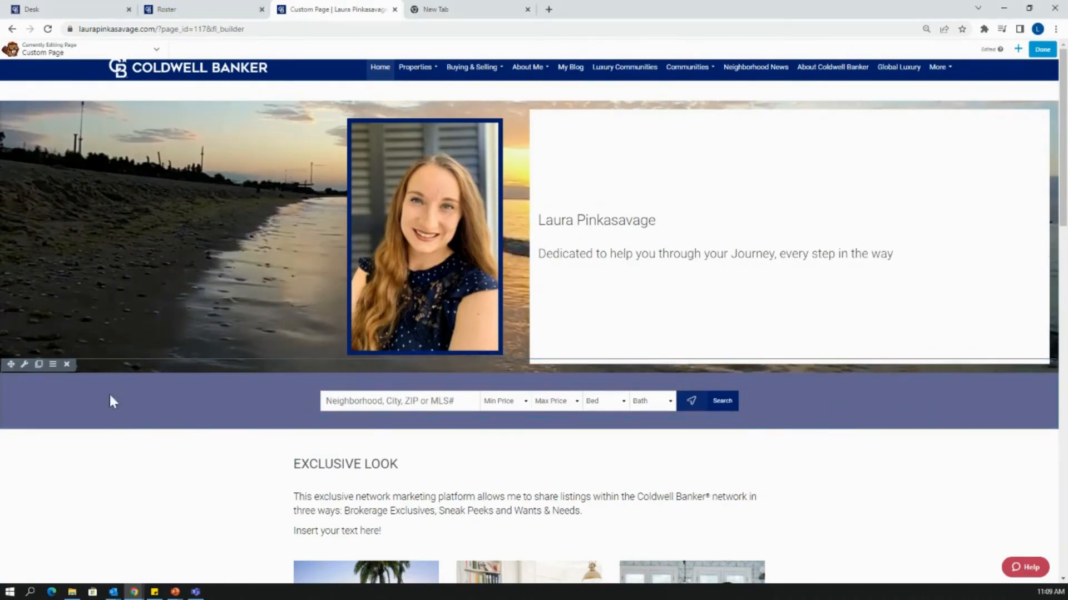
Step: Give the search bar row the #001f58 navy background preset and save it
left_click(23, 367)
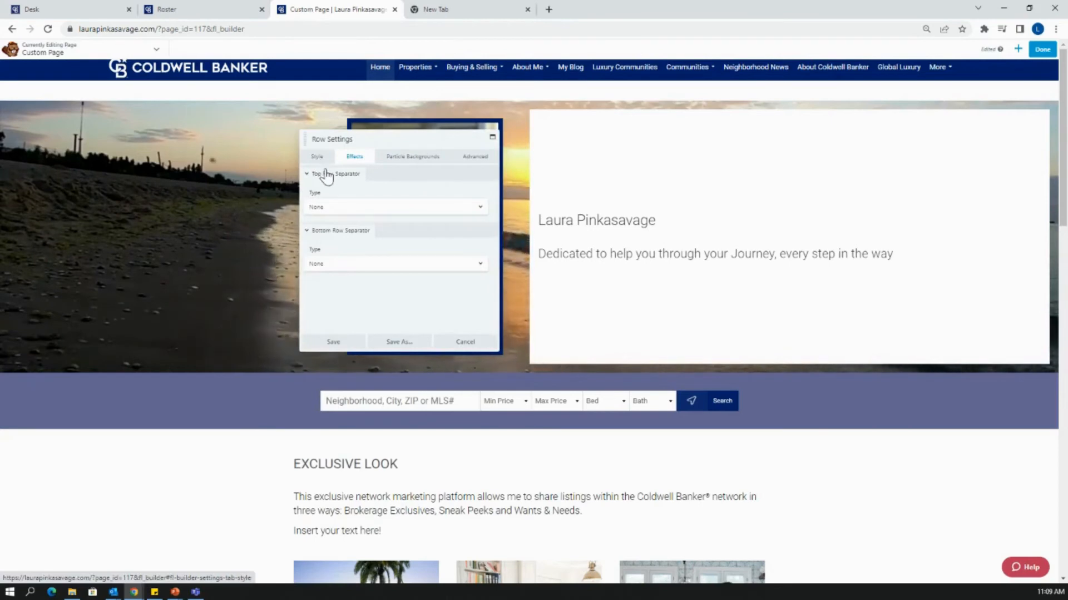
left_click(319, 160)
scroll(440, 261, "down", 5)
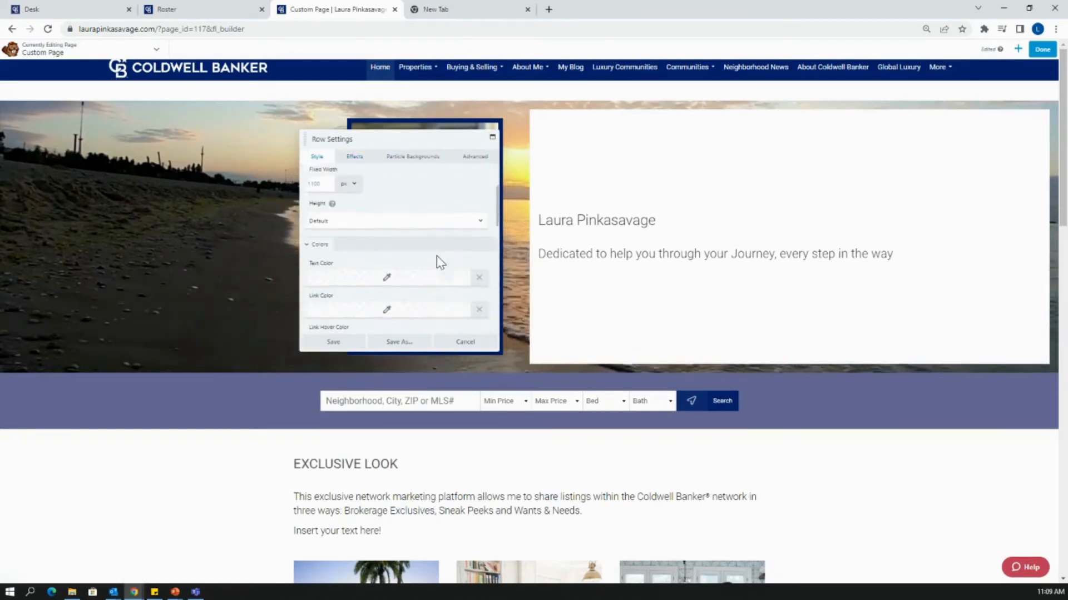
scroll(435, 260, "down", 1)
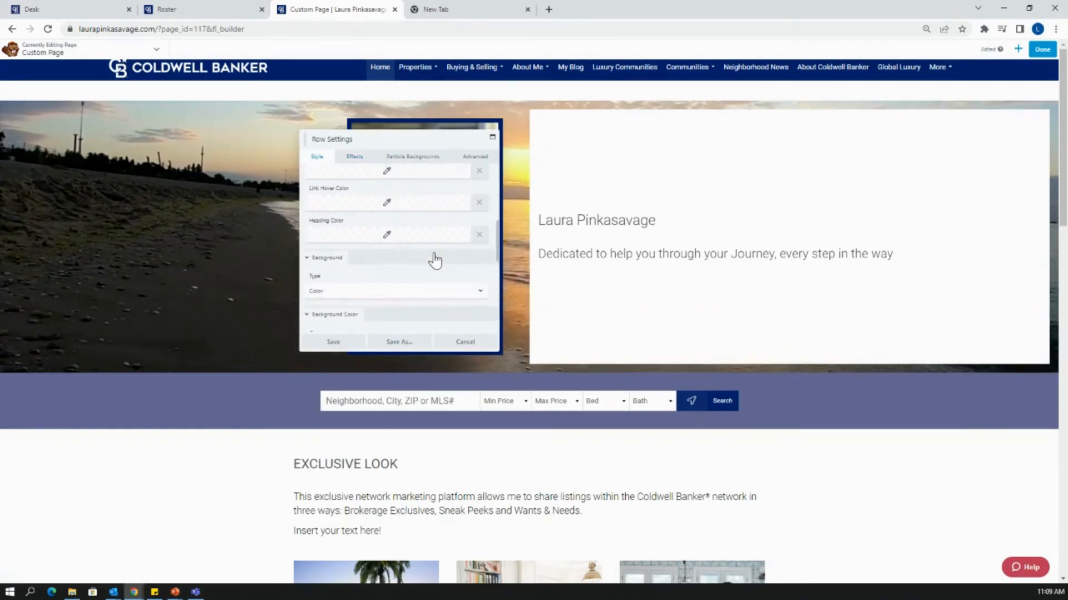
scroll(435, 261, "down", 2)
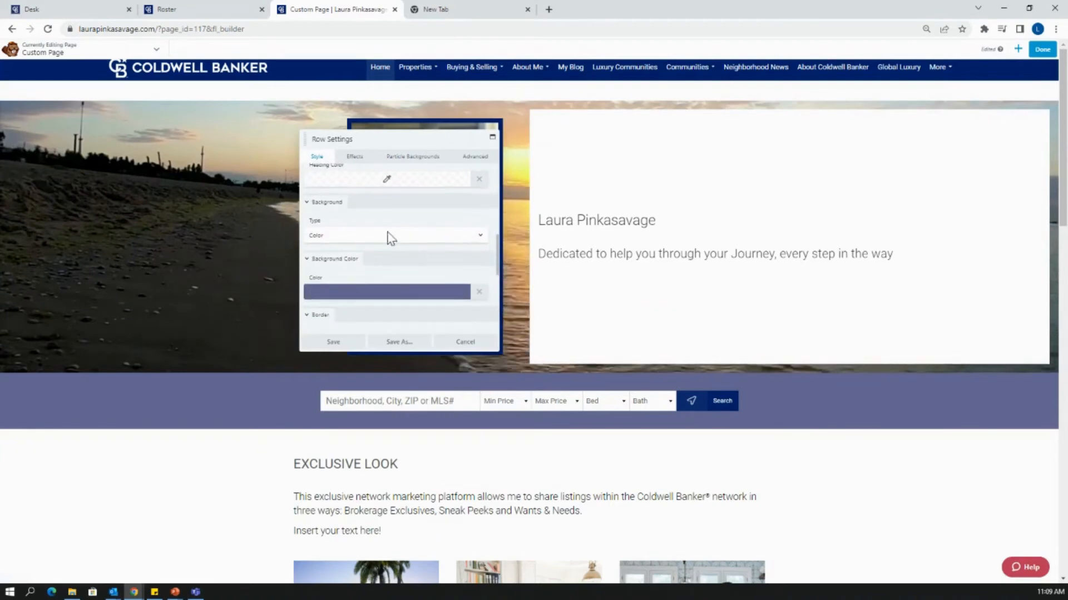
left_click(391, 299)
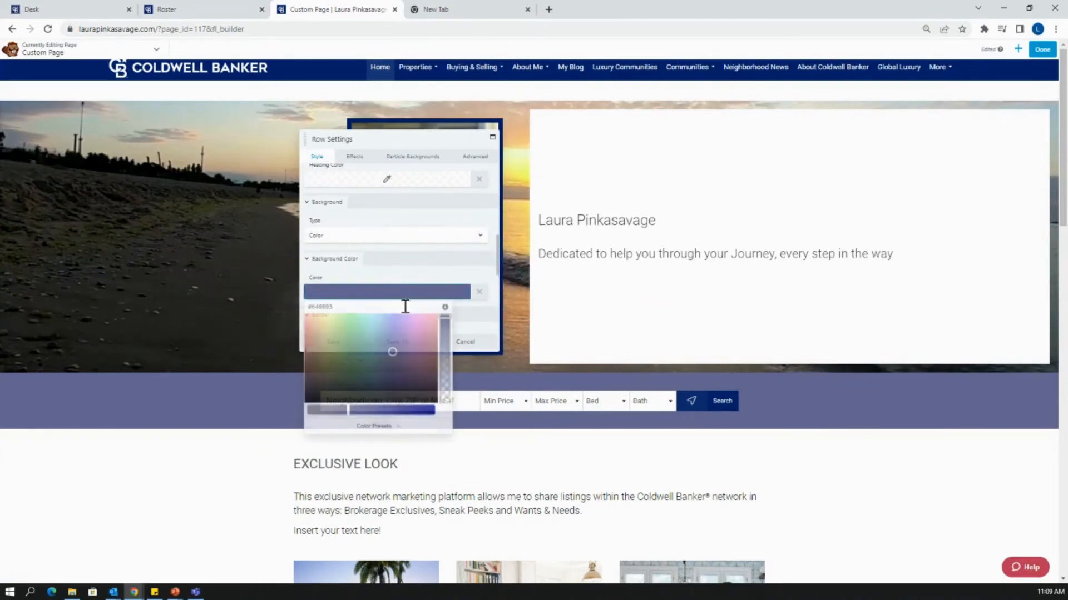
left_click(365, 429)
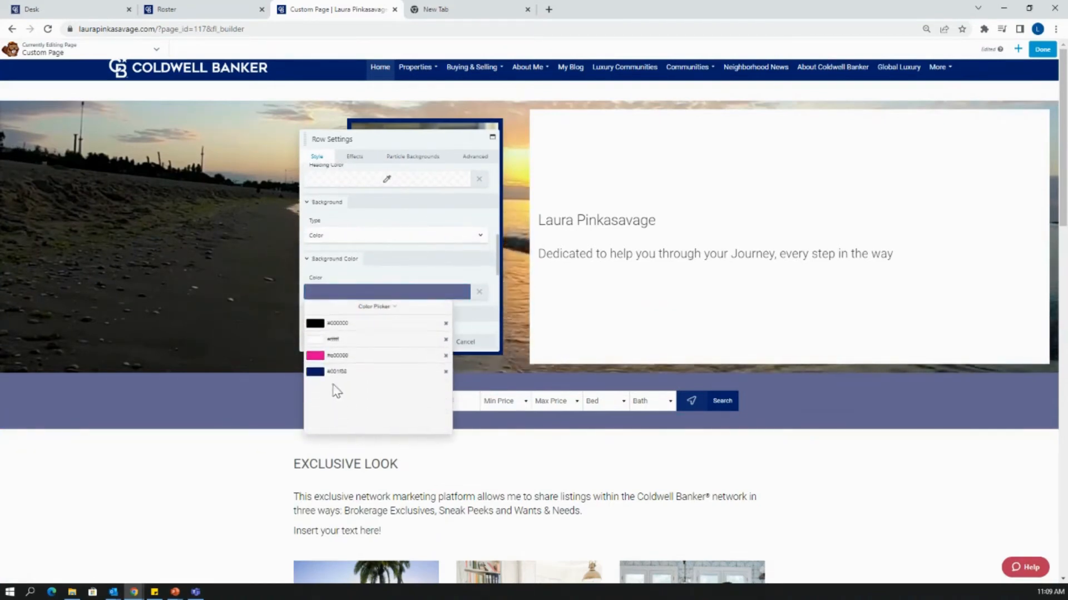
left_click(321, 379)
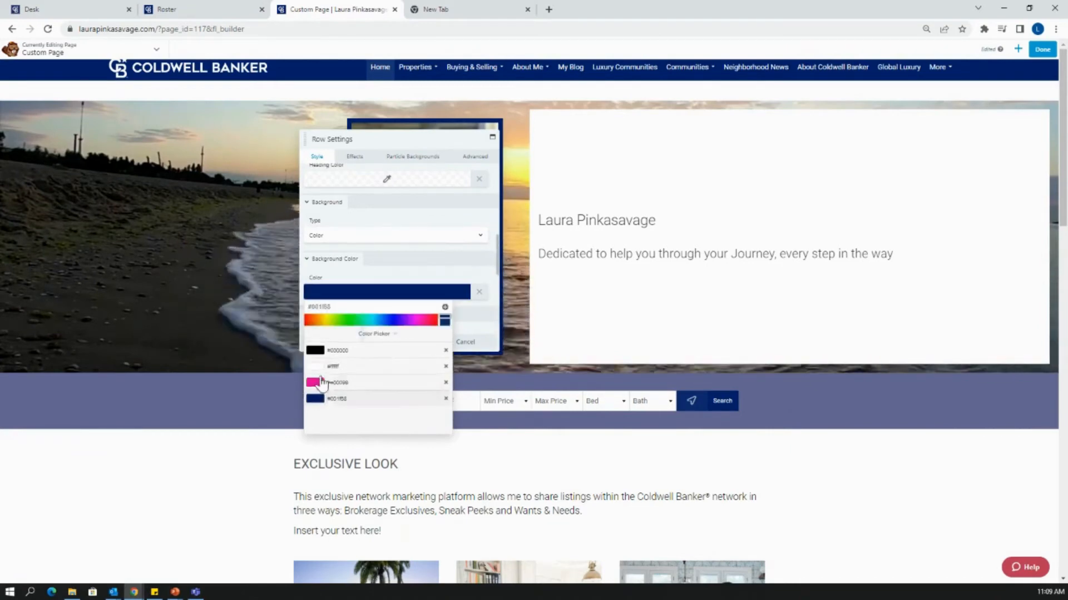
left_click(492, 333)
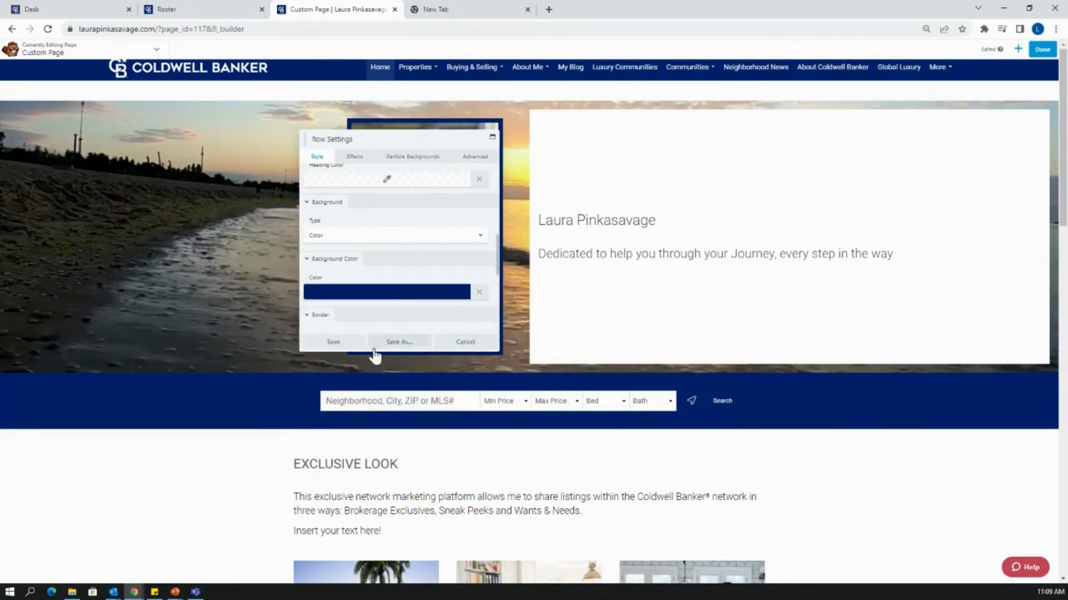
left_click(333, 342)
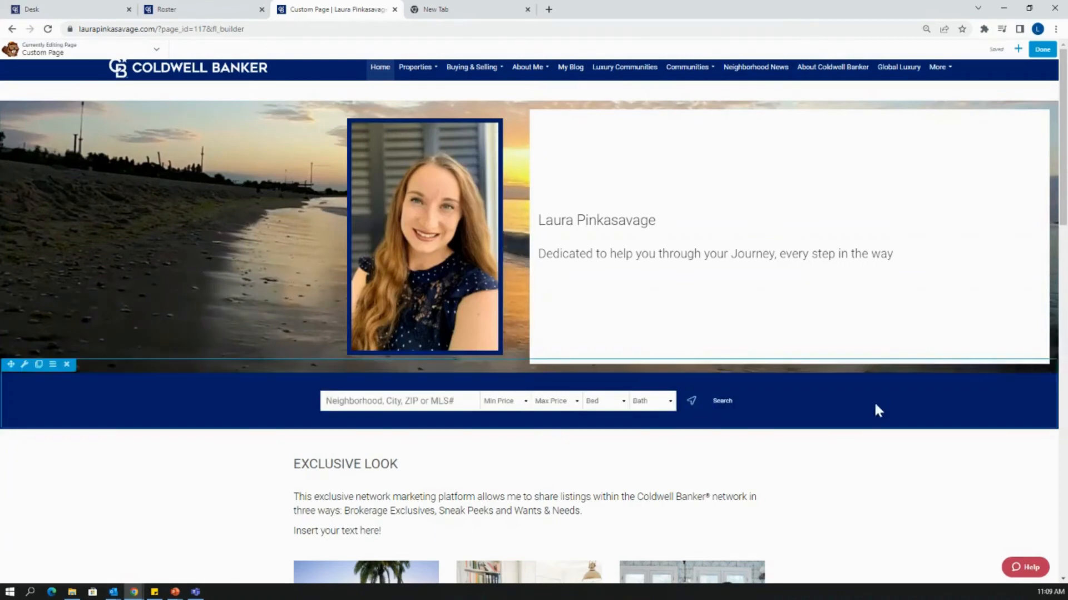
Step: Duplicate and delete the Exclusive Look intro text, then show the Saved rows panel
scroll(811, 415, "down", 2)
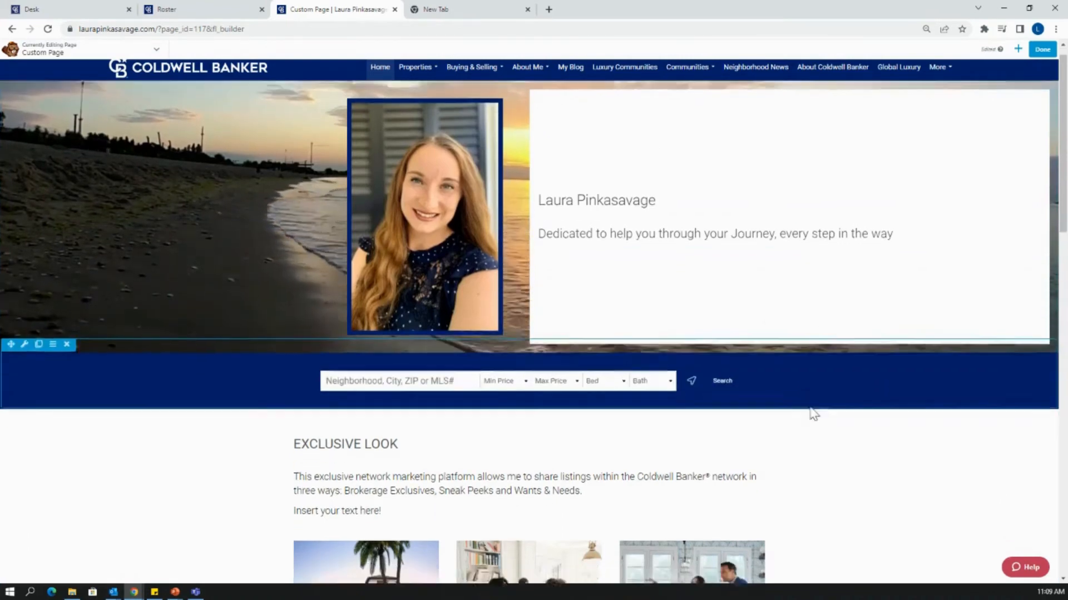
scroll(873, 407, "down", 3)
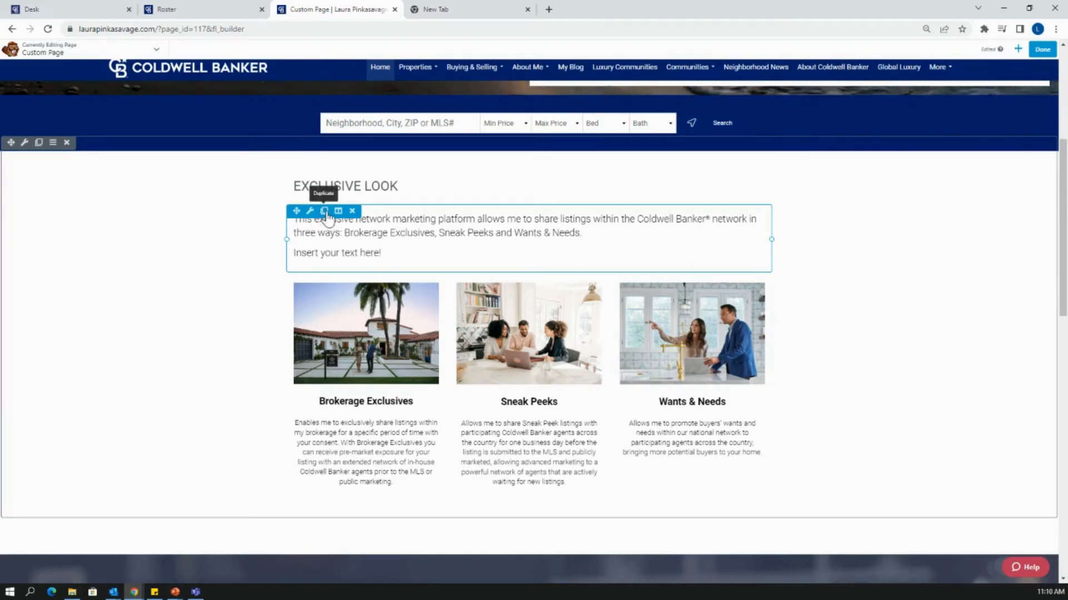
left_click(325, 211)
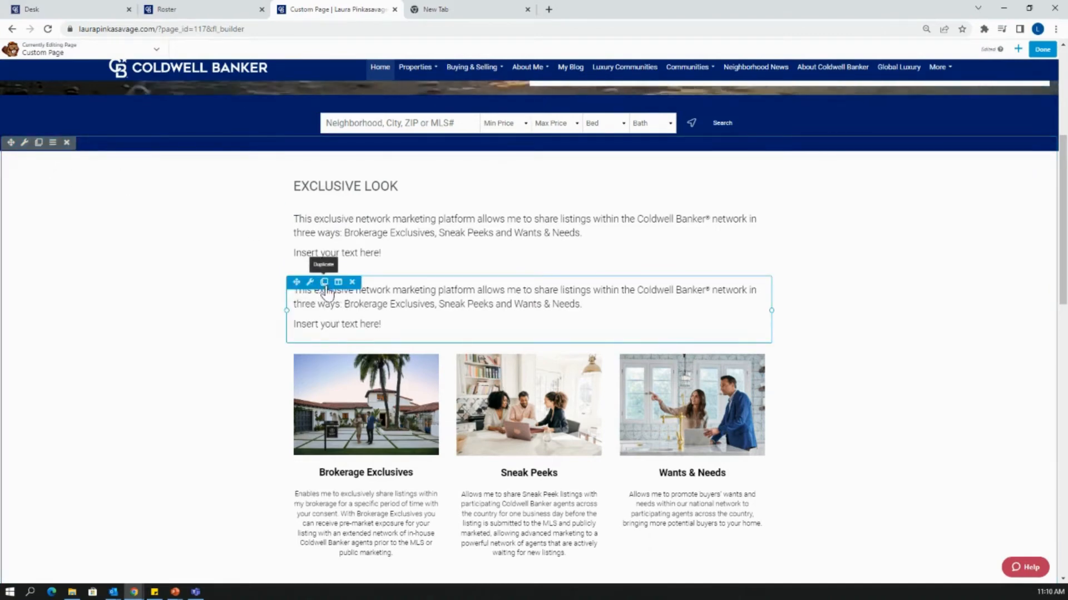
left_click(352, 282)
left_click(1018, 48)
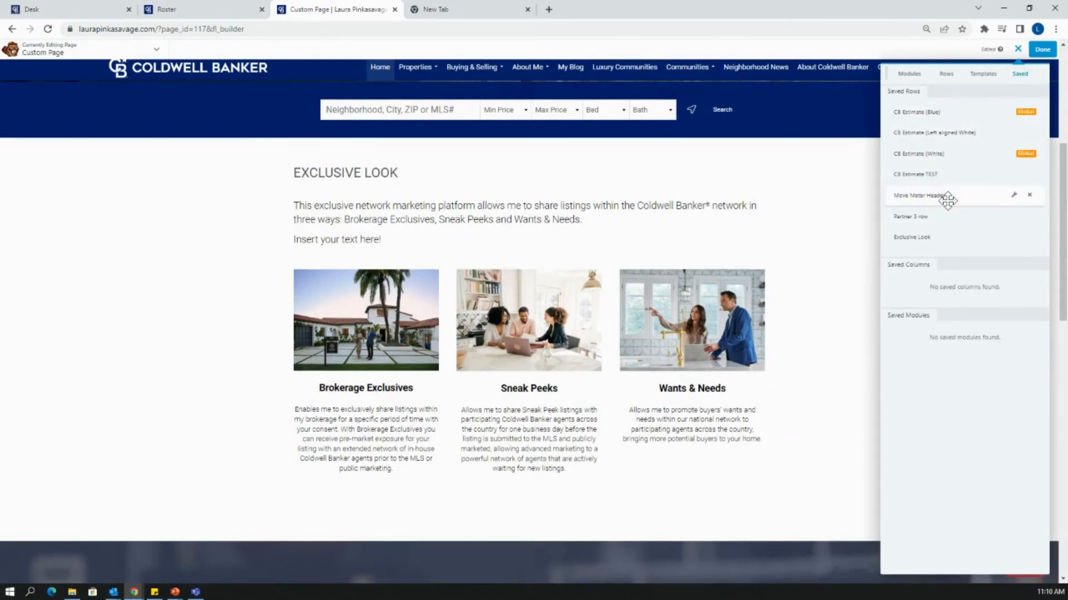
Step: Drop the saved Partner 3 row below the listing cards and duplicate that team-member row
left_click_drag(946, 219, 442, 520)
scroll(523, 344, "down", 3)
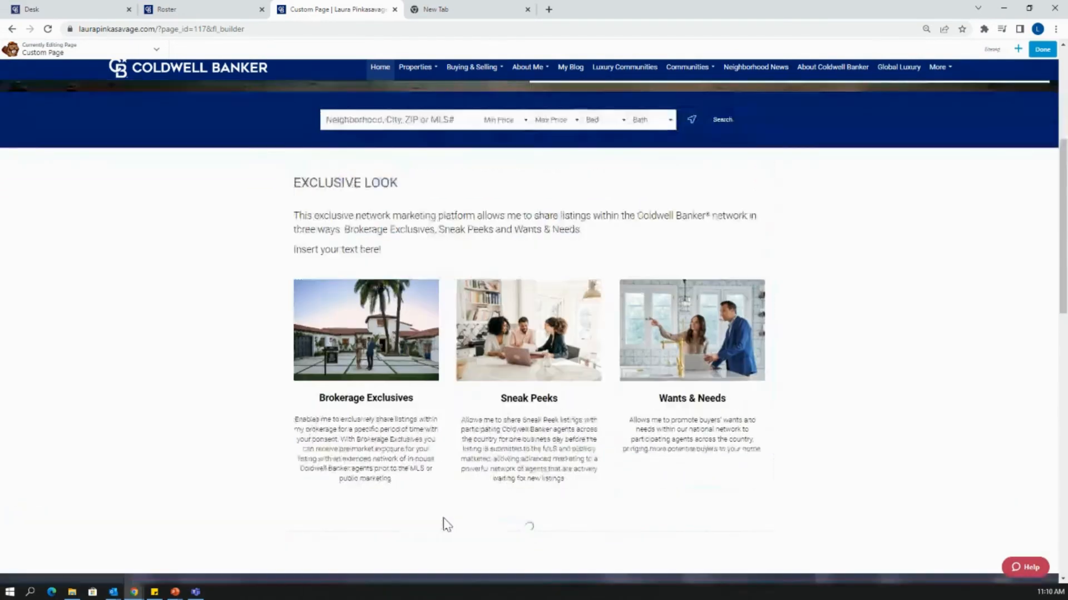
scroll(640, 378, "down", 2)
scroll(643, 381, "down", 2)
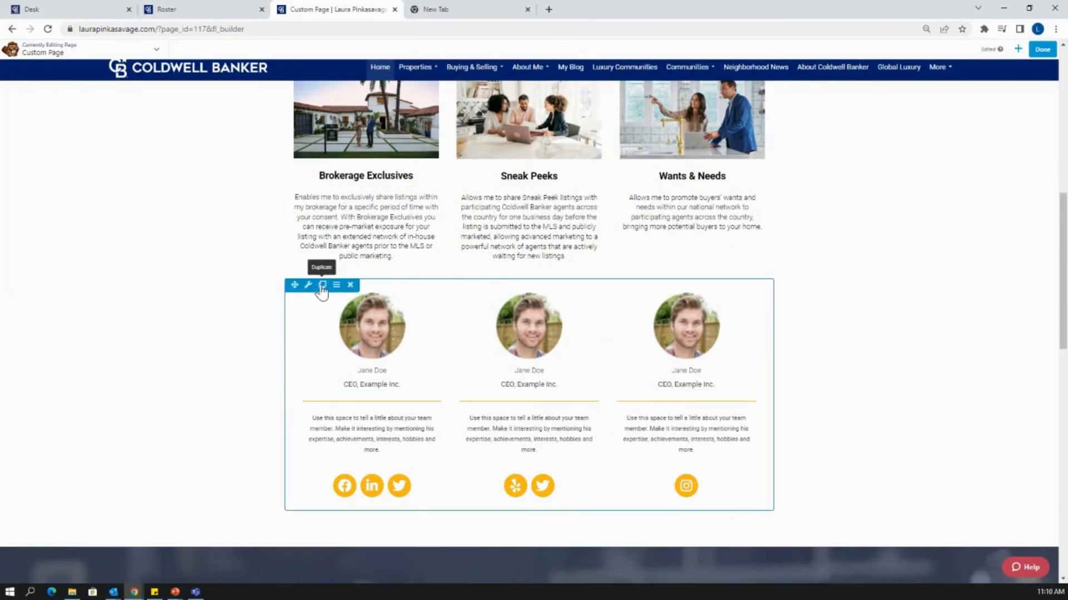
left_click(322, 285)
scroll(775, 468, "down", 2)
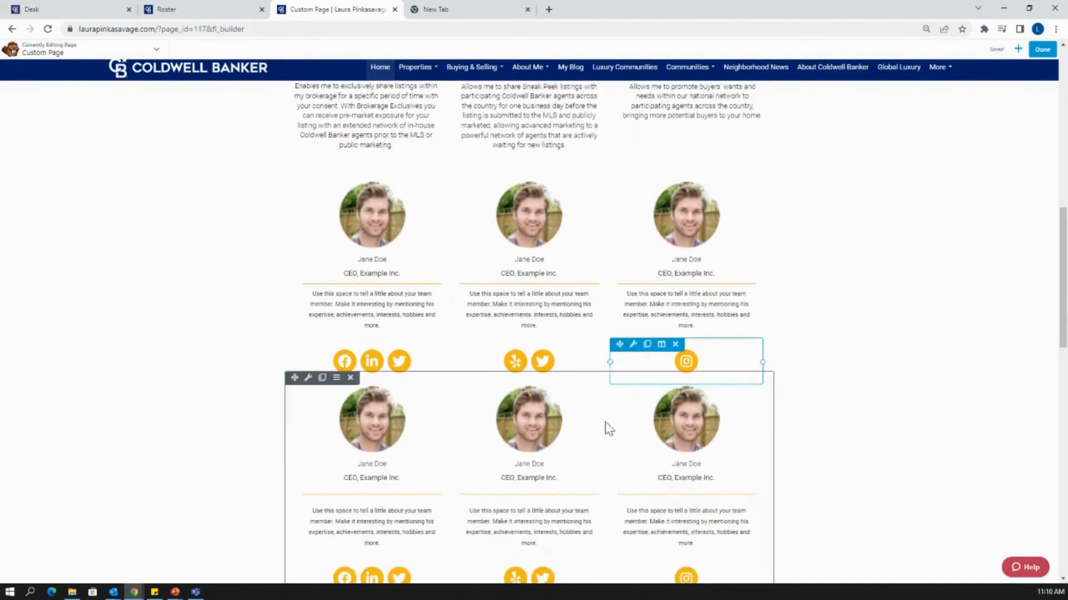
scroll(787, 410, "down", 2)
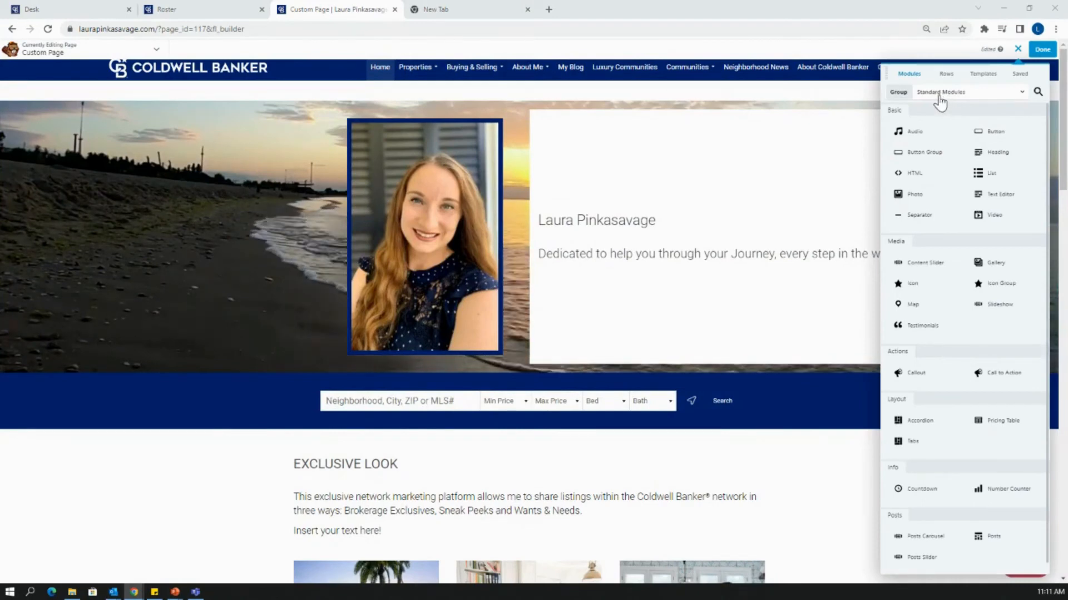
Step: Browse the Advanced Modules group, then switch the module panel to the Widgets group
left_click(1019, 100)
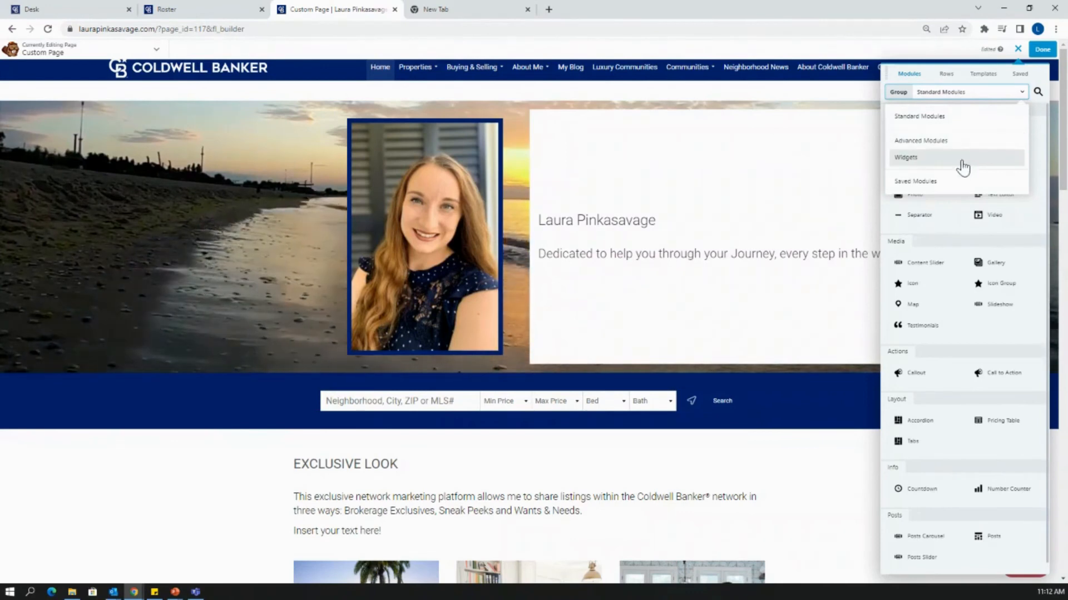
left_click(1022, 98)
left_click(1038, 92)
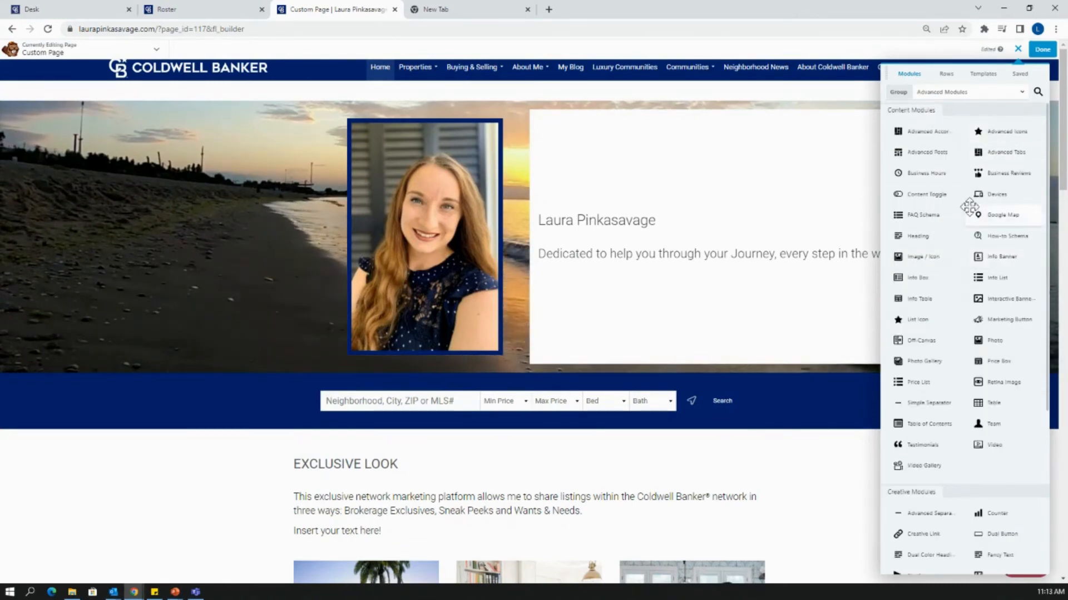
scroll(973, 209, "down", 2)
scroll(969, 209, "down", 3)
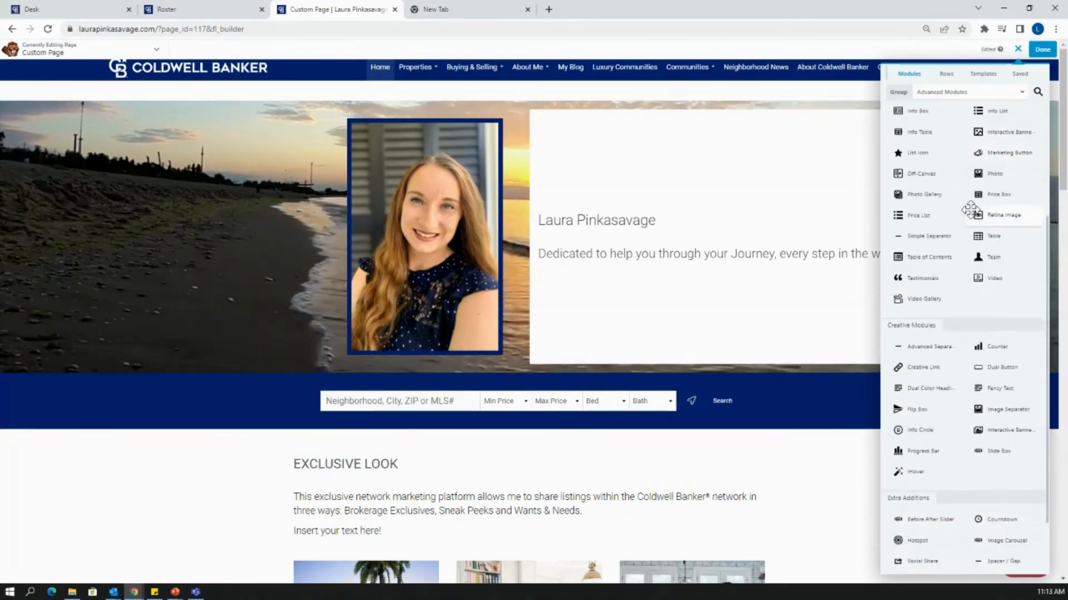
scroll(945, 272, "down", 1)
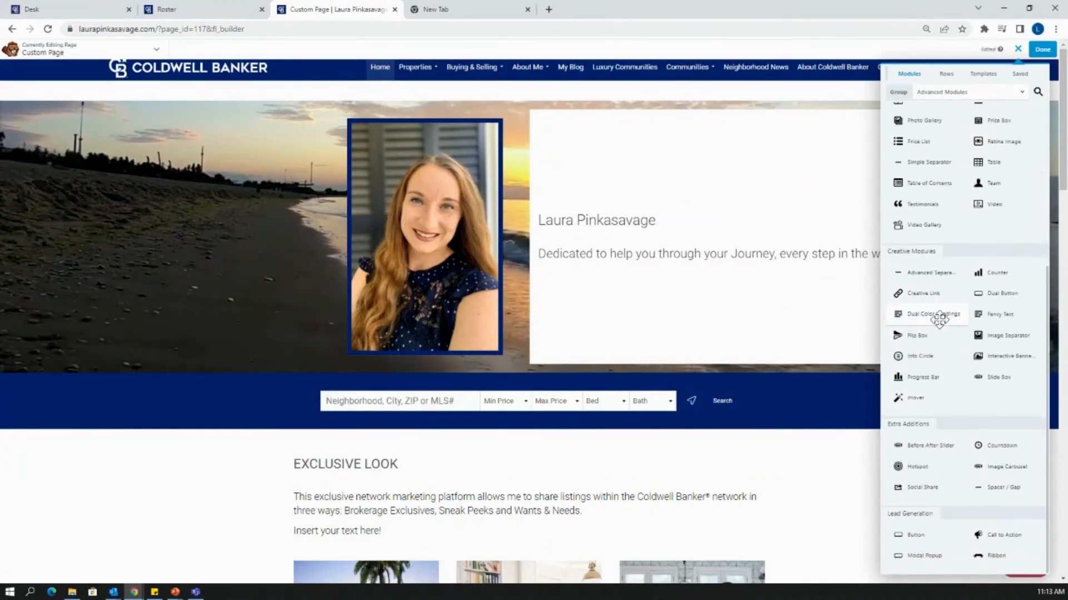
scroll(945, 312, "up", 5)
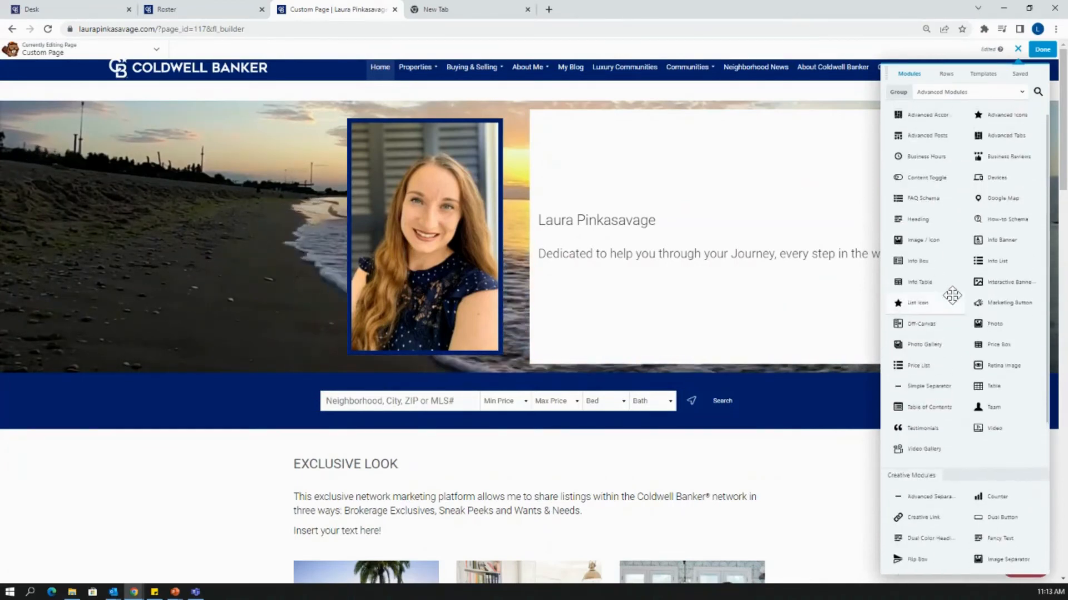
left_click(971, 92)
left_click(921, 158)
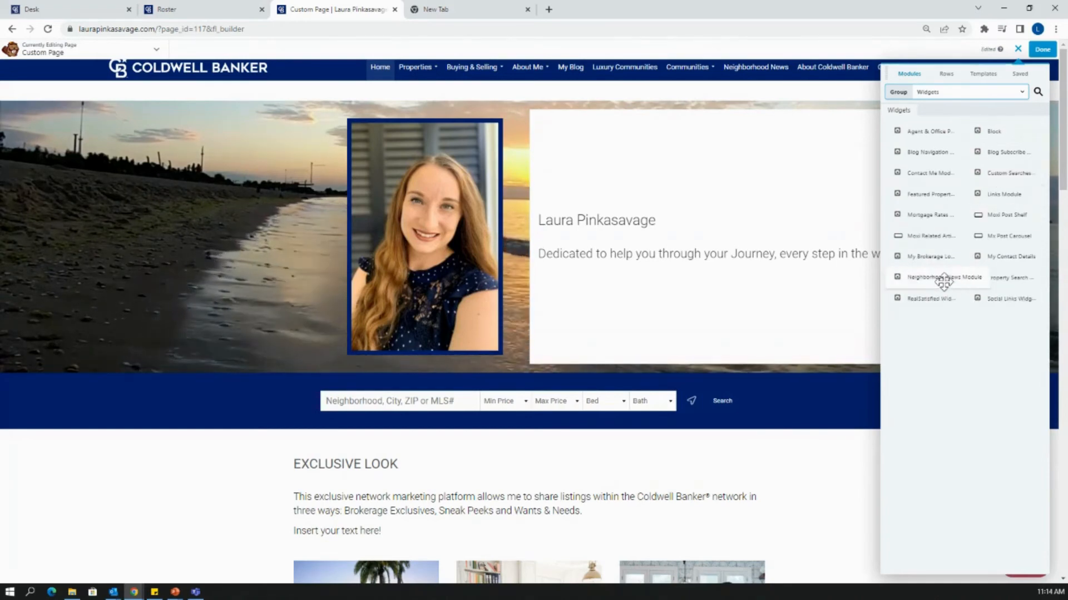
Step: Drop the Neighborhood News widget as a new row under Exclusive Look and save its settings
left_click_drag(920, 276, 410, 522)
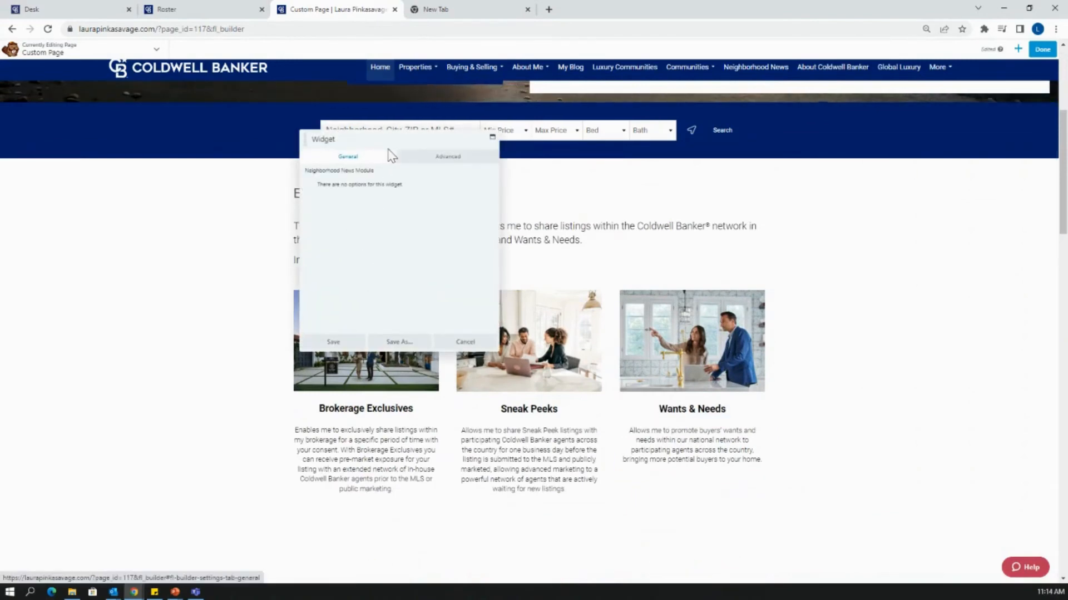
left_click(333, 341)
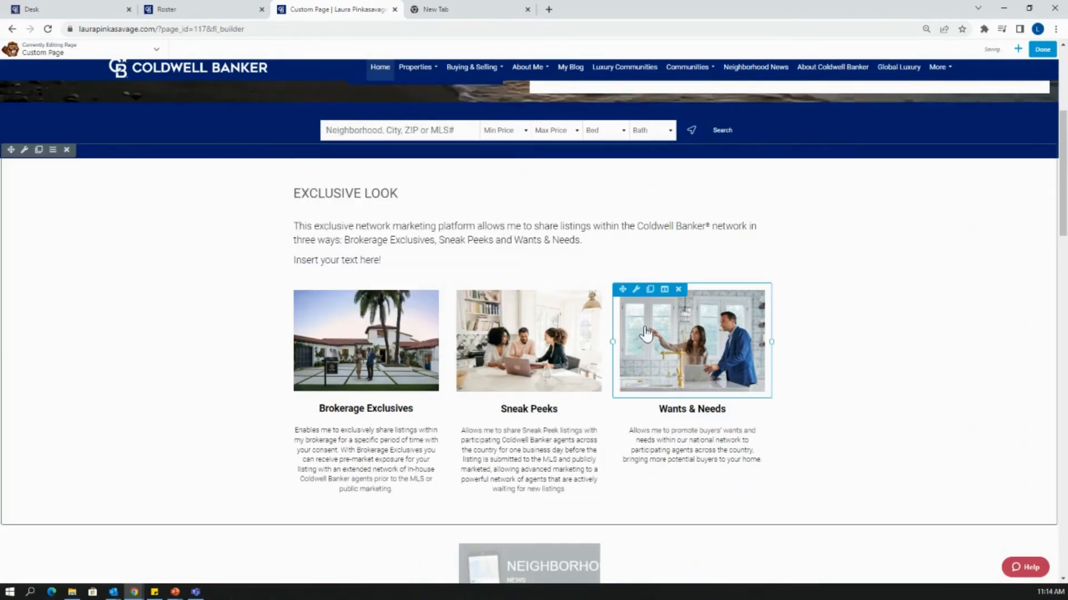
scroll(651, 329, "down", 5)
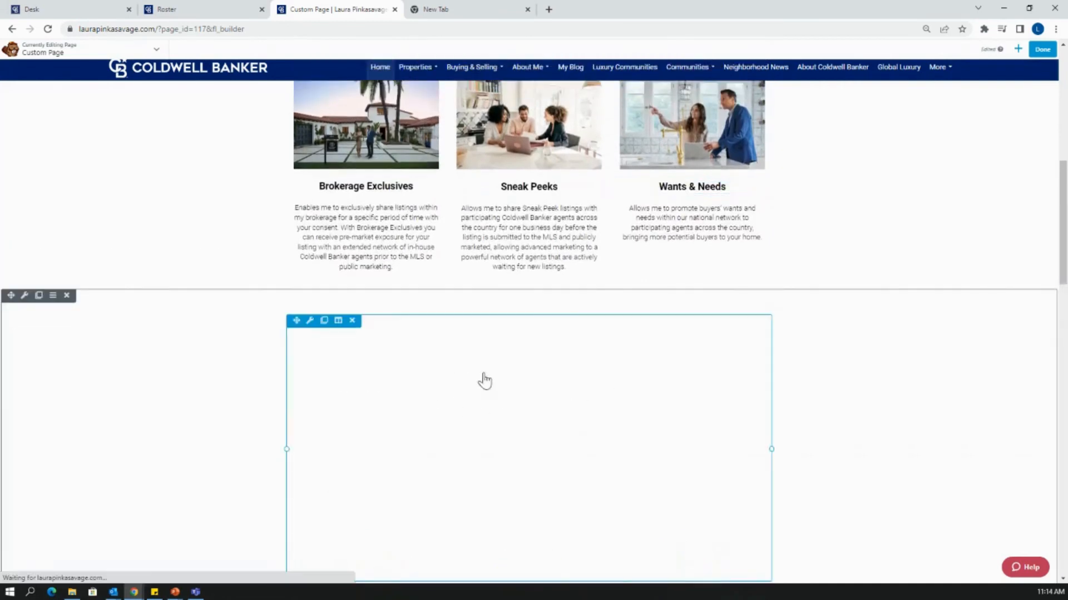
scroll(684, 357, "down", 2)
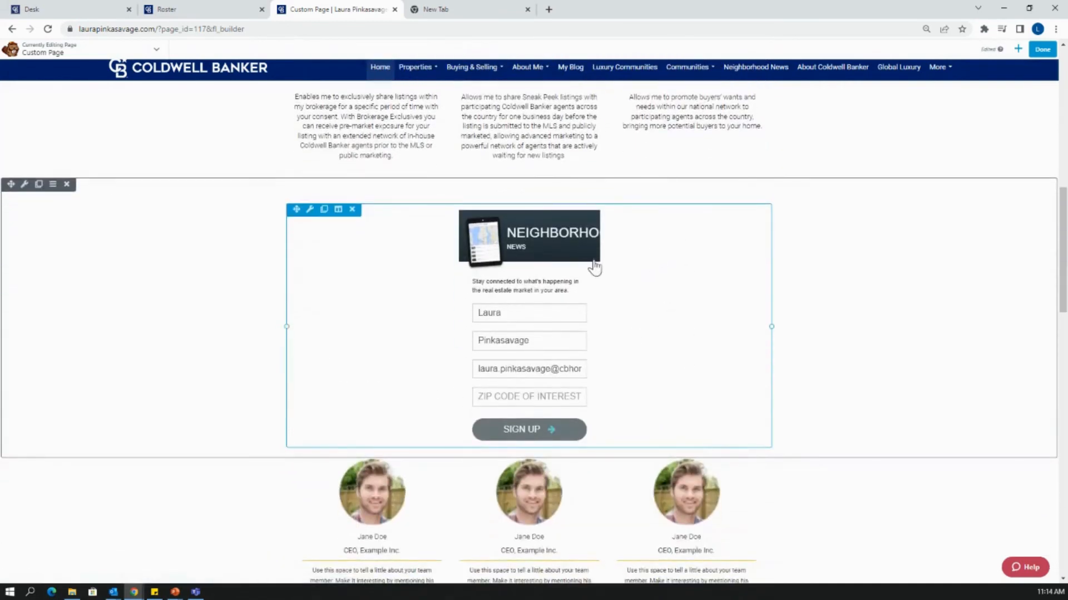
left_click_drag(768, 324, 899, 343)
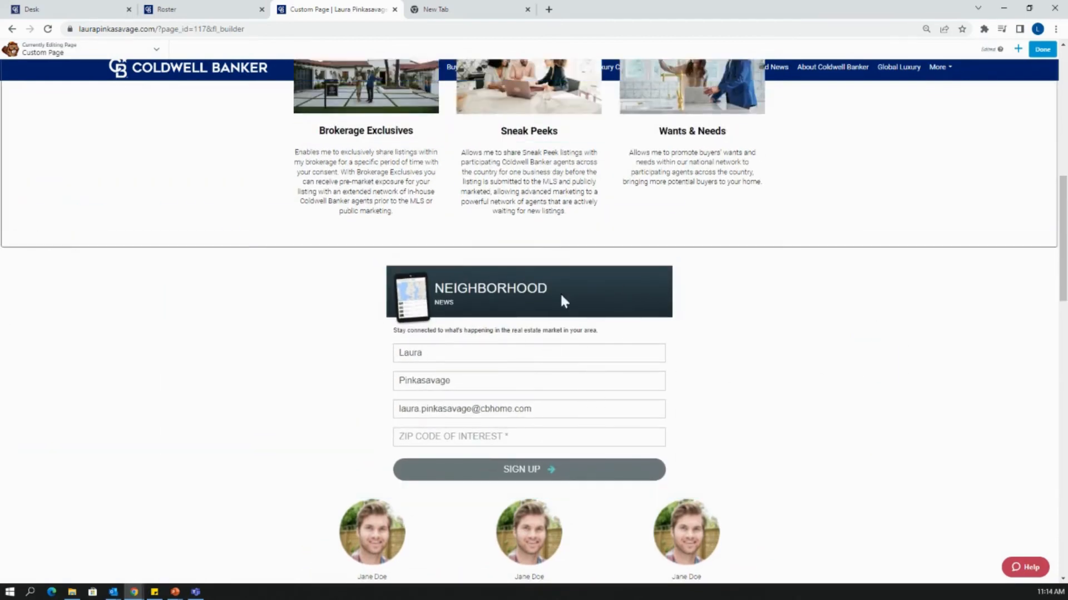
scroll(752, 332, "up", 1)
scroll(751, 332, "up", 1)
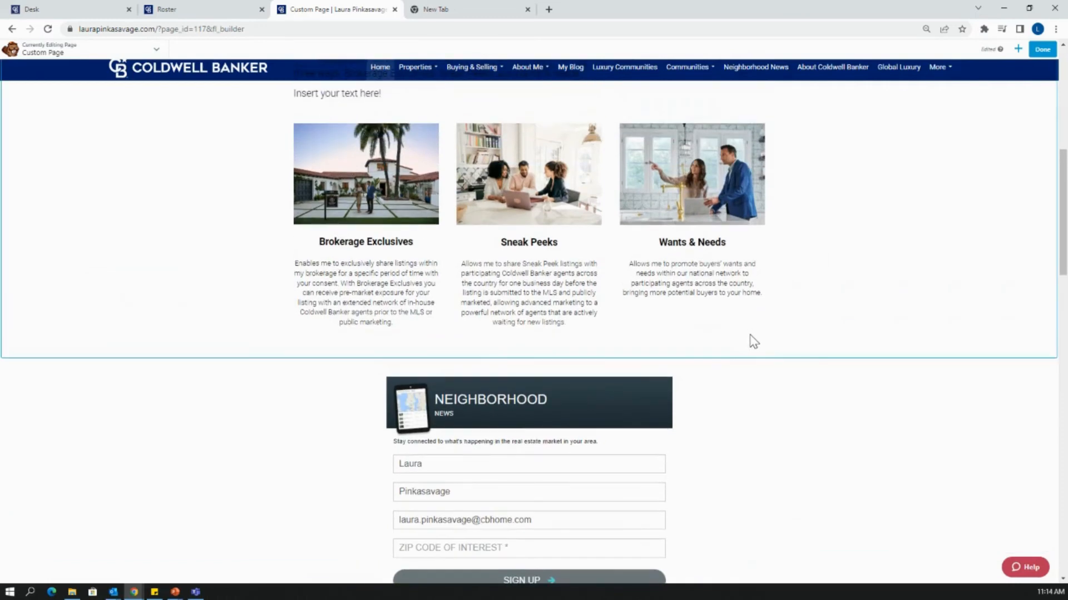
scroll(565, 396, "down", 2)
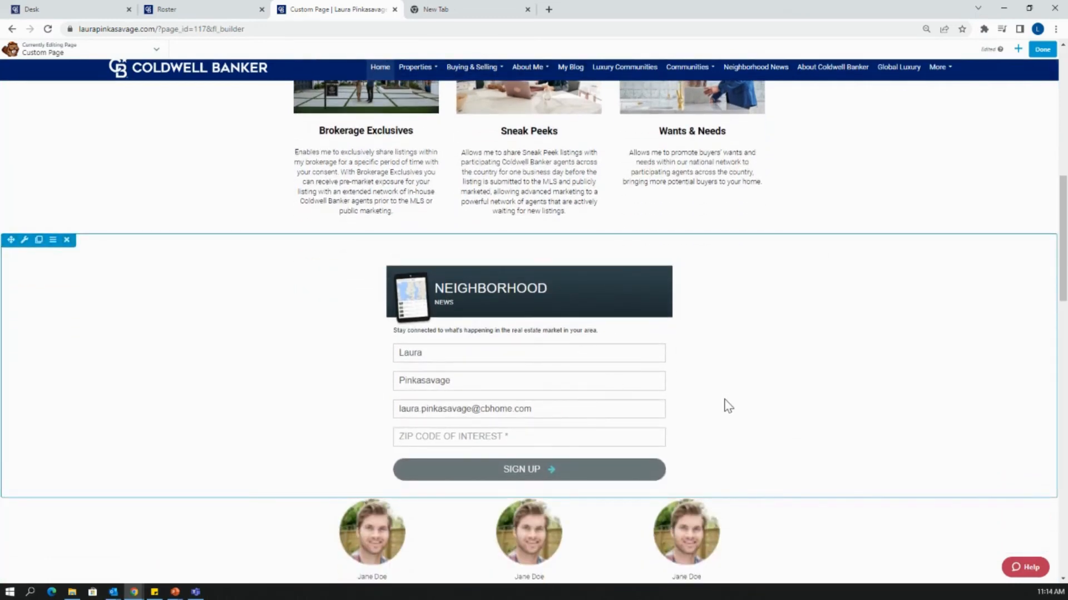
scroll(720, 301, "up", 4)
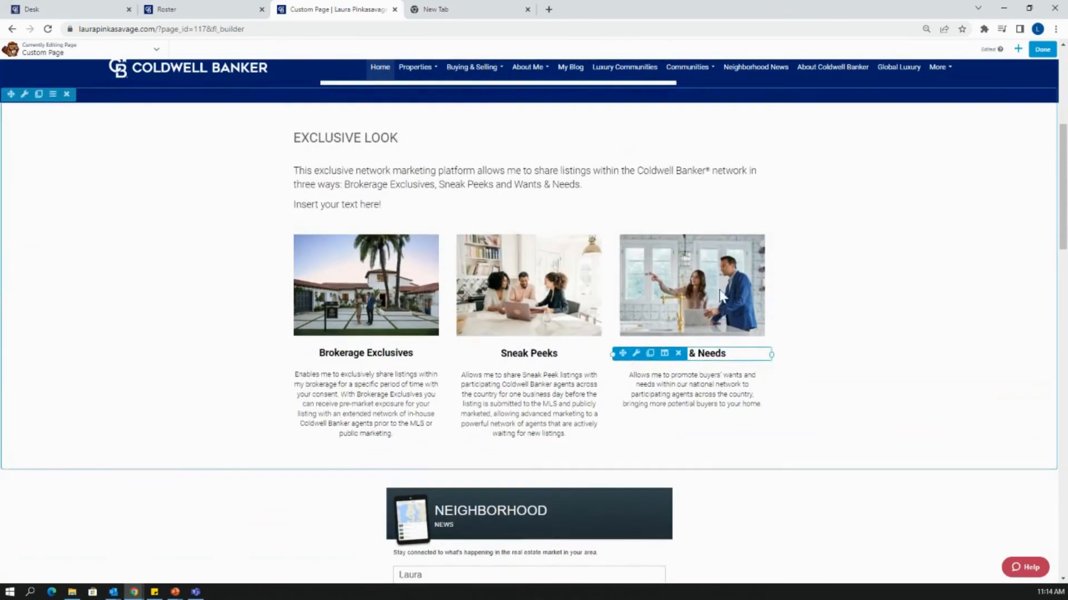
scroll(722, 310, "down", 4)
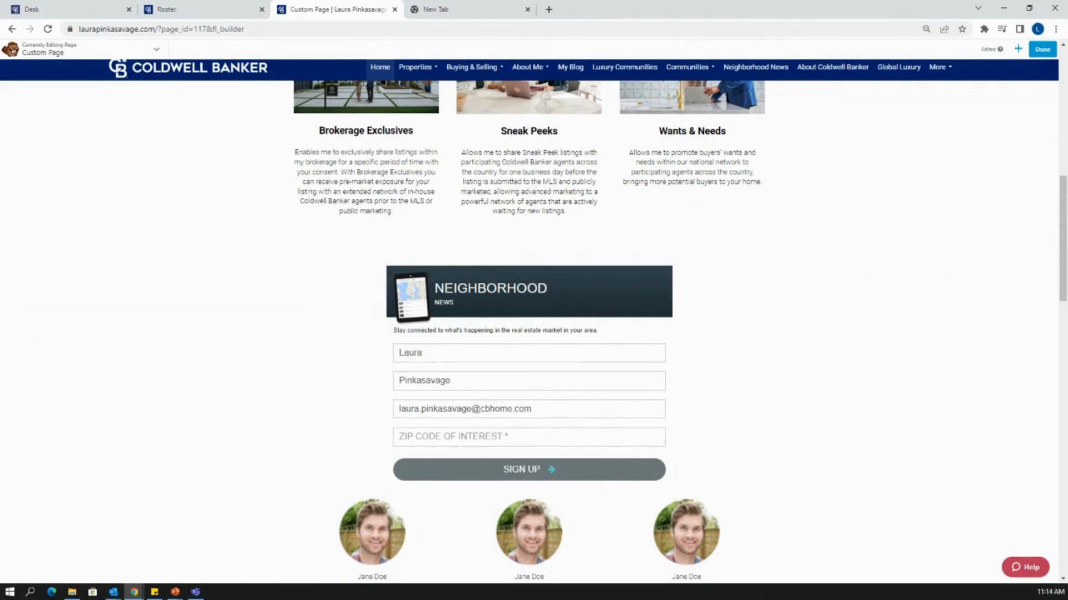
scroll(529, 332, "down", 1)
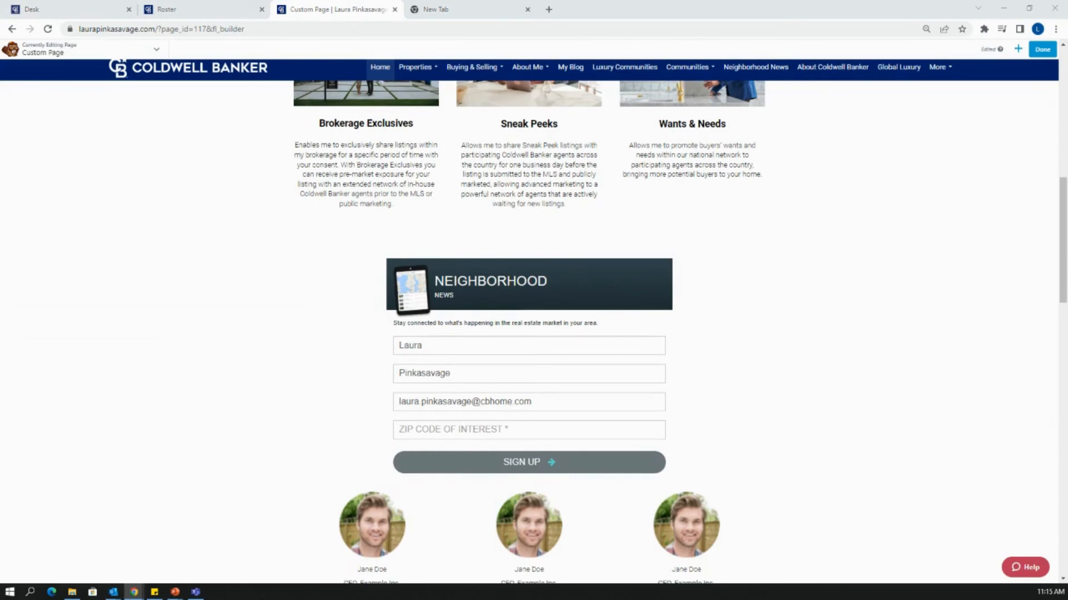
scroll(998, 361, "up", 7)
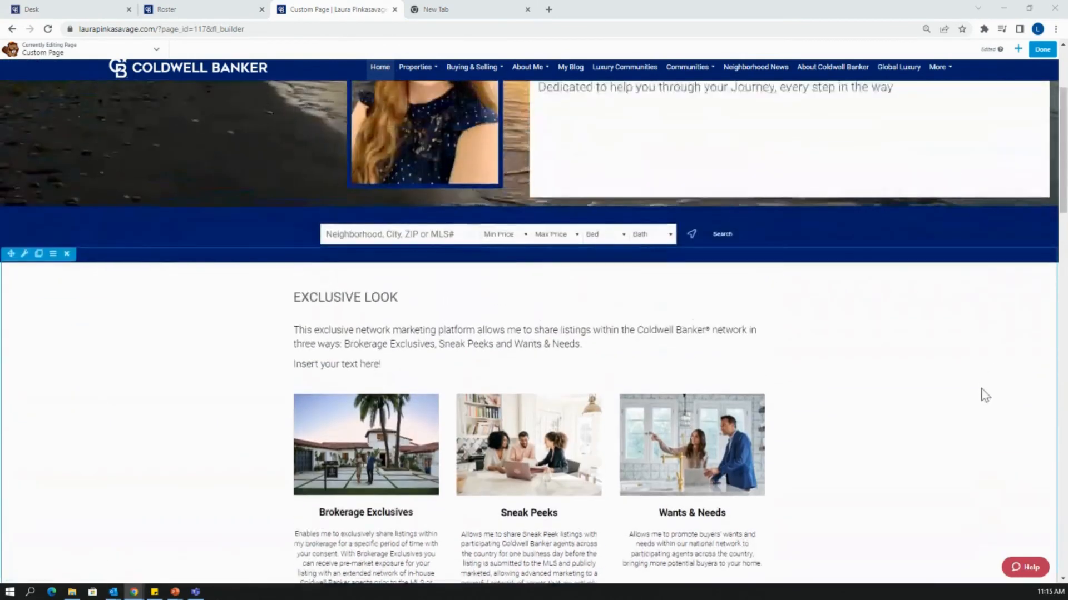
scroll(983, 392, "up", 3)
Step: Place a Standard Modules Text Editor block below the Exclusive Look introduction
left_click(1017, 49)
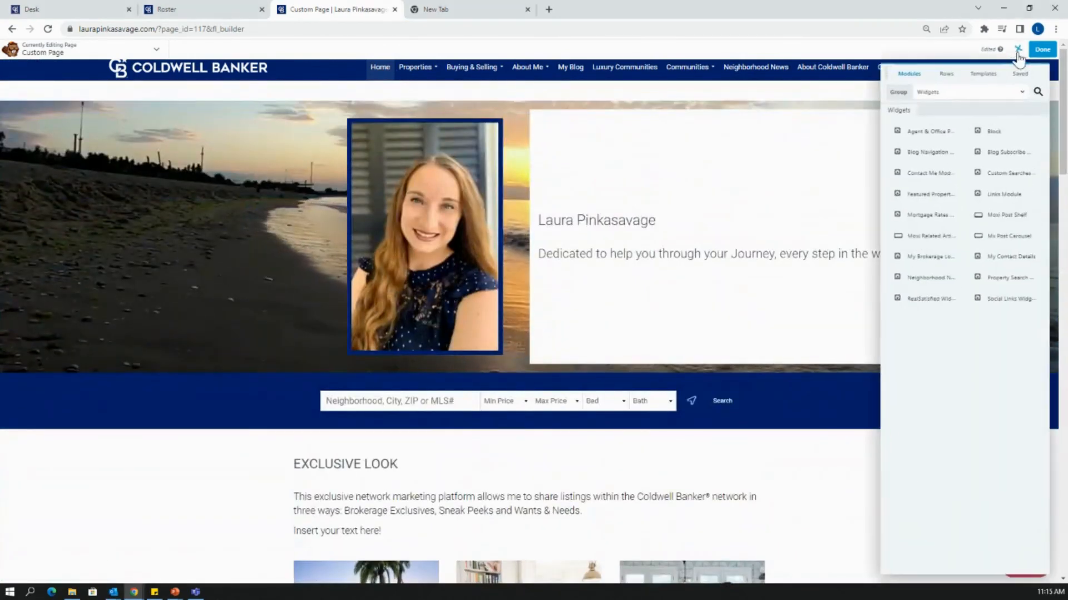
left_click(952, 94)
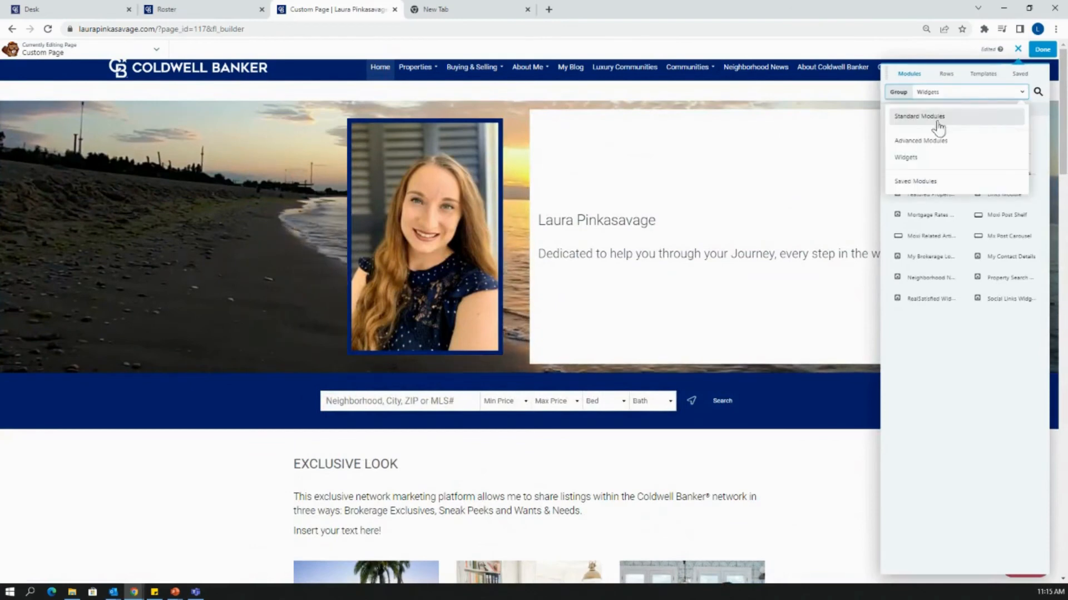
left_click(933, 122)
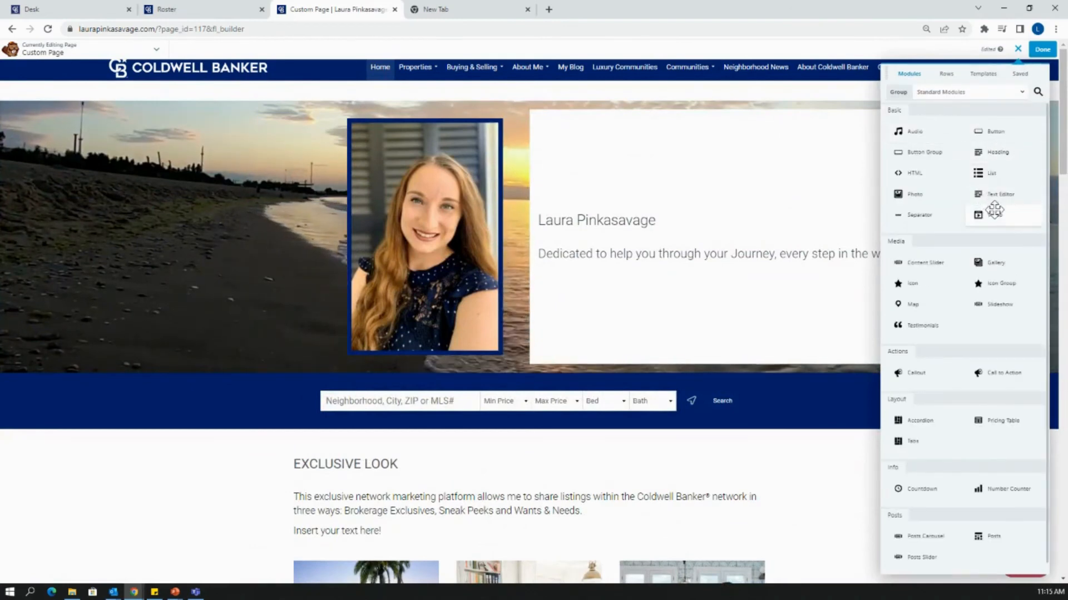
left_click_drag(995, 196, 420, 407)
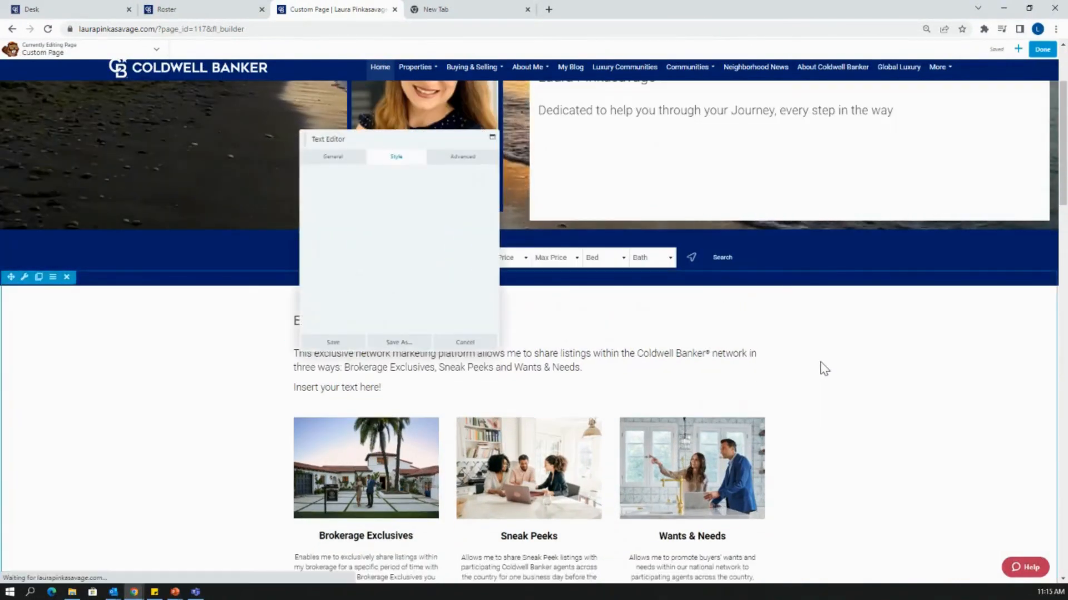
Step: Enter 'ADD MORE TEXT!' in the new text block and save it
left_click(337, 161)
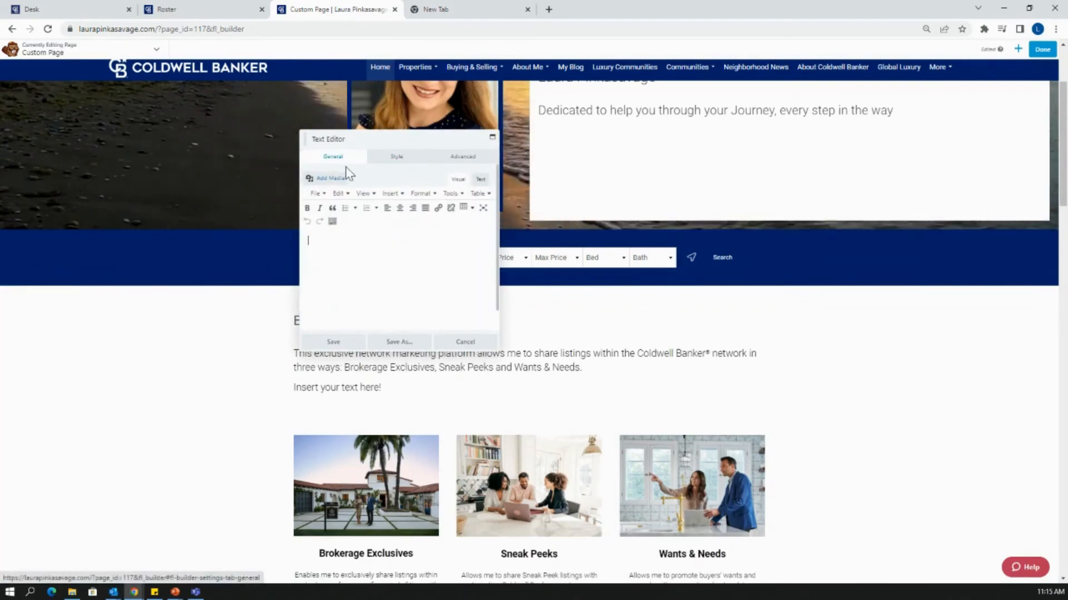
left_click(356, 265)
type("A")
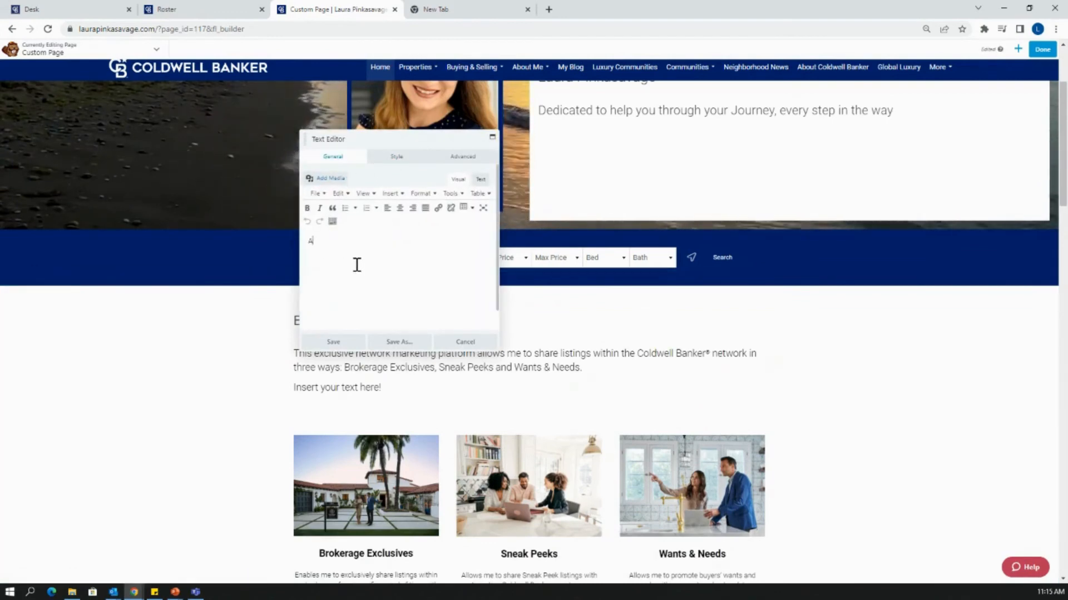
type("DD MORE")
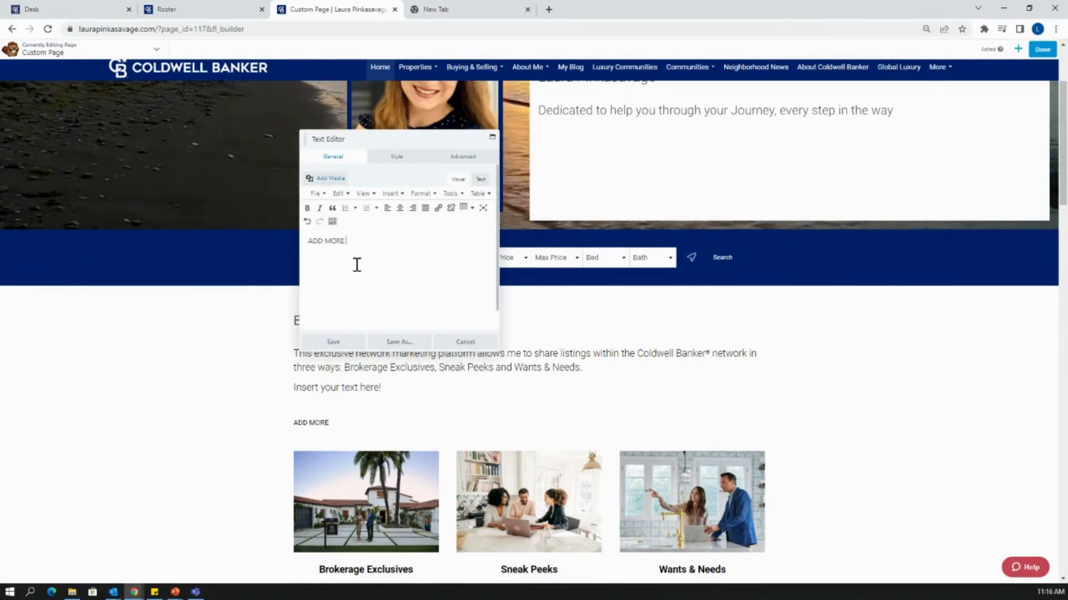
type(" TEXT!")
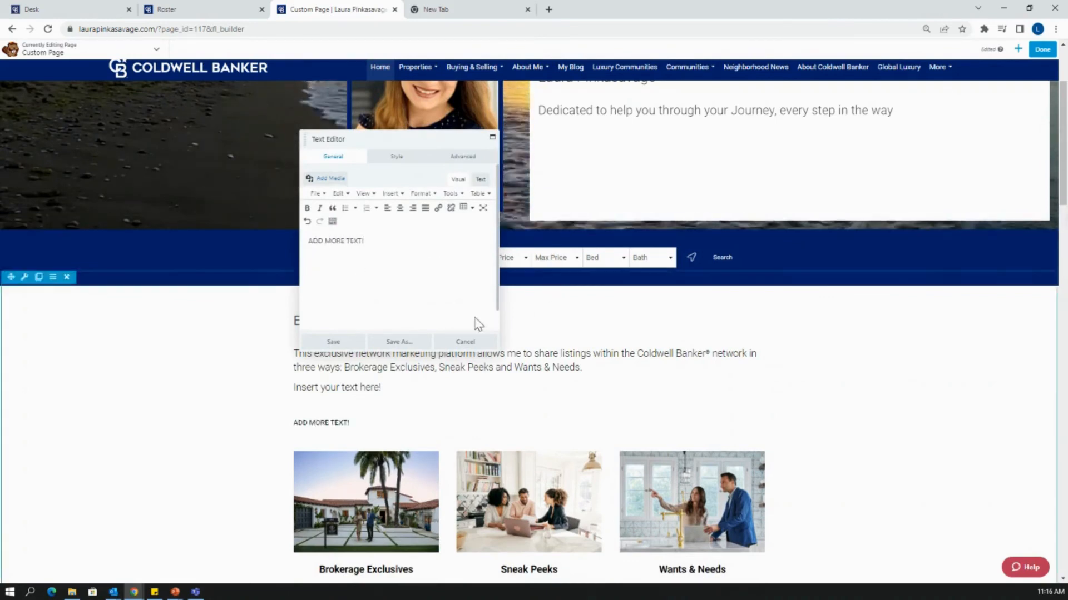
left_click(334, 341)
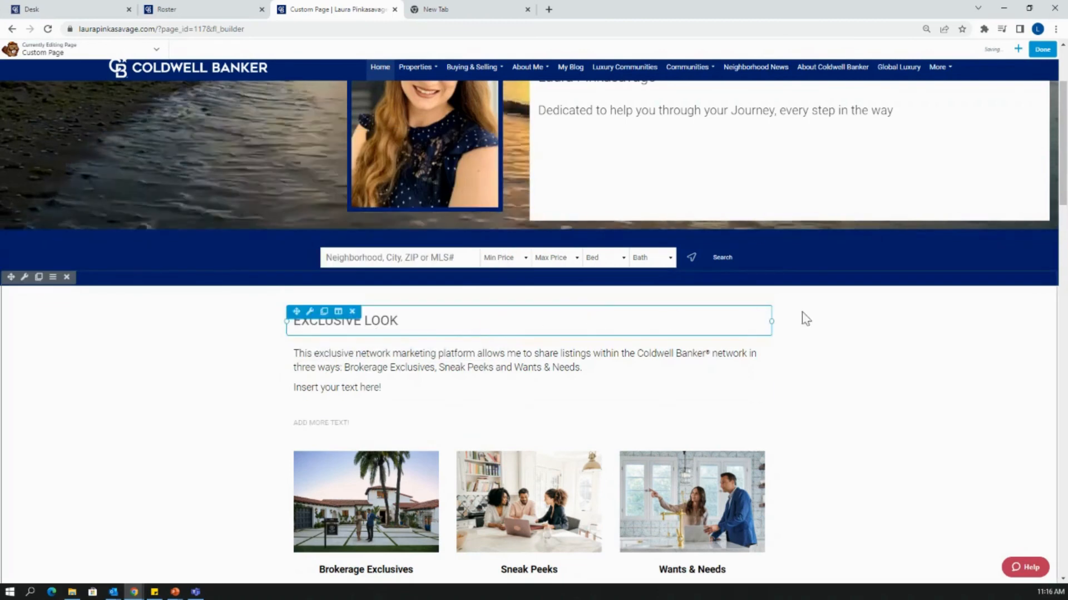
Step: Save the Custom Page edits and exit Beaver Builder to the finished live page
scroll(952, 460, "up", 3)
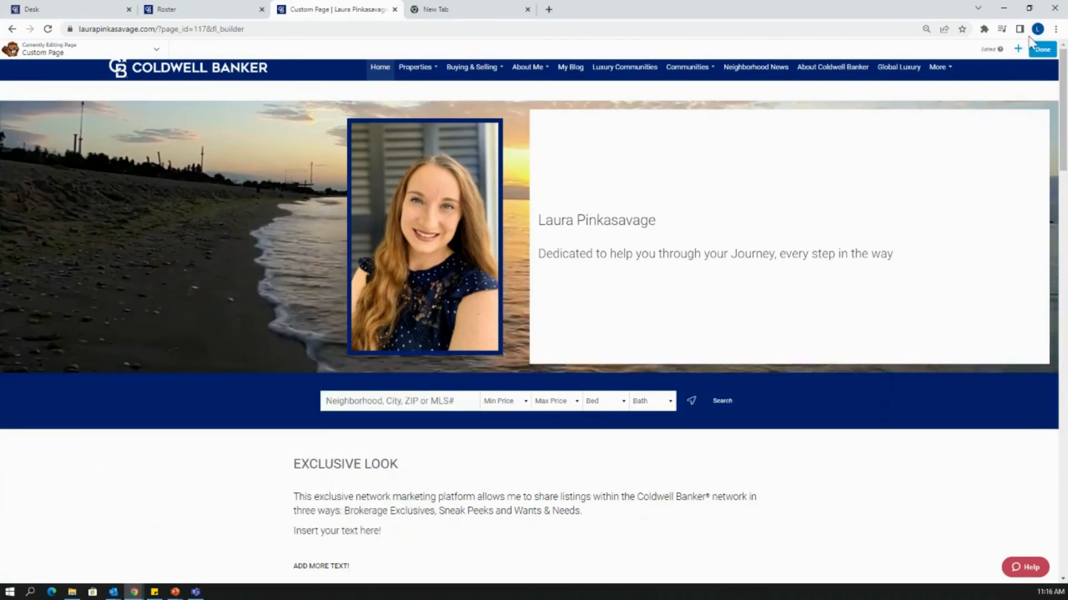
left_click(1042, 51)
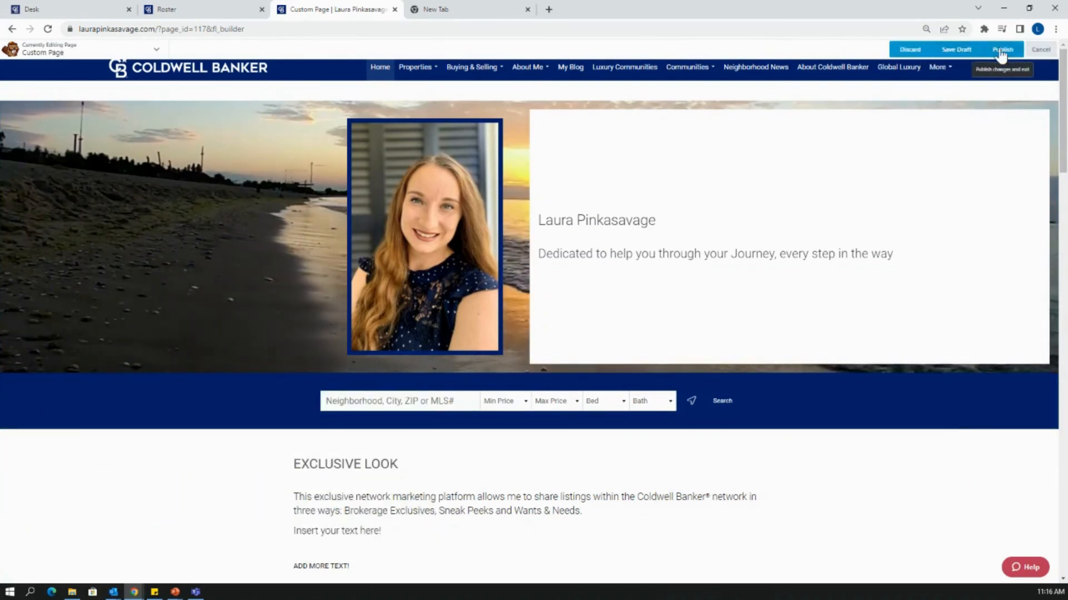
left_click(958, 51)
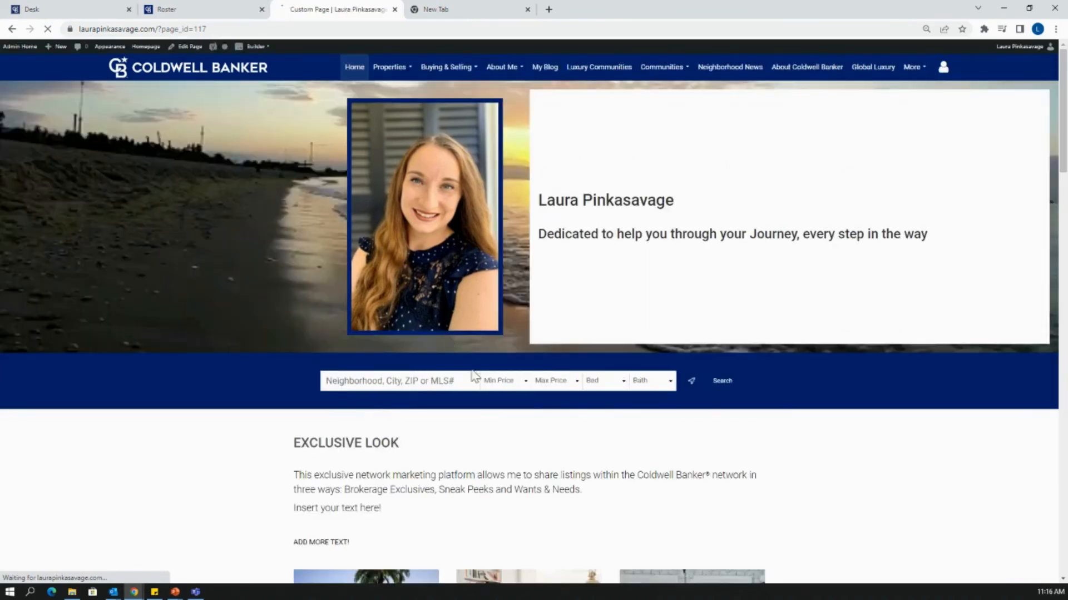
Step: From Admin Home, open Custom Page (Hidden) for editing via Site Pages > All Pages
left_click(17, 54)
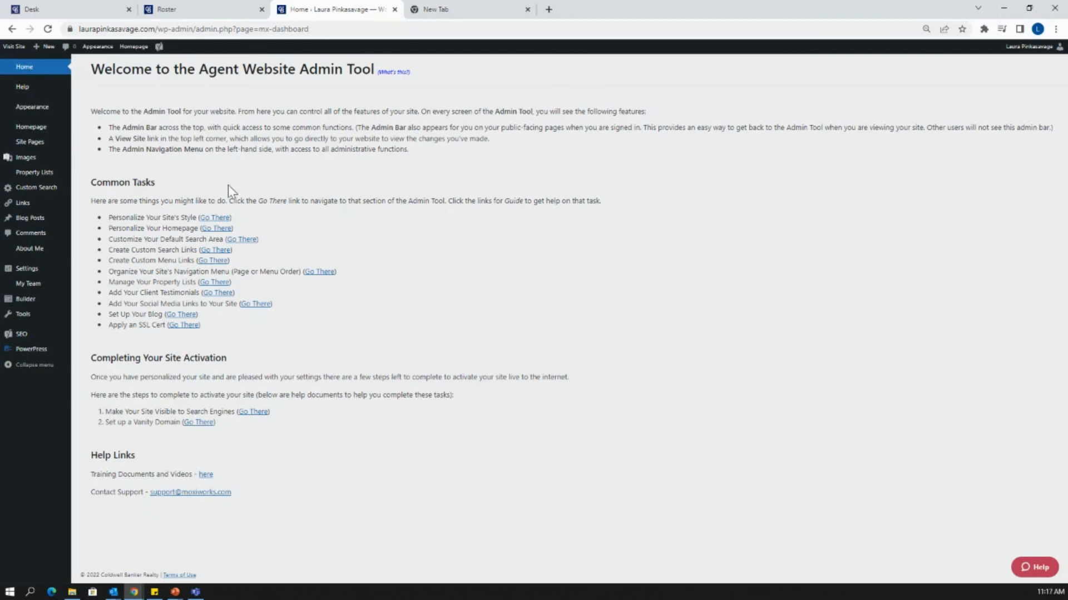
left_click(30, 143)
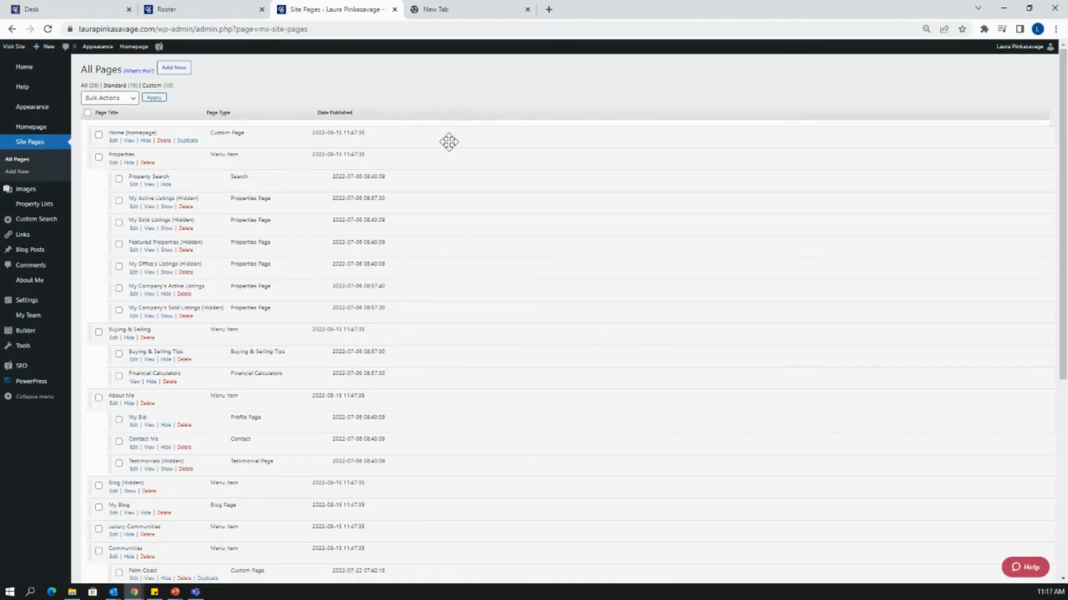
scroll(454, 136, "down", 6)
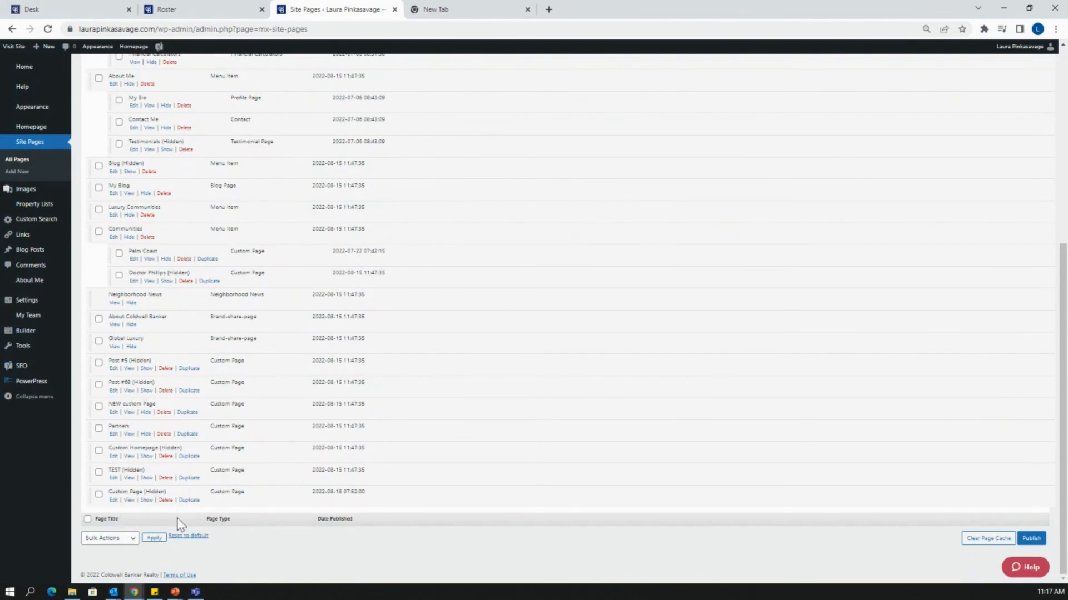
left_click(114, 500)
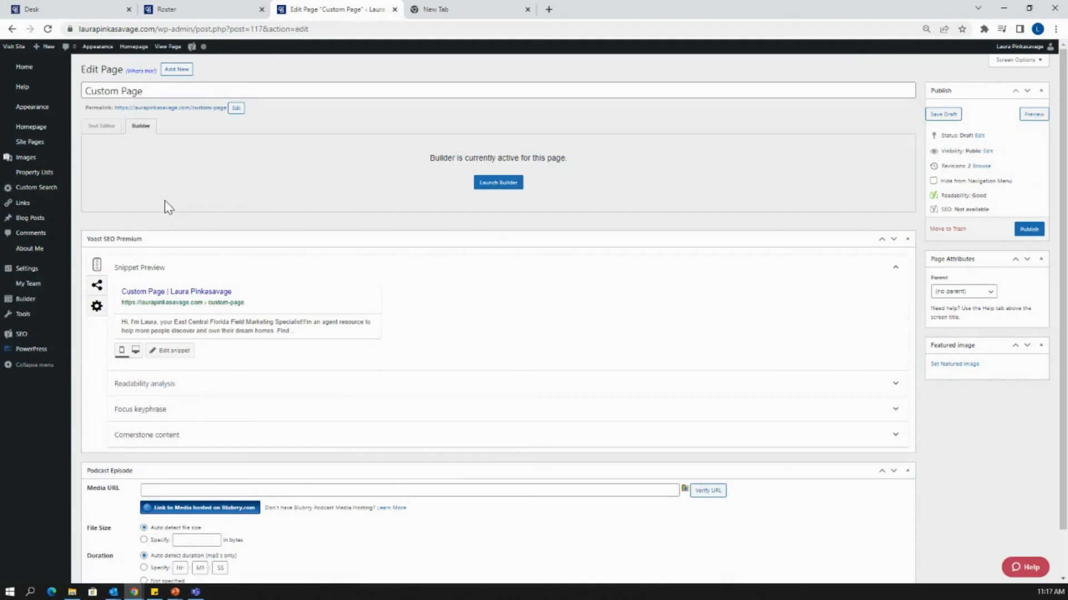
Step: Relaunch Custom Page in Beaver Builder, then return to the Site Pages list
left_click(491, 190)
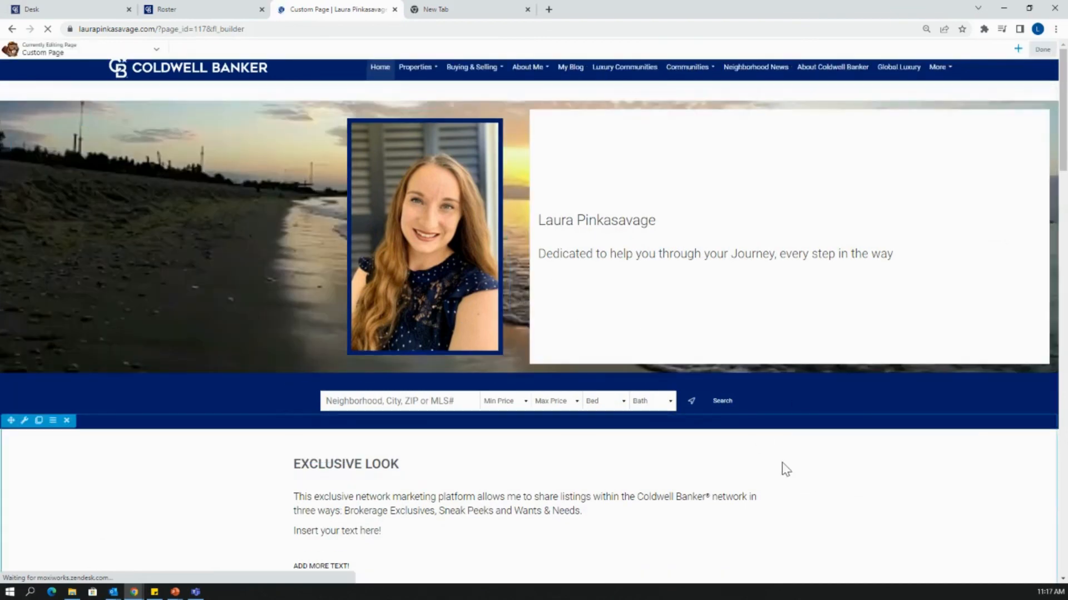
scroll(784, 470, "down", 3)
scroll(786, 464, "down", 3)
scroll(836, 403, "up", 7)
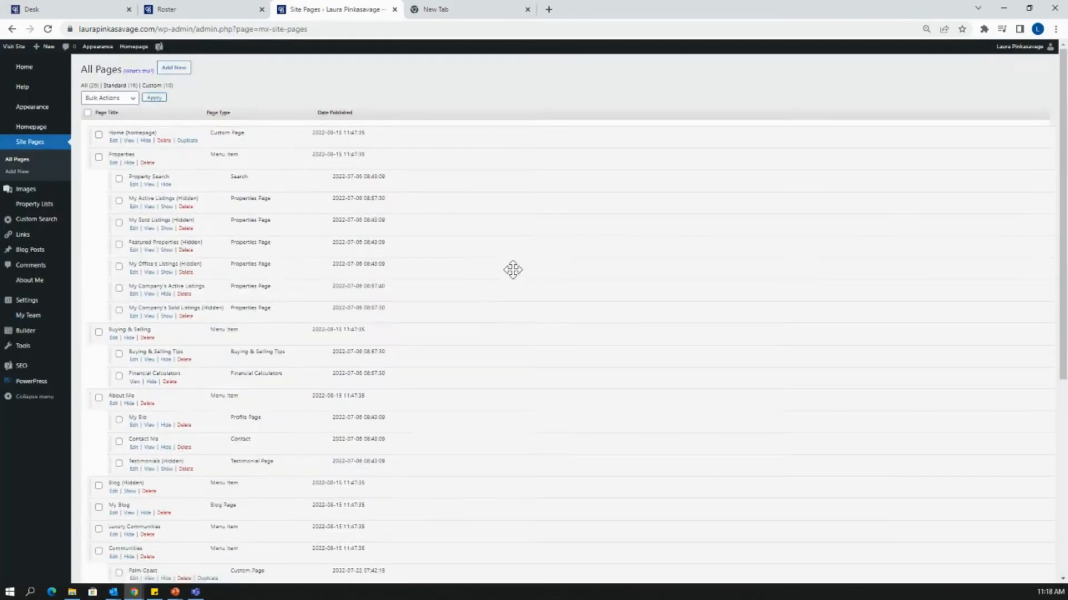
scroll(513, 269, "down", 5)
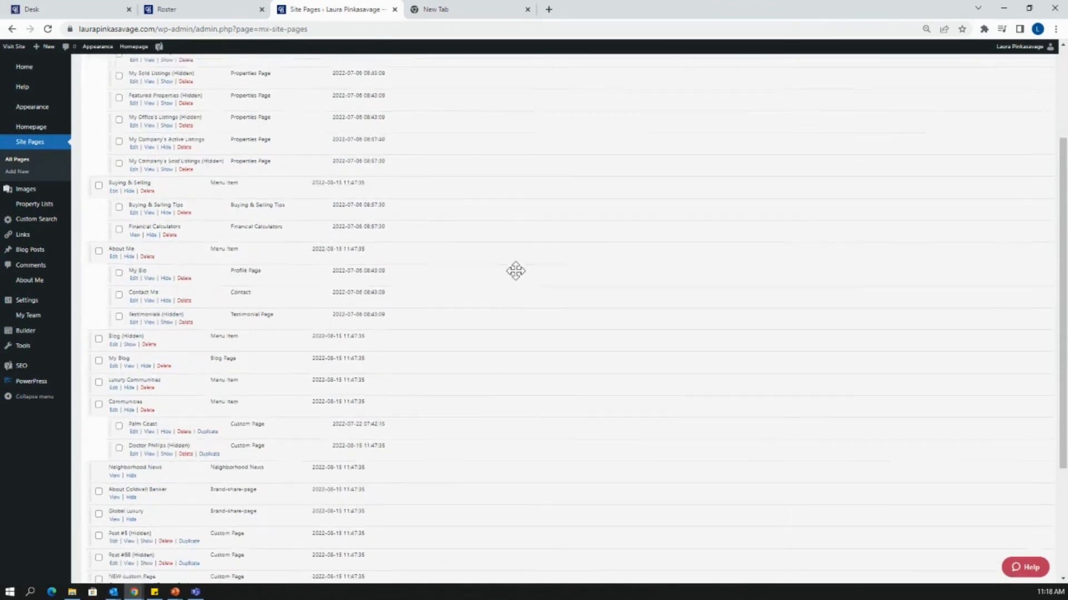
Step: Drag Custom Page (Hidden) up so it sits below Testimonials
scroll(515, 276, "down", 1)
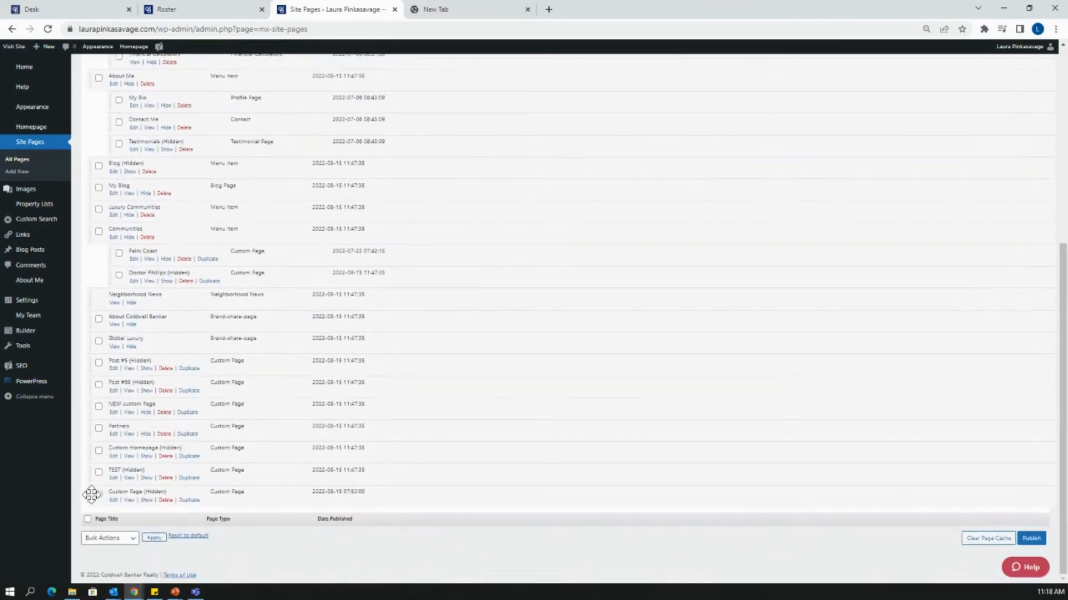
left_click_drag(91, 495, 93, 166)
scroll(261, 236, "up", 5)
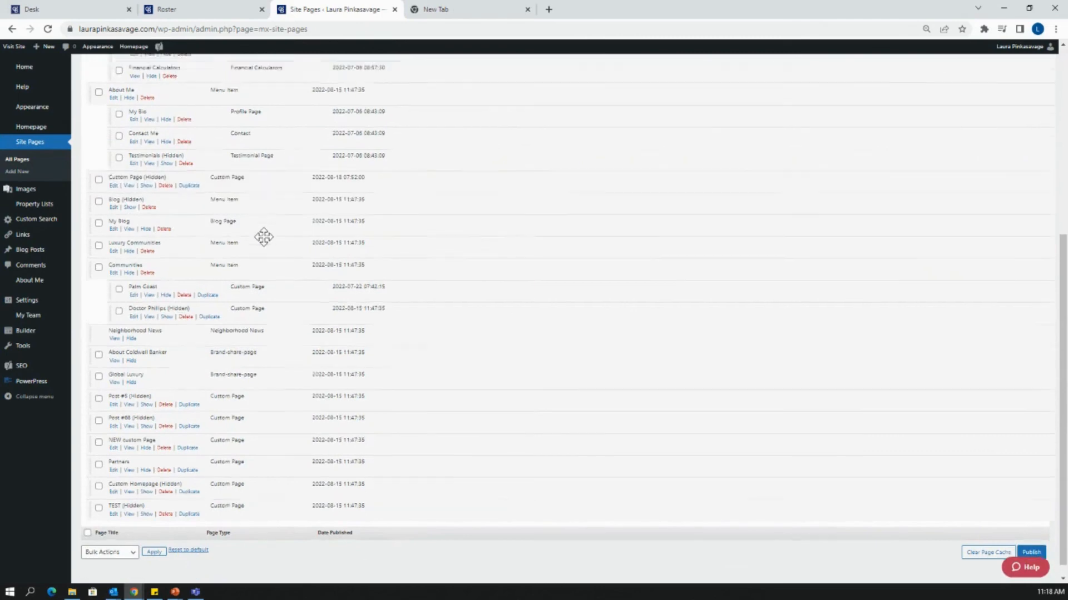
scroll(227, 436, "up", 1)
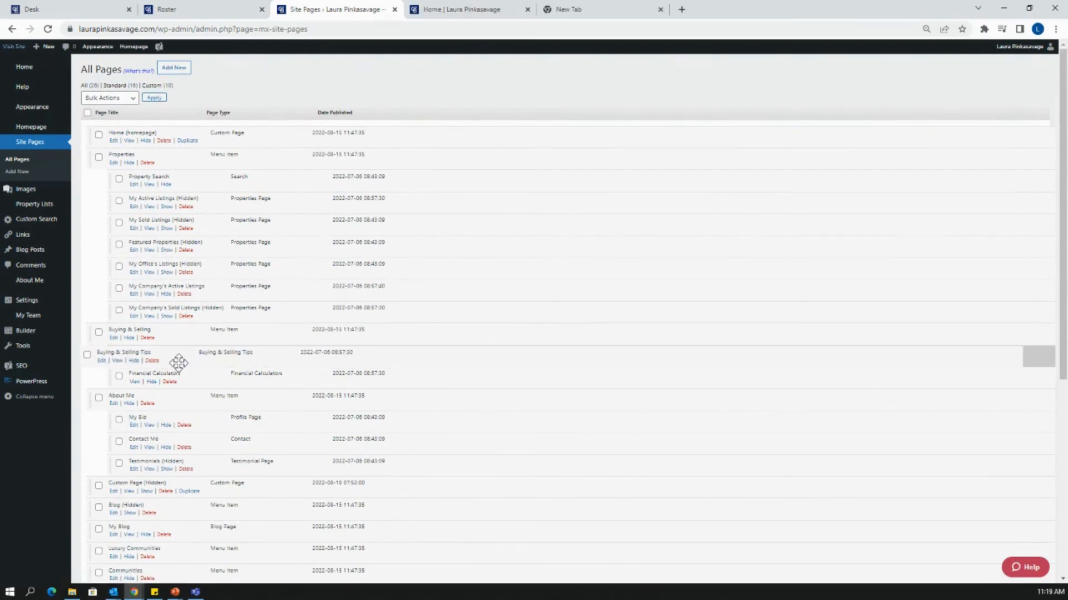
Step: Restore Buying & Selling Tips under Buying & Selling, adjust Blog, and publish the navigation
left_click_drag(179, 362, 179, 365)
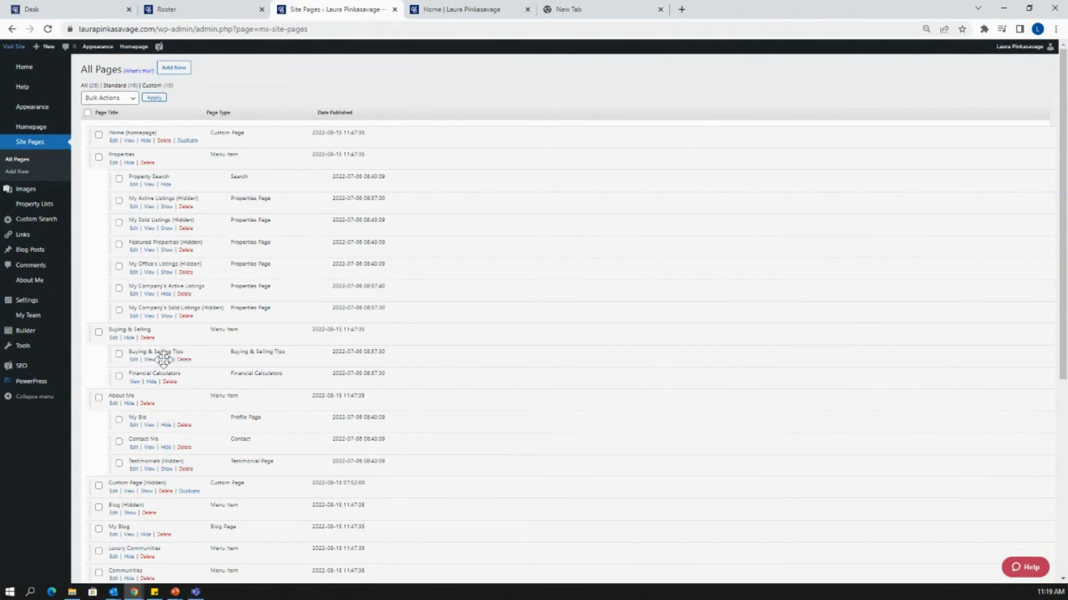
left_click_drag(112, 358, 86, 357)
left_click_drag(99, 405, 122, 435)
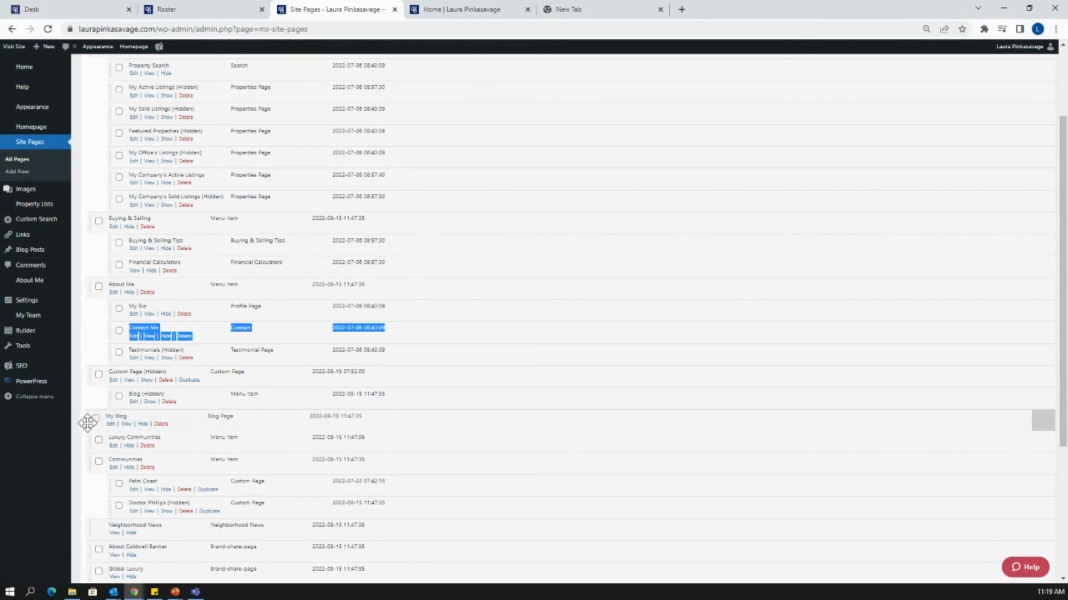
scroll(479, 350, "down", 3)
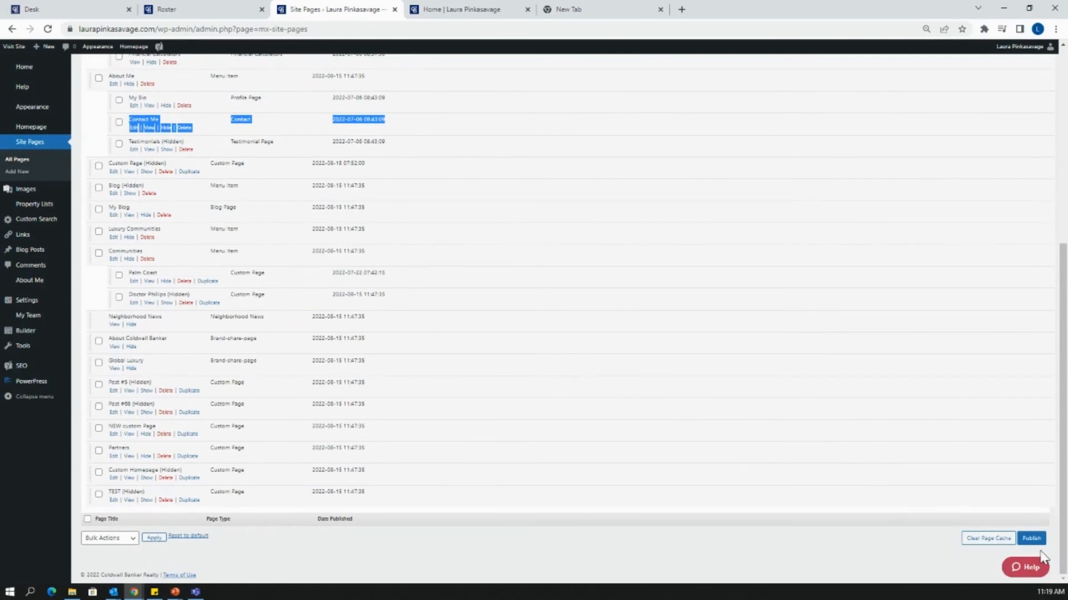
left_click(1032, 540)
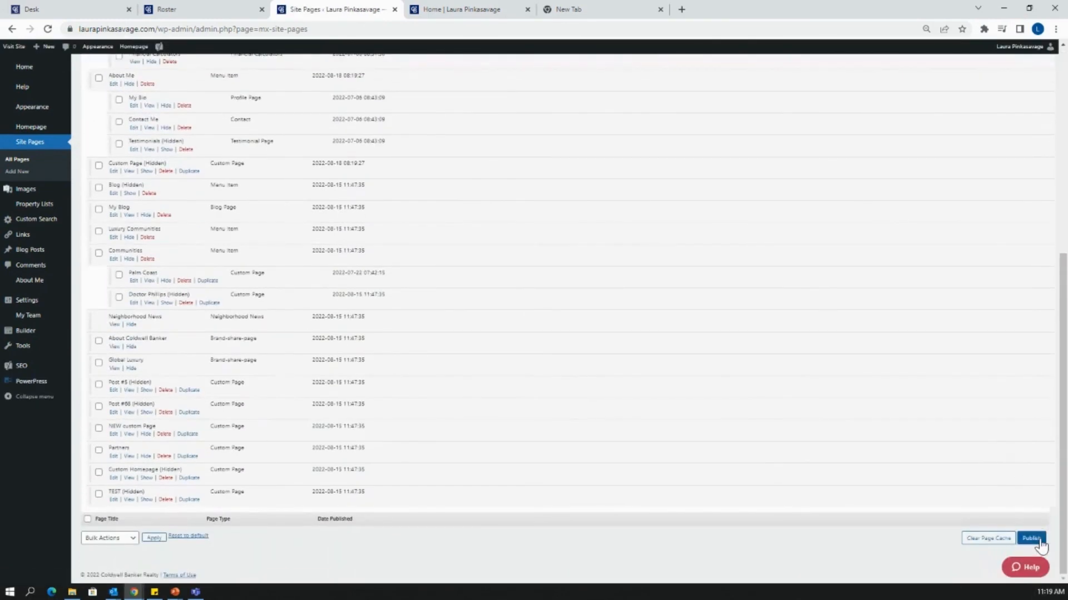
scroll(989, 490, "up", 6)
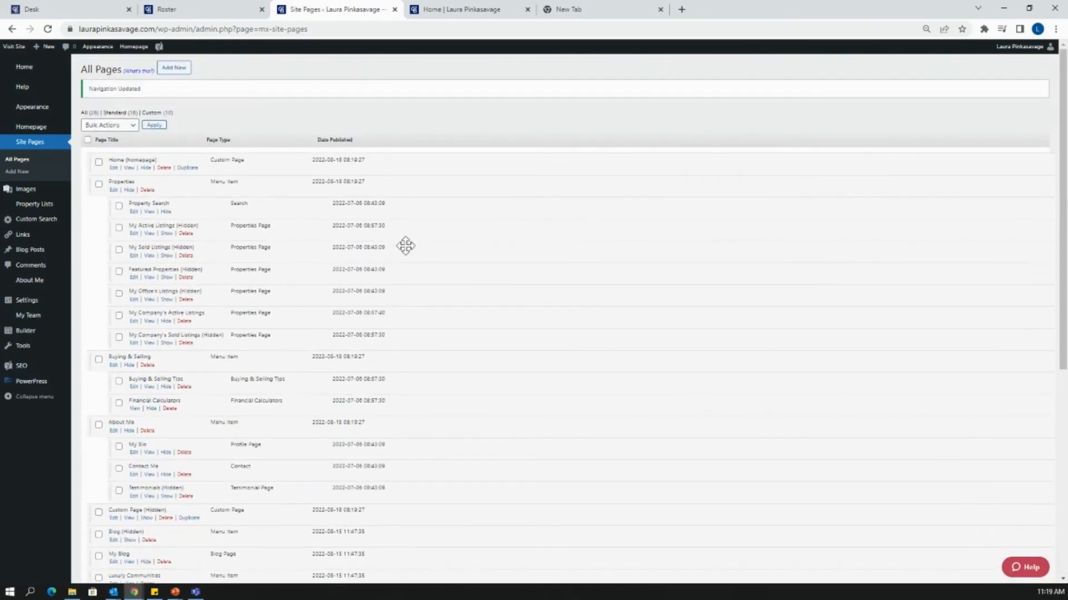